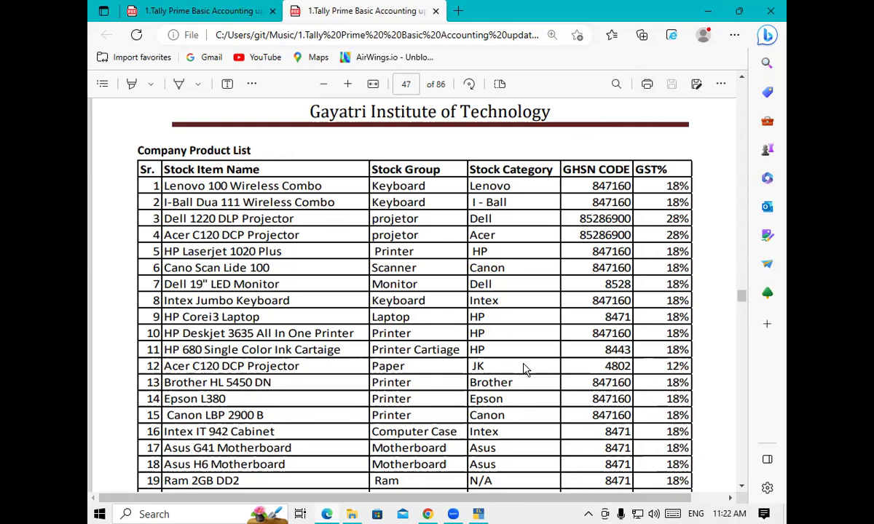
- Switch to TallyPrime and open the form for creating a new stock item
click(480, 514)
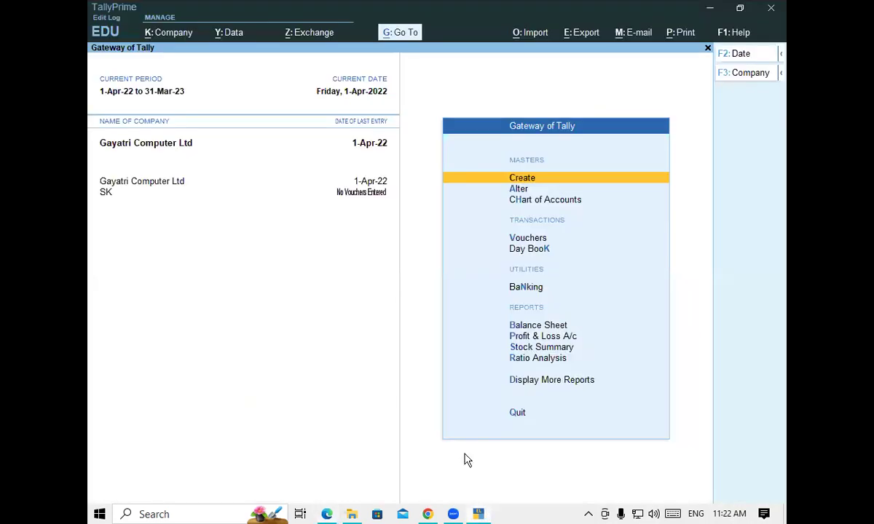
key(Return)
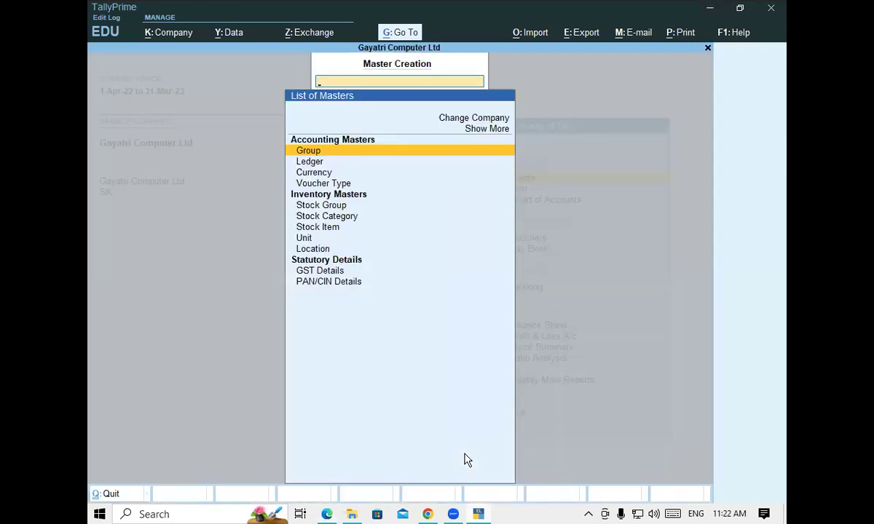
key(Down)
key(Down)
key(Down)
key(Down)
key(Down)
key(Down)
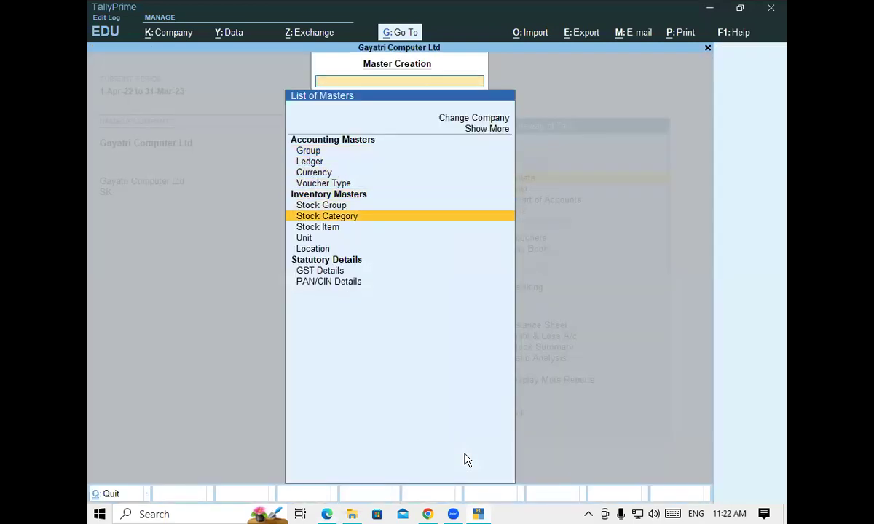
key(Return)
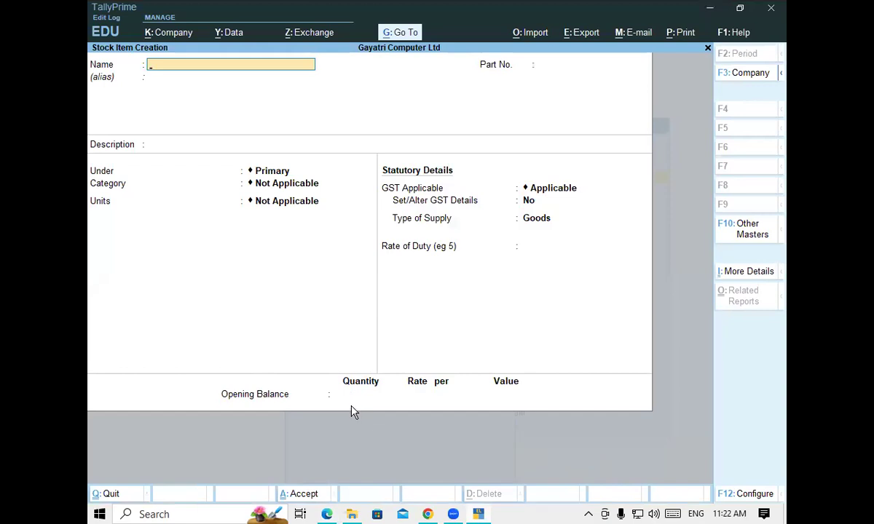
- Switch to the product list PDF in Edge and copy the first item name, "Lenovo 100 Wireless Combo"
click(328, 506)
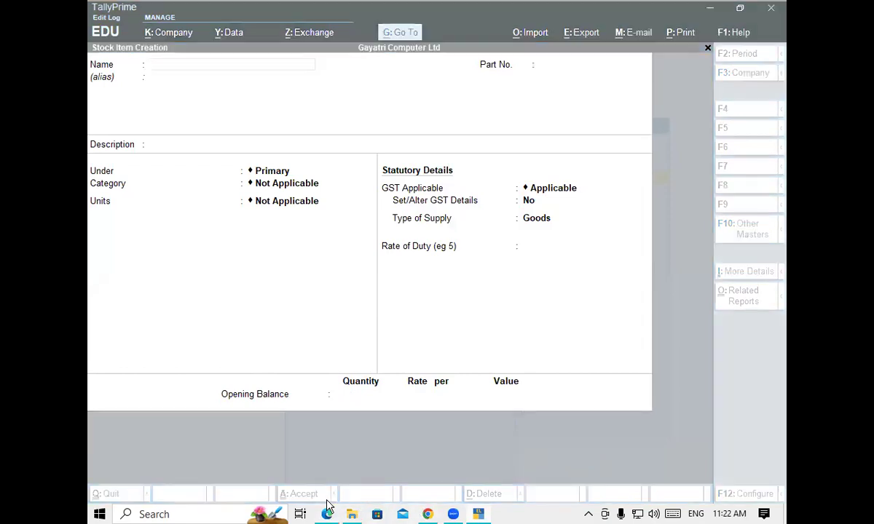
drag(153, 186, 329, 188)
key(ctrl+c)
click(198, 186)
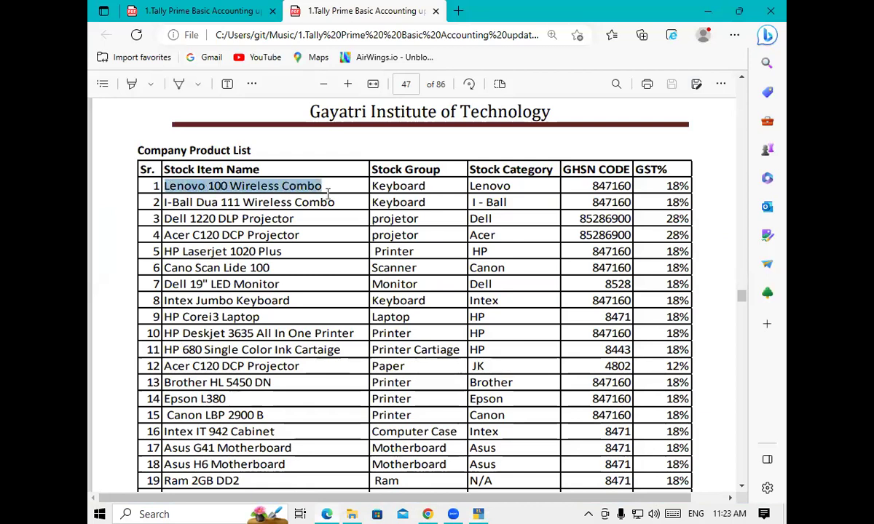
- Back in TallyPrime, name the stock item "Lenovo 100 Wireless Combo Keyboard", leaving alias, part number and description blank
click(479, 514)
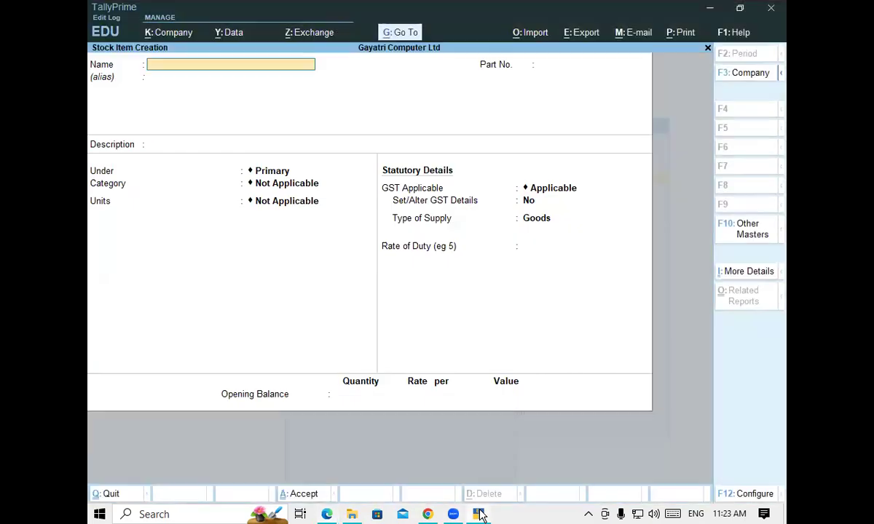
key(ctrl)
key(ctrl+v)
text(Keyboard)
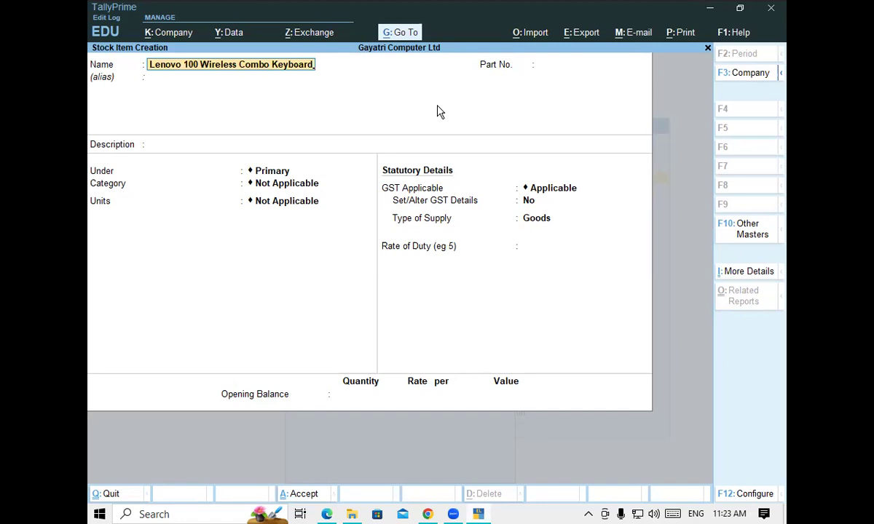
key(Return)
key(Return)
key(Return)
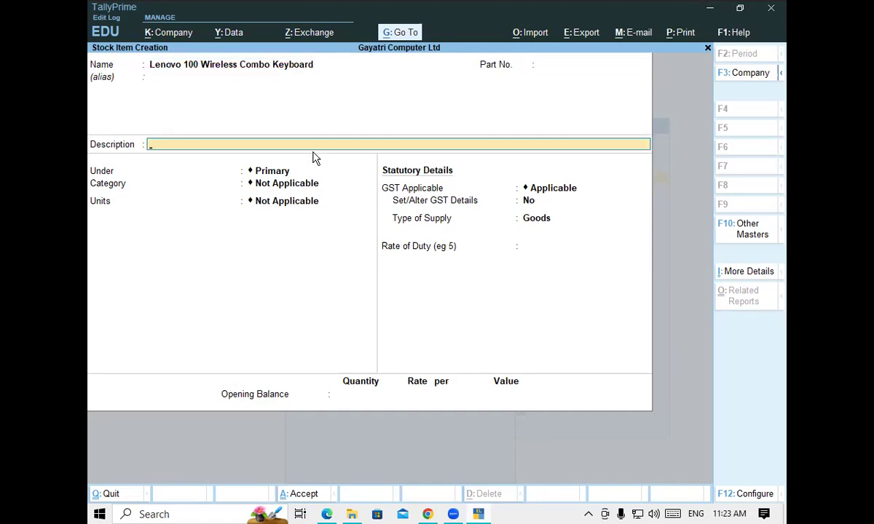
key(Return)
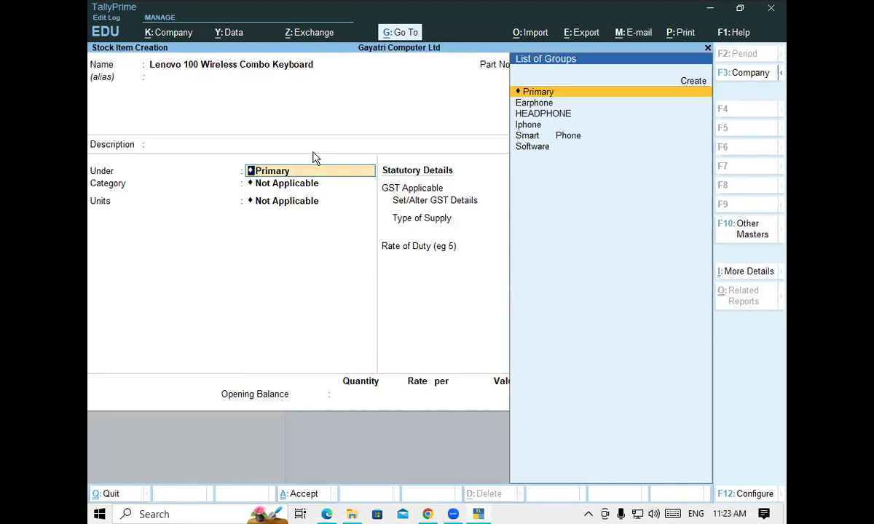
- Start a new stock group named "Keyboard" under Primary from the item's group field
key(alt+c)
text(Keyboard)
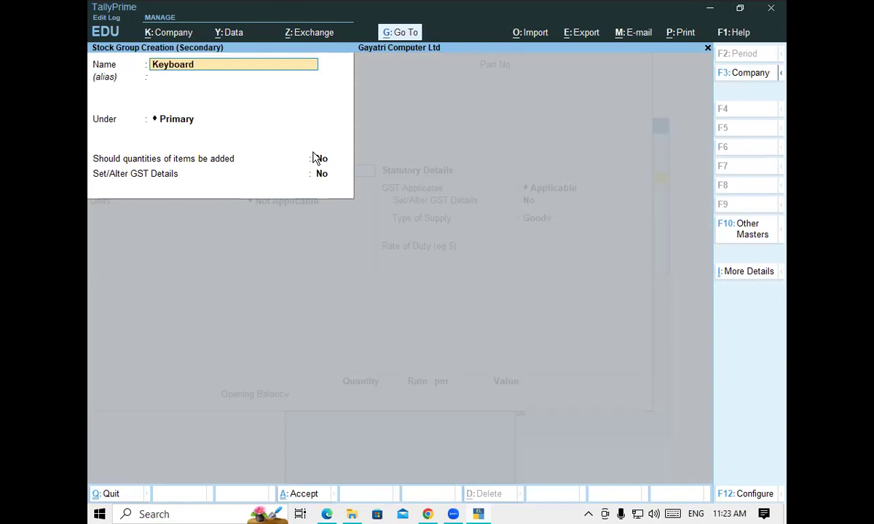
key(Return)
key(Return)
key(Return)
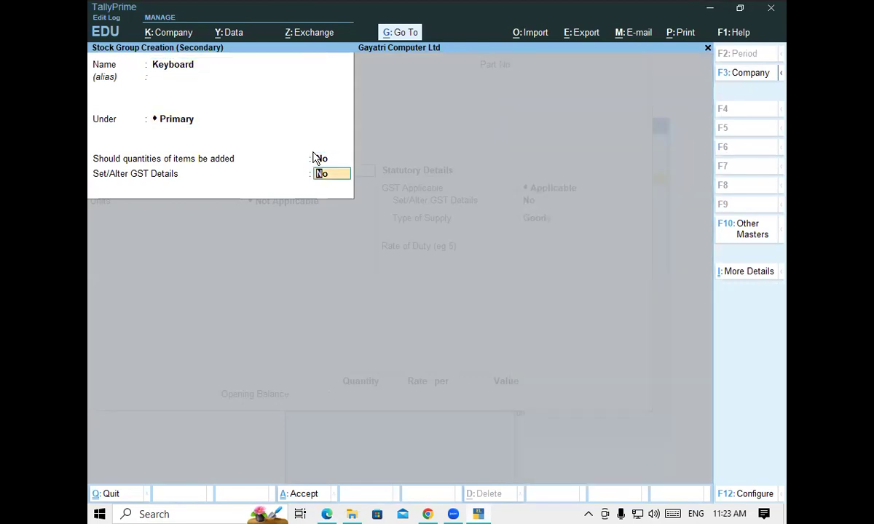
- Enter the Keyboard group's GST details with HSN/SAC 847160, Taxable and 18% integrated tax, and save the group
text(y)
key(Return)
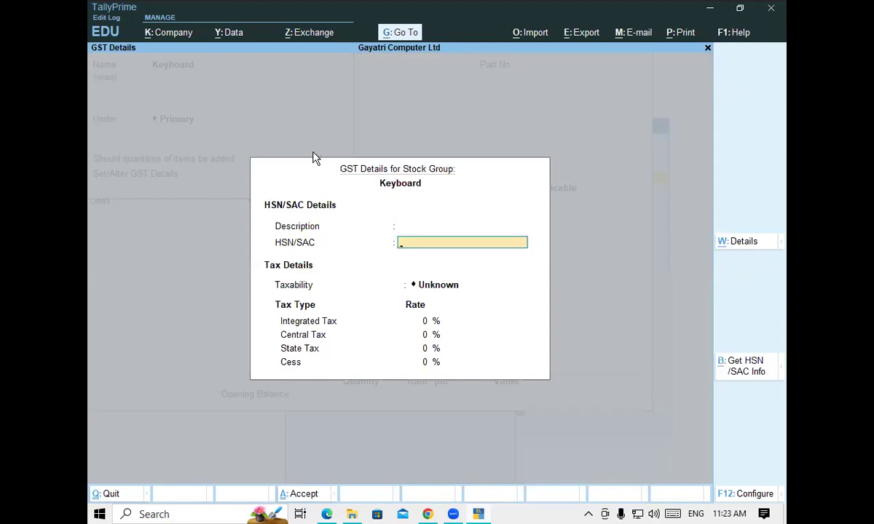
text(847160)
key(Return)
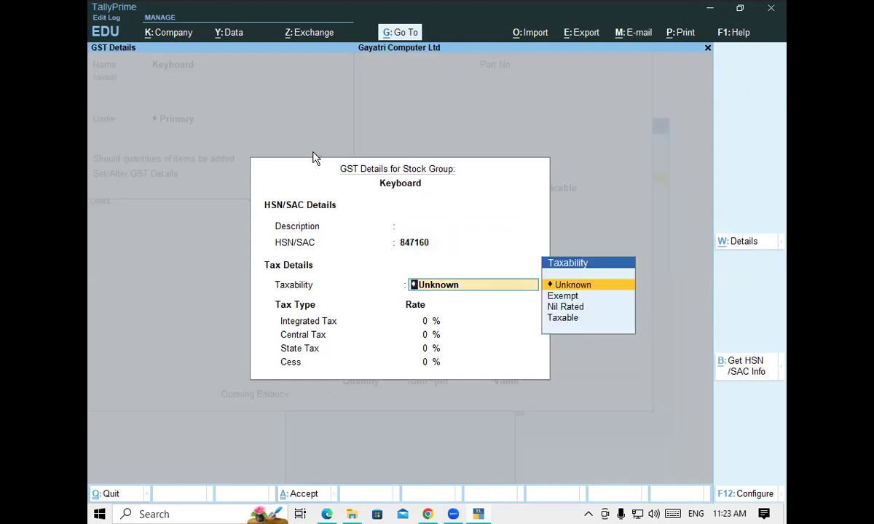
key(Down)
key(Down)
key(Down)
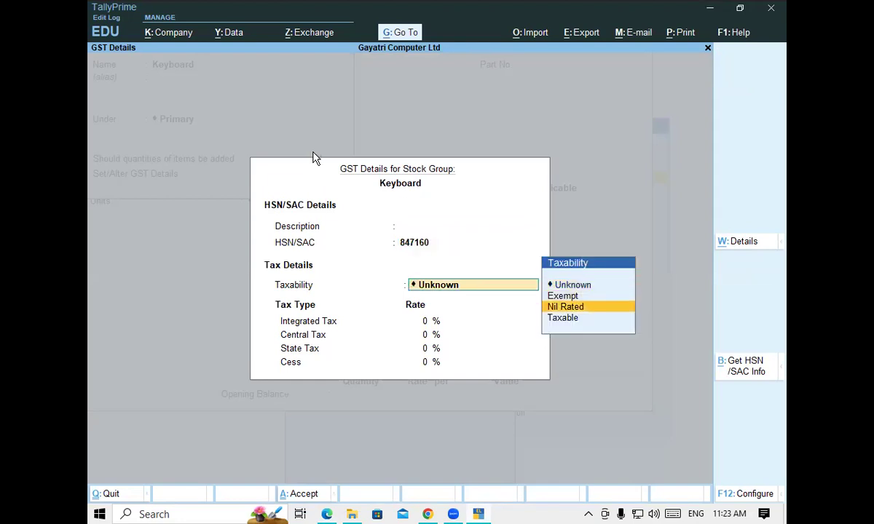
key(Return)
text(18)
key(Return)
key(Return)
key(Return)
key(Return)
key(Return)
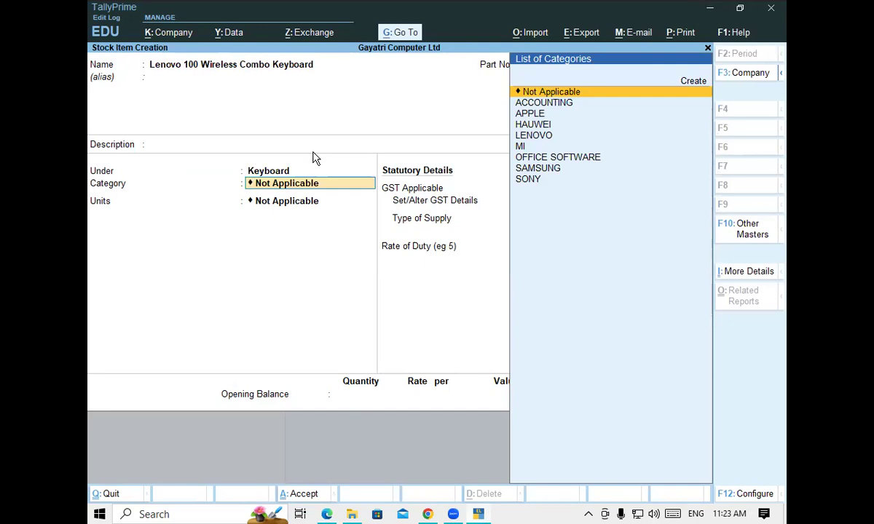
- Assign the LENOVO category and PCS units to the item, keep the default statutory details, and save it
text(L)
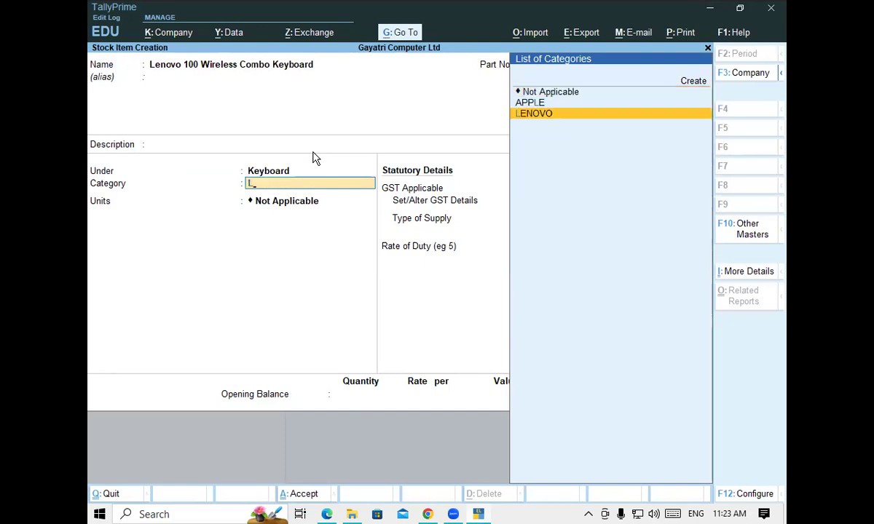
key(Return)
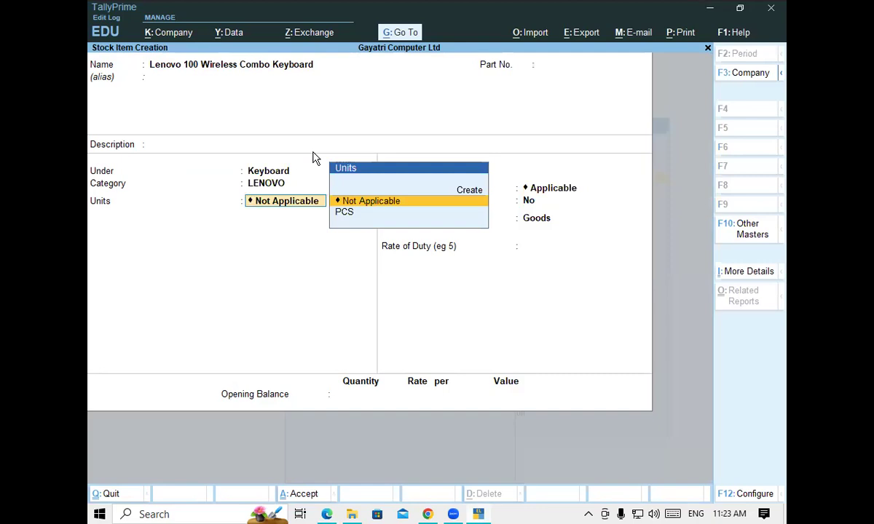
key(Down)
key(Return)
key(Return)
key(Return)
key(Return)
key(Return)
key(Return)
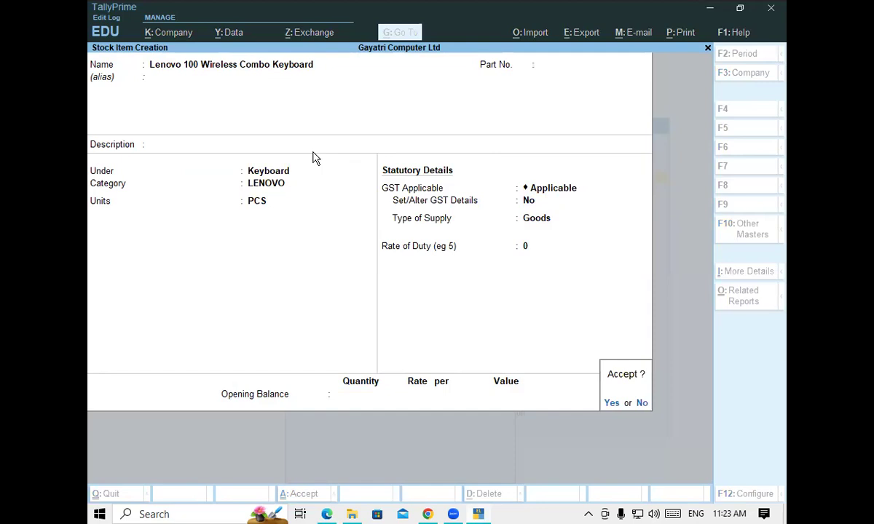
key(Return)
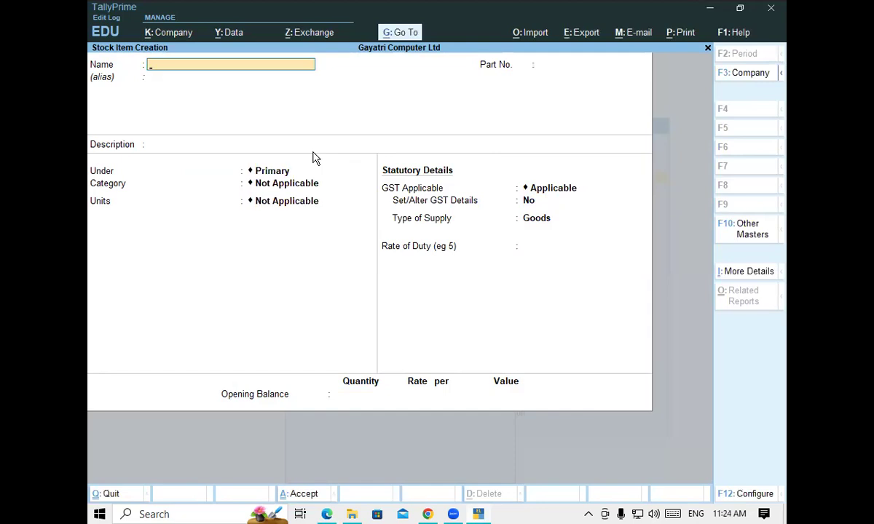
- Switch to the company product list PDF in Edge
click(328, 514)
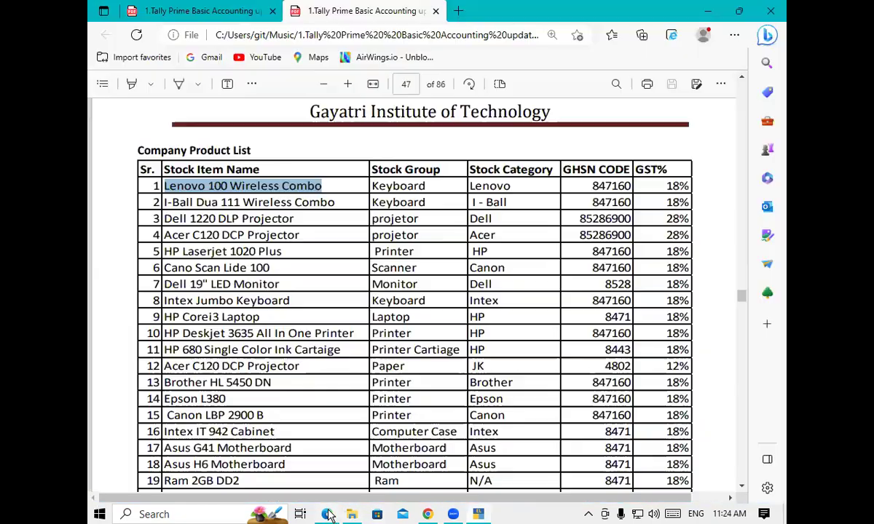
click(182, 203)
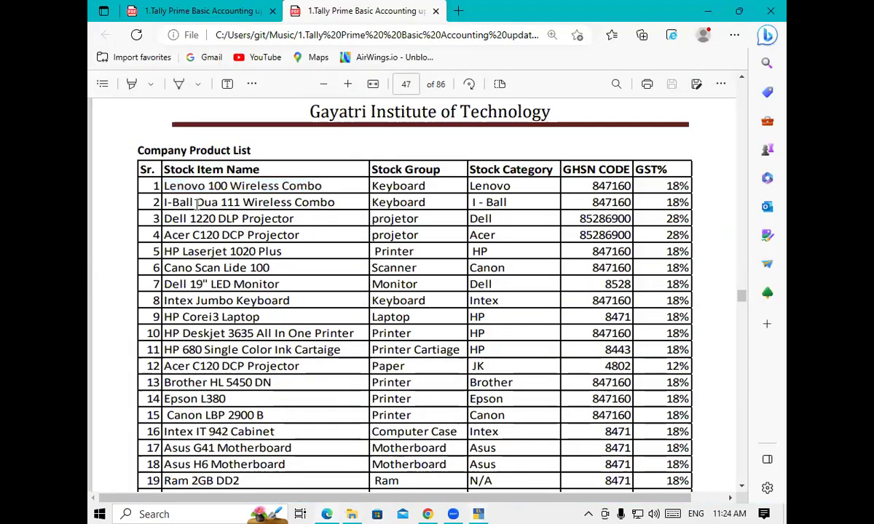
drag(195, 204, 165, 204)
click(164, 202)
key(shift+Right)
key(shift+Right)
key(shift+Right)
key(shift+Right)
key(shift+Right)
key(shift+Right)
key(shift+Right)
key(shift+Right)
key(shift+Right)
key(shift+Right)
key(shift+Right)
key(shift+Right)
key(shift+Right)
key(shift+Right)
key(shift+Right)
key(shift+Right)
key(shift+Right)
key(shift+Right)
key(shift+Right)
key(shift+Right)
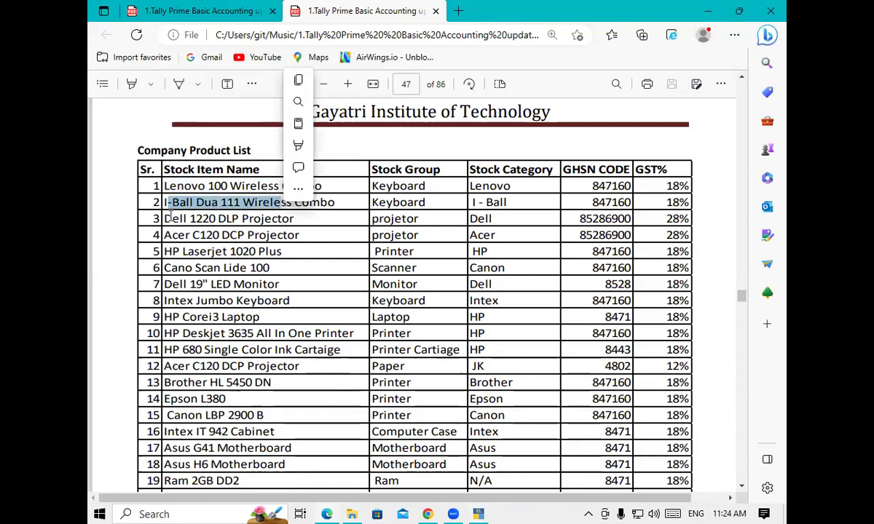
click(169, 215)
- Copy "I-Ball Dua 111 Wireless Combo" from the PDF and, in TallyPrime, name the new stock item with it plus "Keyboard"
drag(166, 203, 333, 213)
key(ctrl+c)
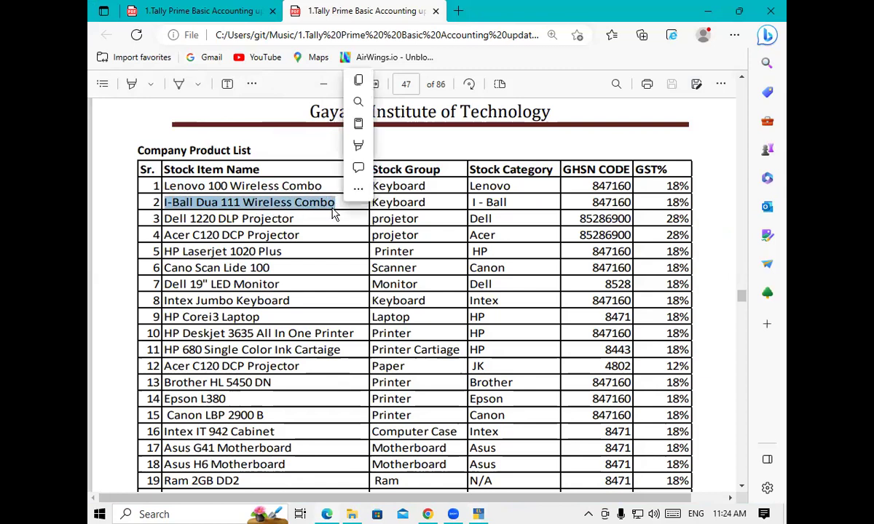
click(478, 513)
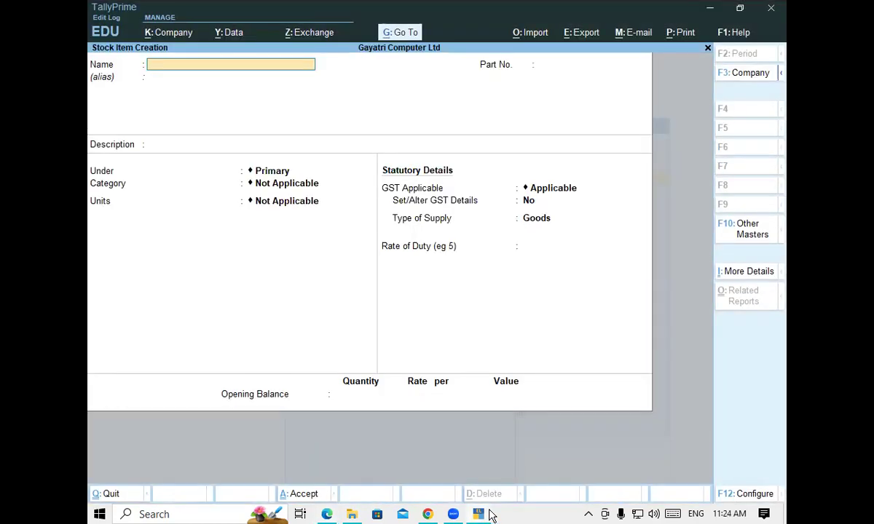
key(ctrl+v)
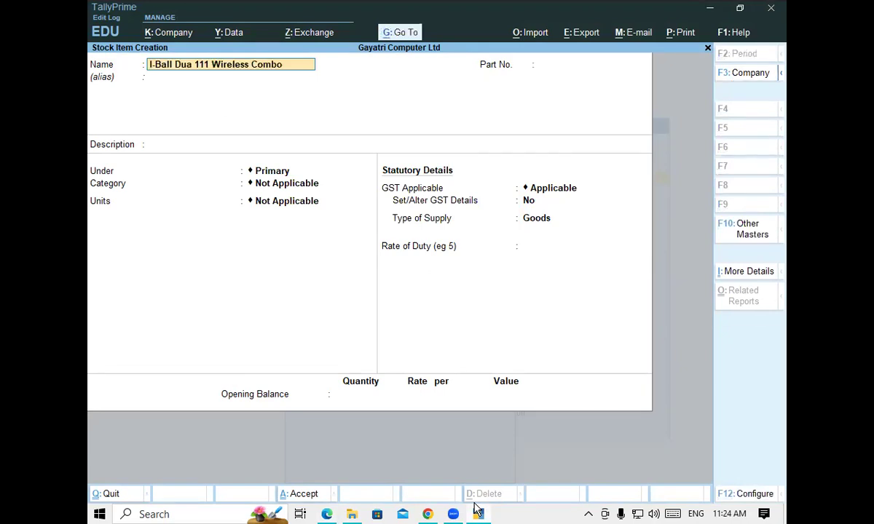
text(Keyboard)
key(Return)
key(Return)
key(Return)
key(Return)
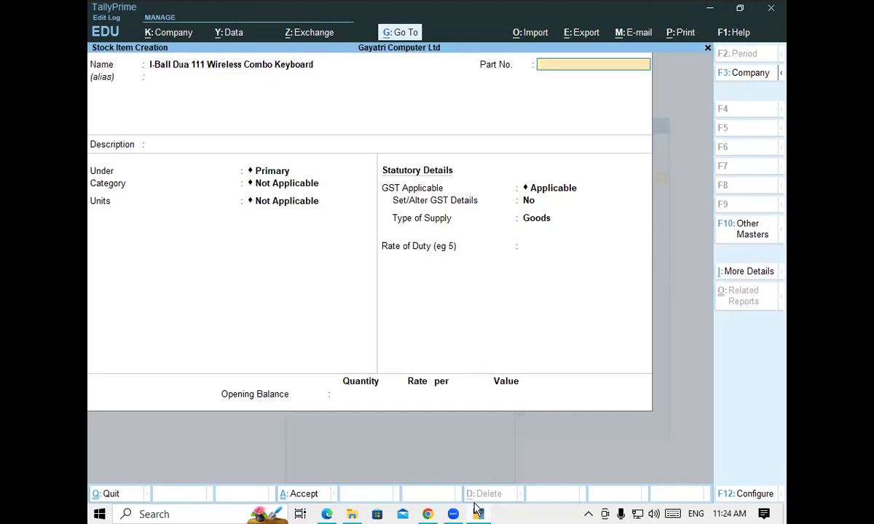
- Place the item under the Keyboard group and create a stock category named "I-Ball" under Primary for it
text(key)
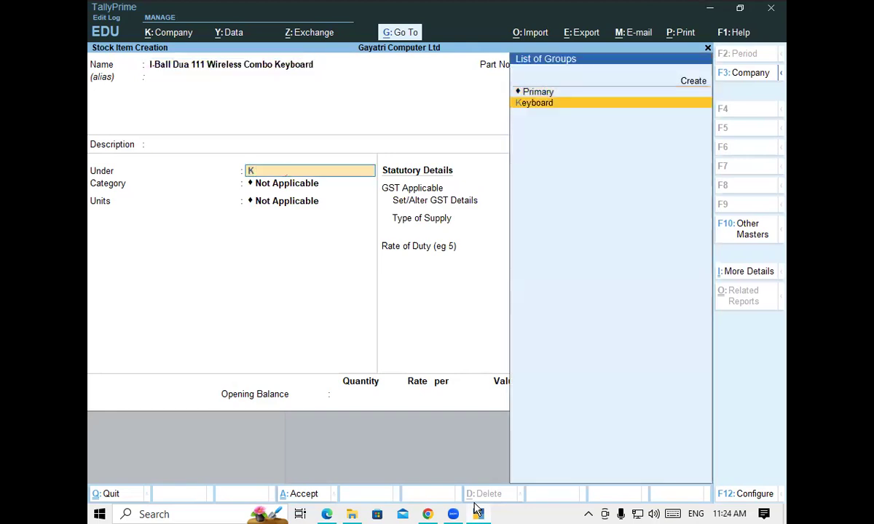
key(Return)
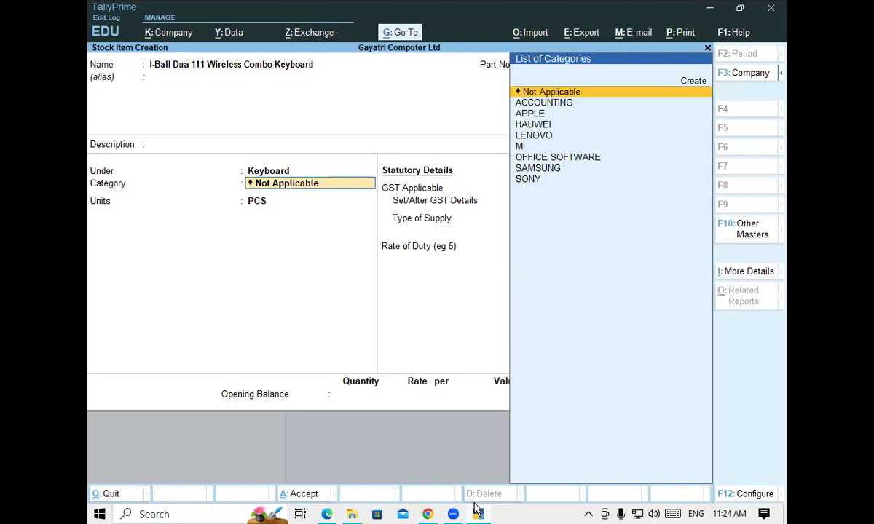
key(Down)
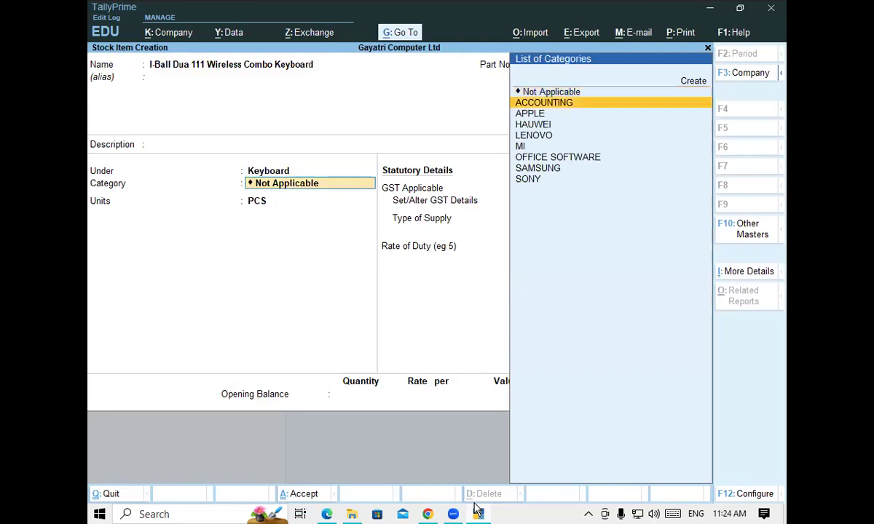
key(Up)
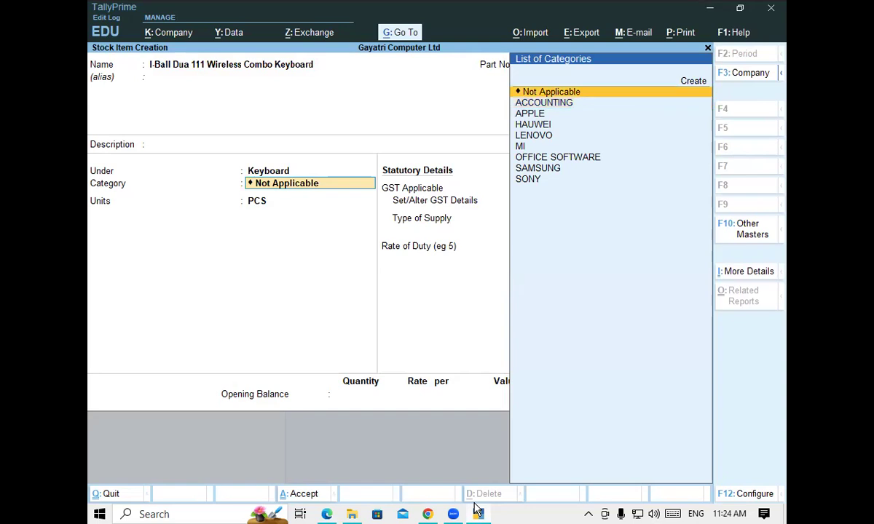
key(alt+c)
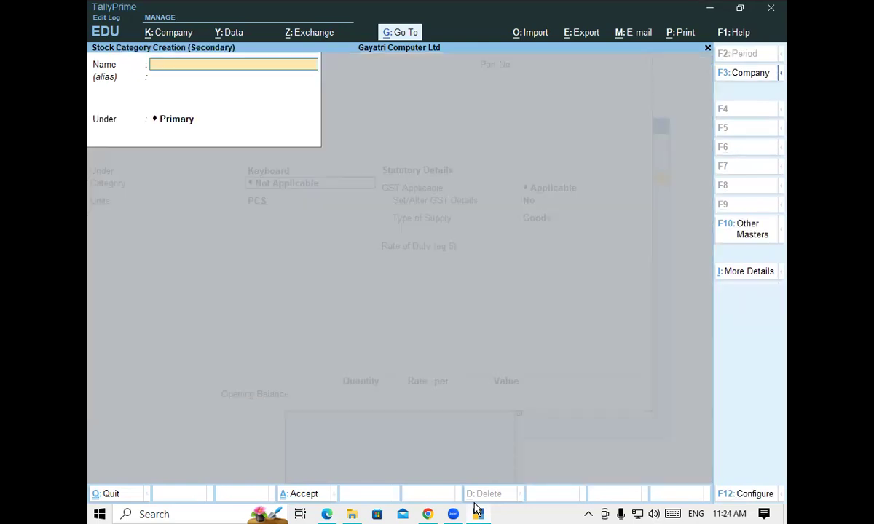
text(I-Ball)
key(Return)
key(Return)
key(Return)
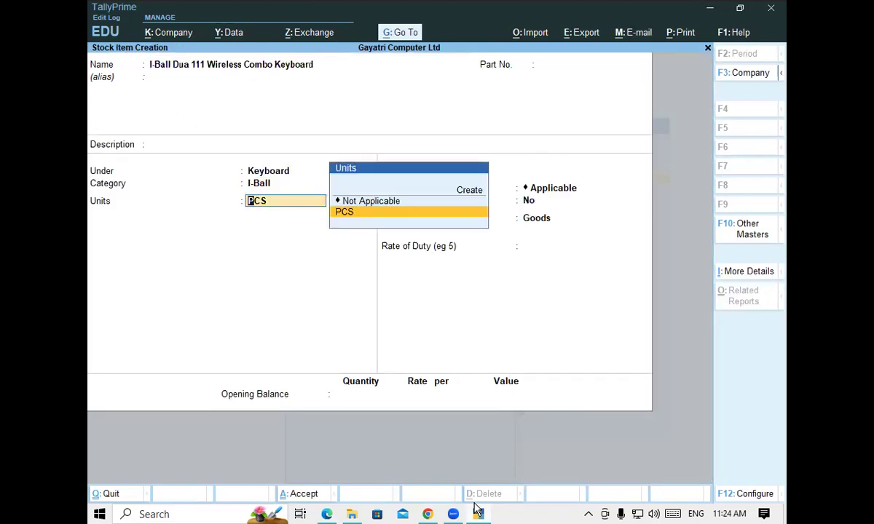
- Keep PCS units and the default statutory details for the I-Ball keyboard item, and save it
key(Return)
key(Return)
key(Return)
key(Return)
key(Return)
key(Return)
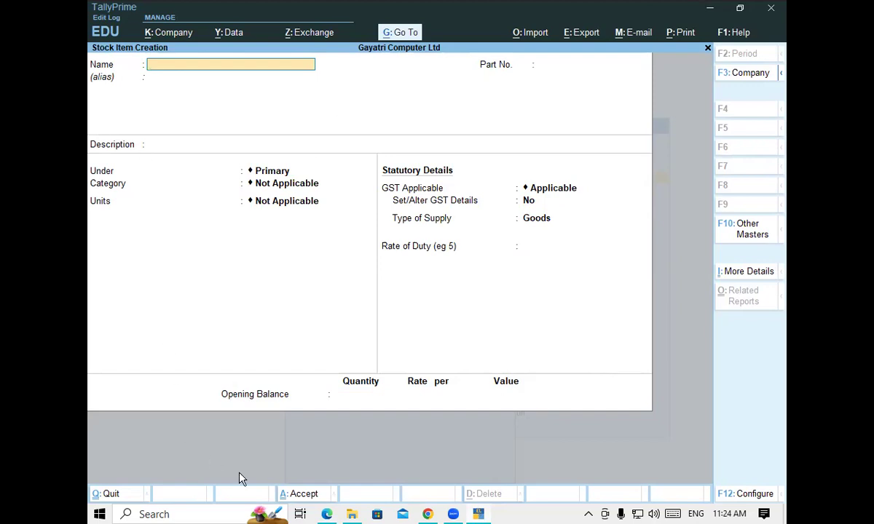
- Copy "Dell 1220 DLP Projector" from the product list PDF in Edge and, in TallyPrime, use it as the new stock item's name
click(327, 514)
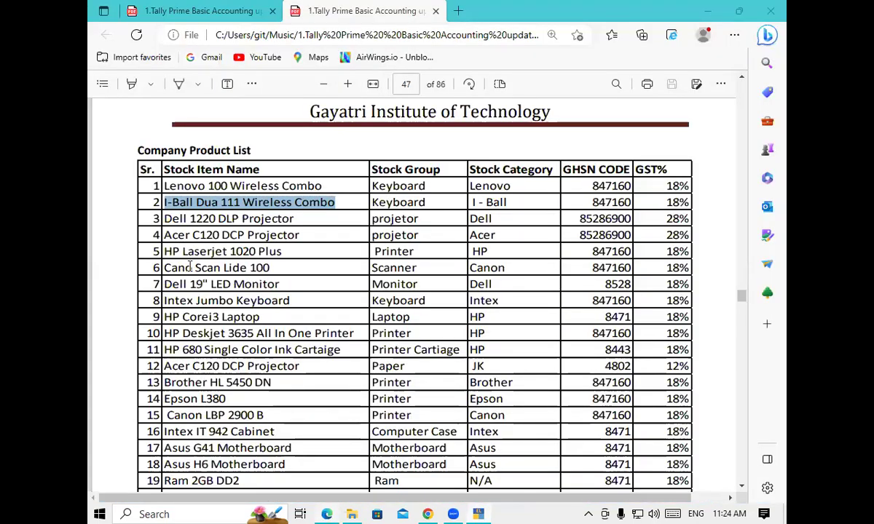
click(165, 225)
drag(166, 223, 295, 224)
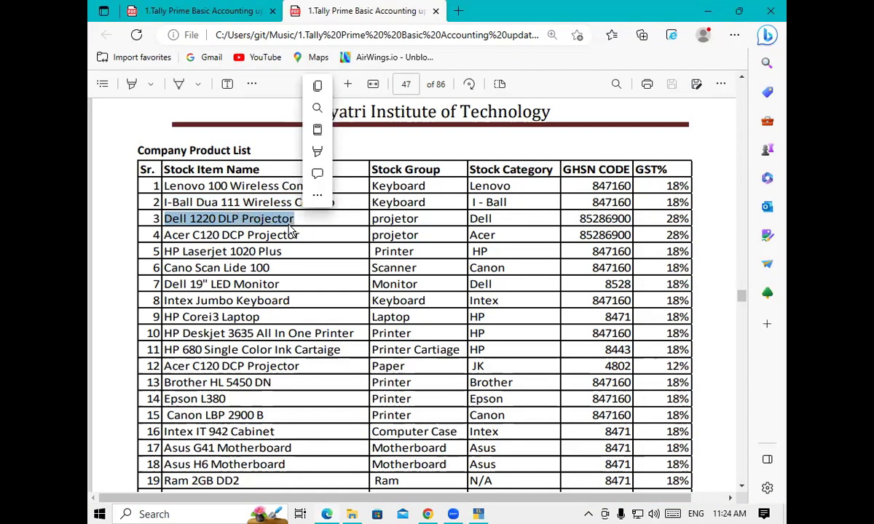
key(ctrl+c)
click(478, 514)
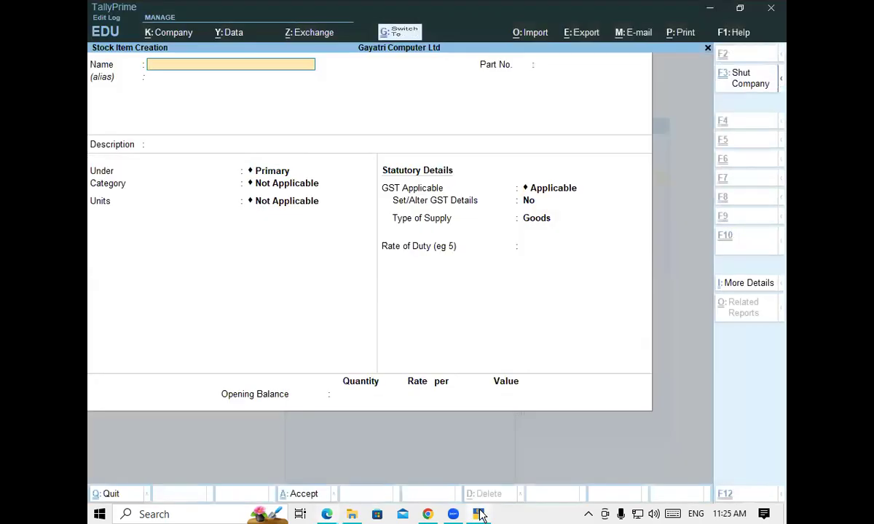
key(ctrl+v)
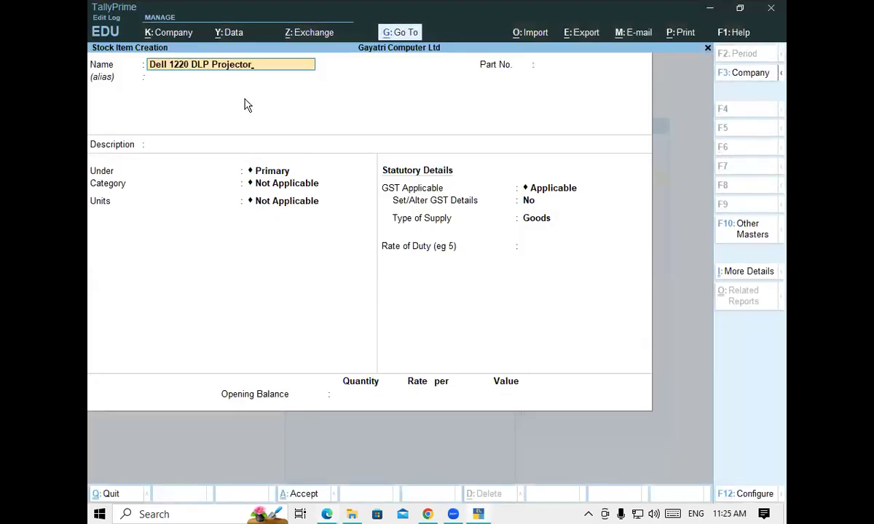
key(Return)
key(Return)
key(Return)
key(Return)
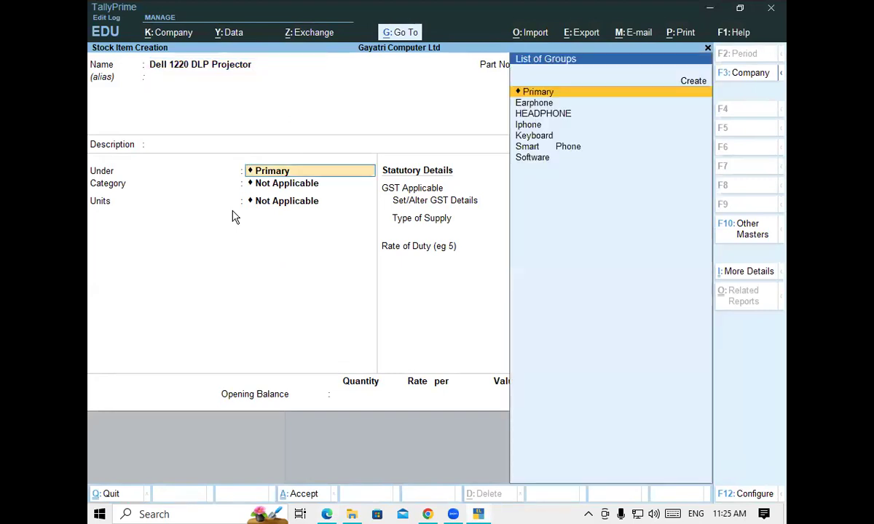
- Start a new stock group named "Projector" under Primary for the item and open its GST details
text(Pr)
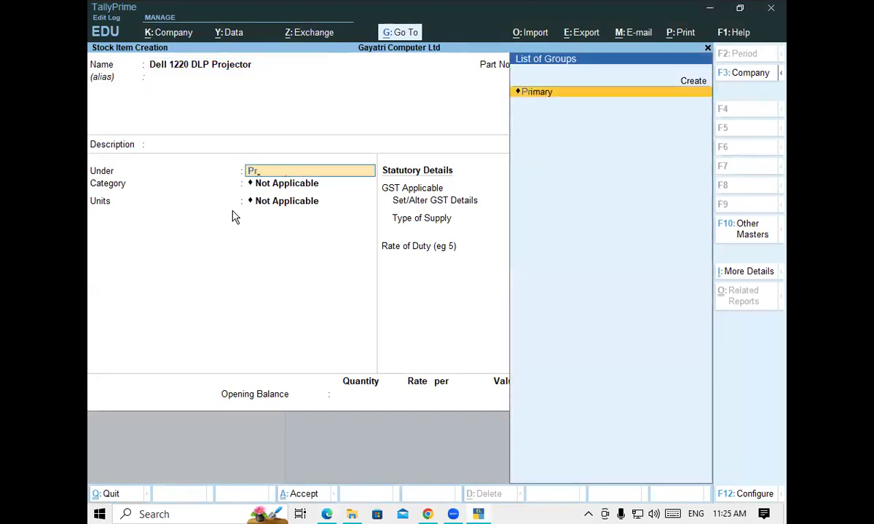
key(alt+c)
text(Projector)
key(Return)
key(Return)
key(Return)
key(y)
key(Return)
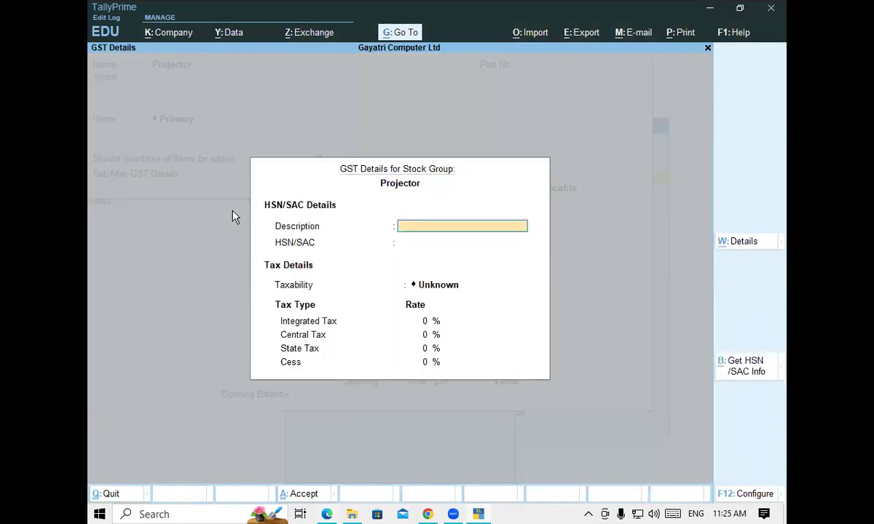
key(Return)
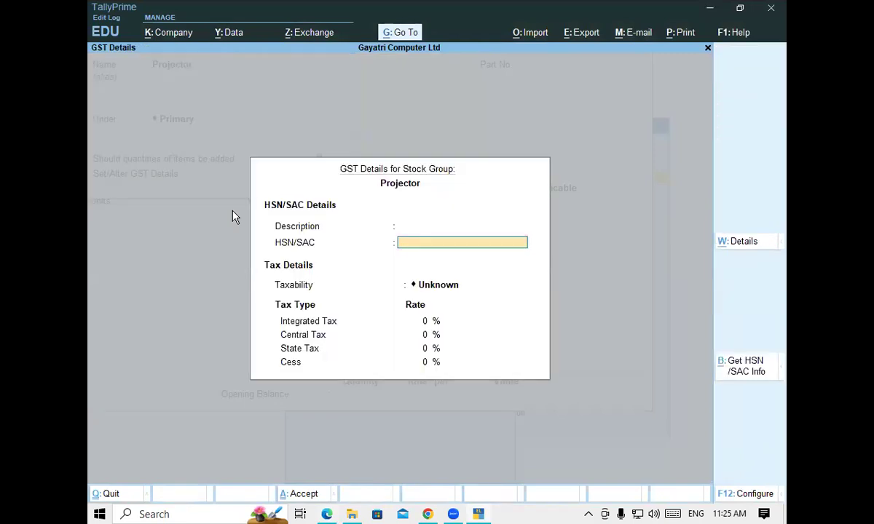
text(847160)
key(Return)
key(Down)
key(Down)
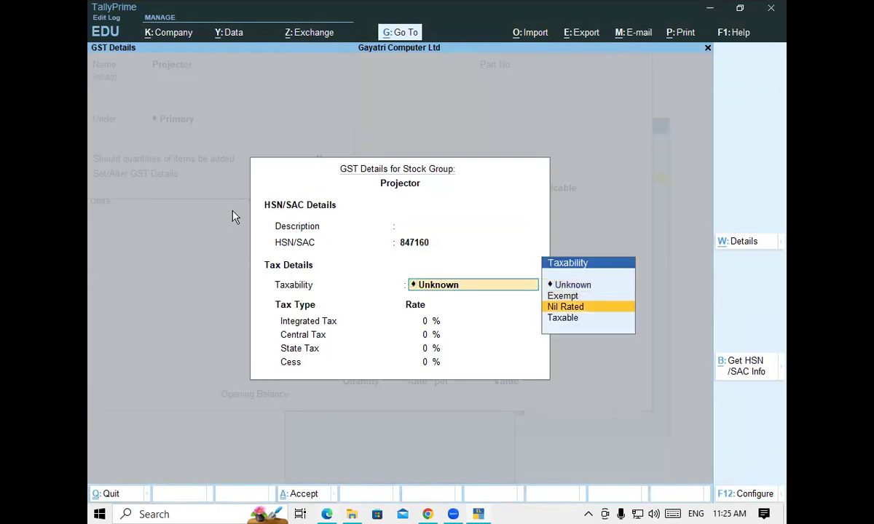
key(Down)
key(BackSpace)
key(BackSpace)
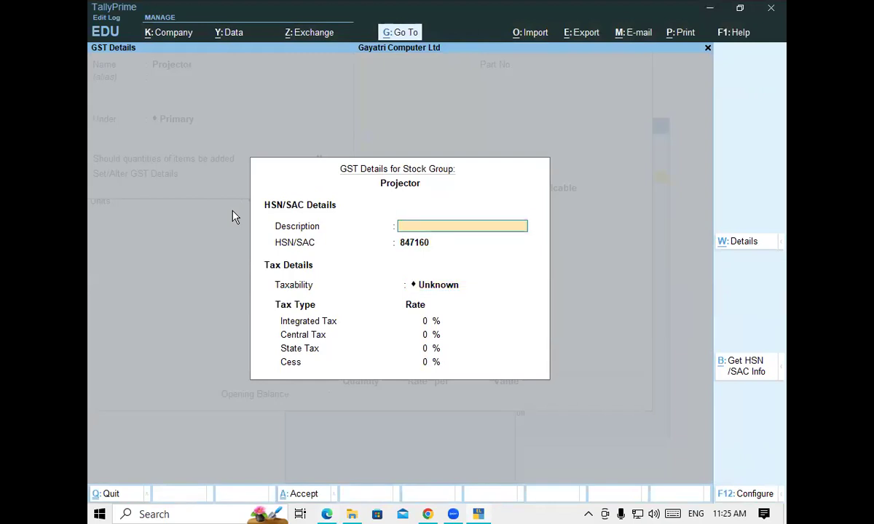
- Set the Projector group's HSN/SAC to 85286900, checking the code against the product list PDF in Edge before returning to TallyPrime
key(Return)
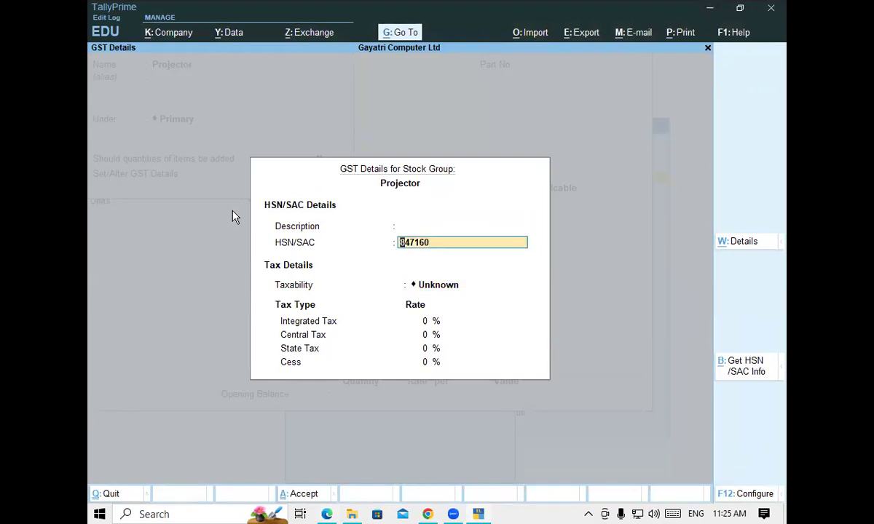
text(8528)
text(6977)
key(BackSpace)
key(BackSpace)
text(00)
click(328, 514)
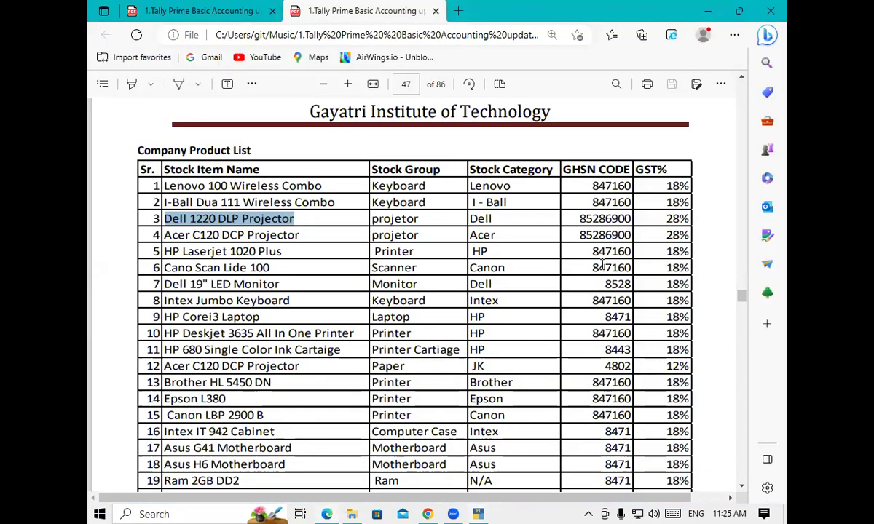
click(478, 514)
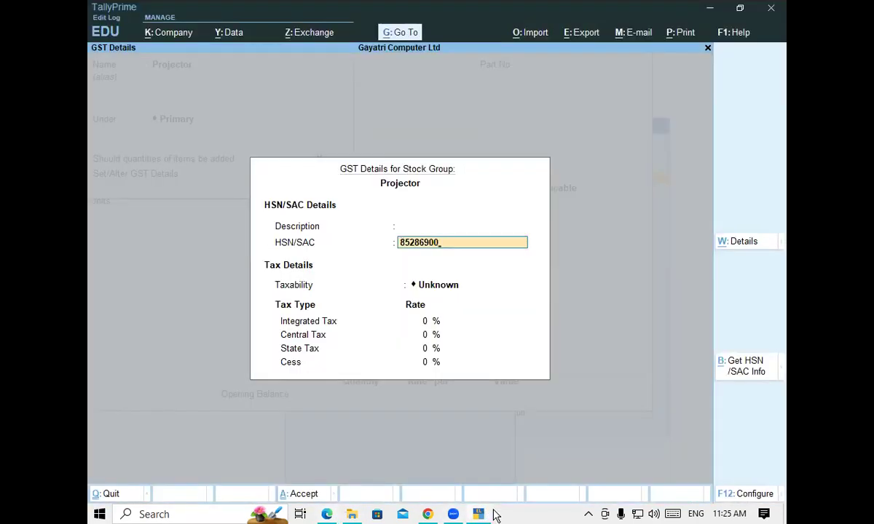
- Make the Projector group Taxable with 28% integrated tax, and save the GST details and the group
key(Return)
key(Down)
key(Down)
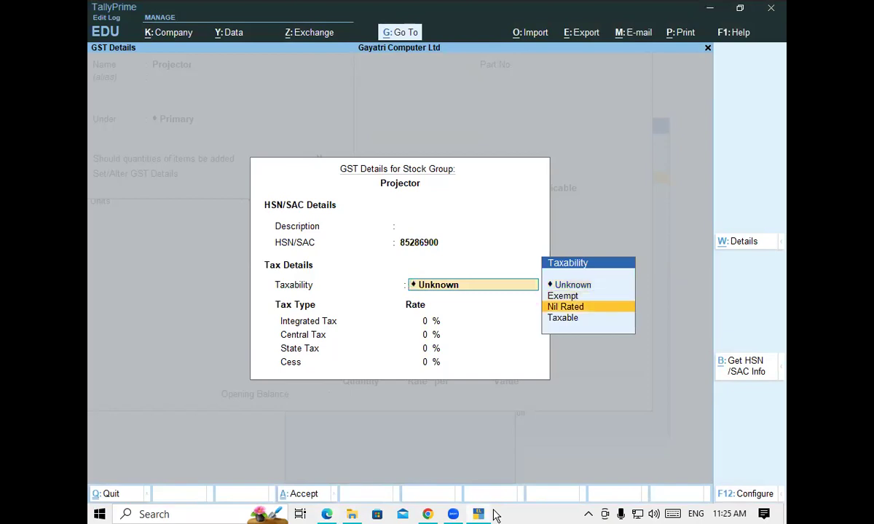
key(Down)
key(Return)
text(28)
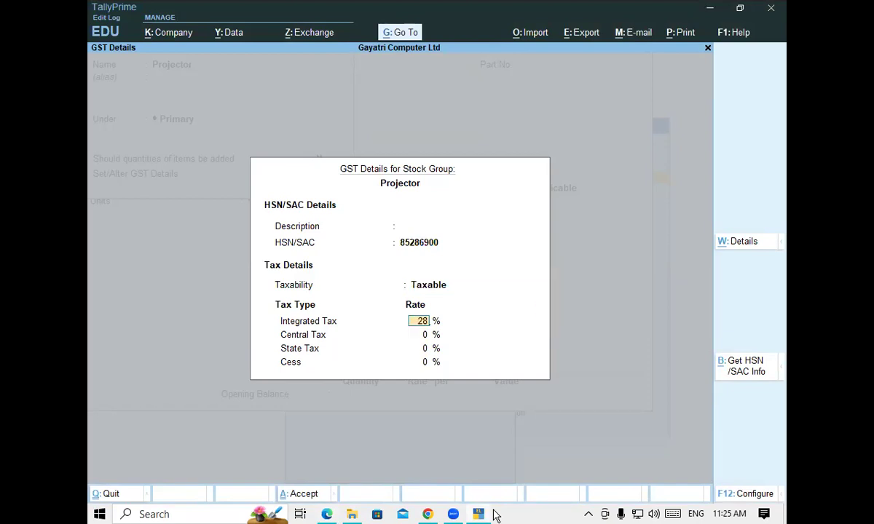
key(Return)
key(Return)
key(Return)
key(Return)
key(Return)
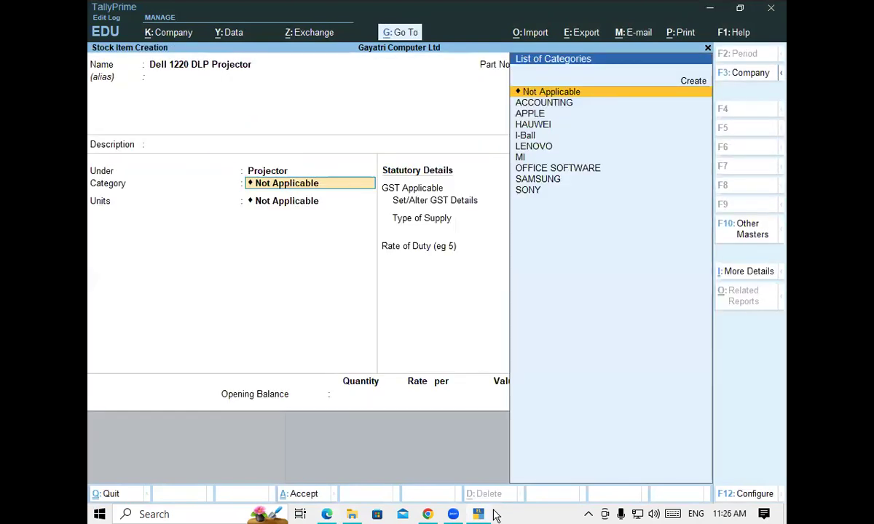
- Create a stock category named "Dell" under Primary for the projector item
text(d)
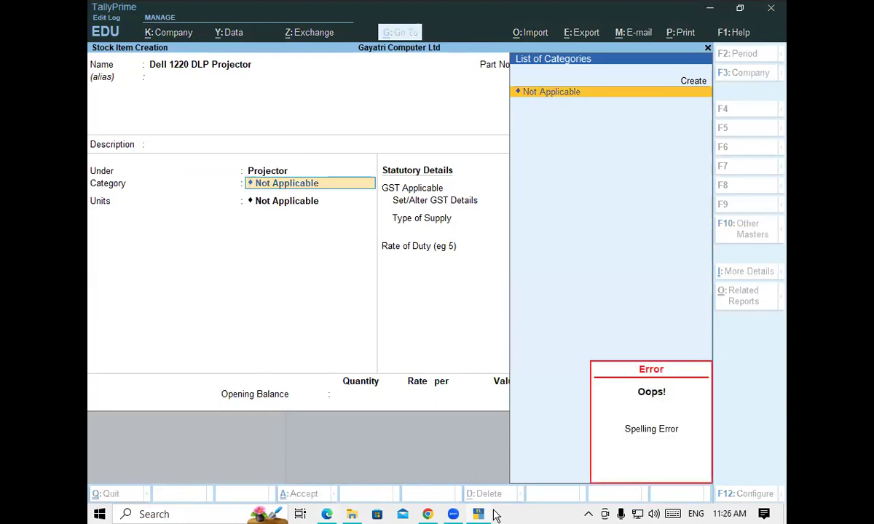
key(alt+c)
text(Dell)
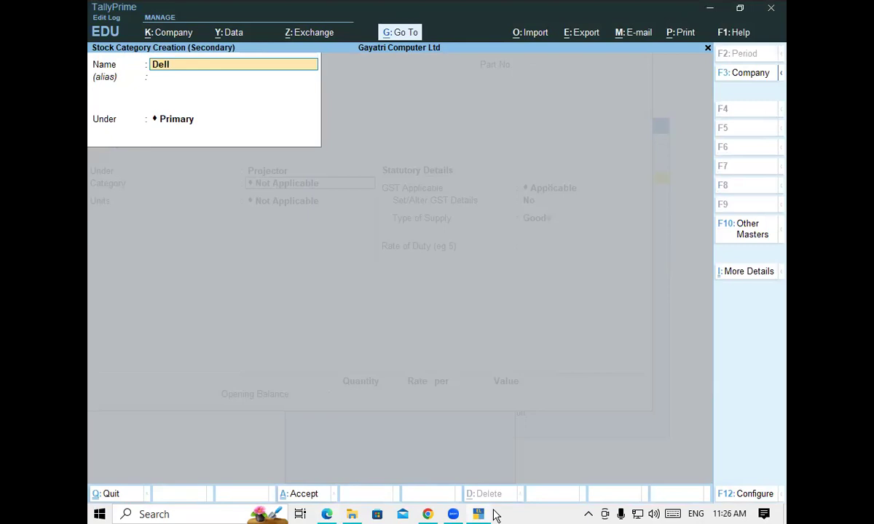
key(Return)
key(Return)
- Set the Dell projector's units to PCS and save the item with the default statutory details
key(Down)
key(Return)
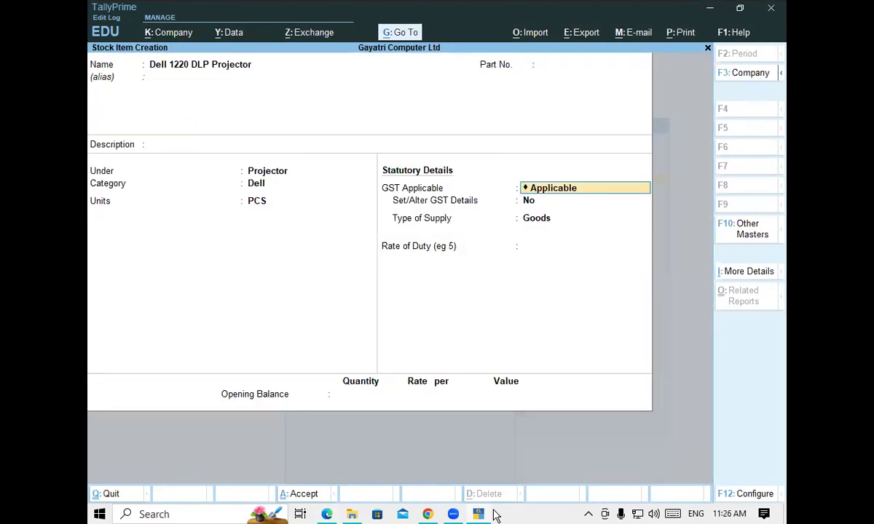
key(ctrl+a)
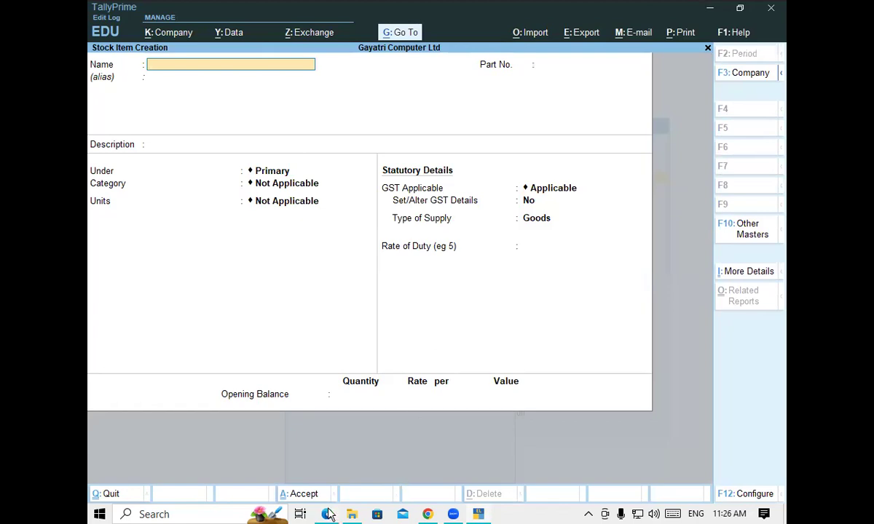
- Copy "Acer C120 DCP Projector" from the product list PDF in Edge and name the next TallyPrime stock item with it
click(327, 514)
drag(165, 236, 300, 235)
key(ctrl+c)
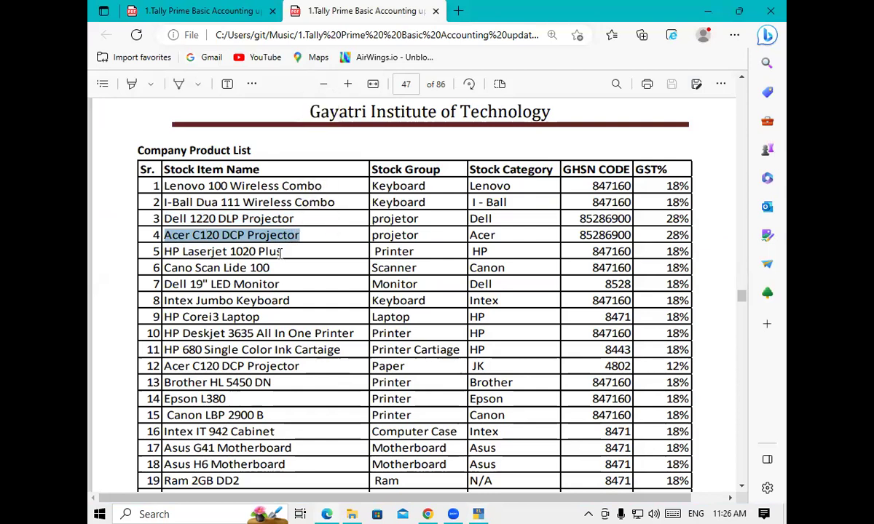
click(489, 514)
key(ctrl+alt+v)
key(Return)
key(Return)
key(Return)
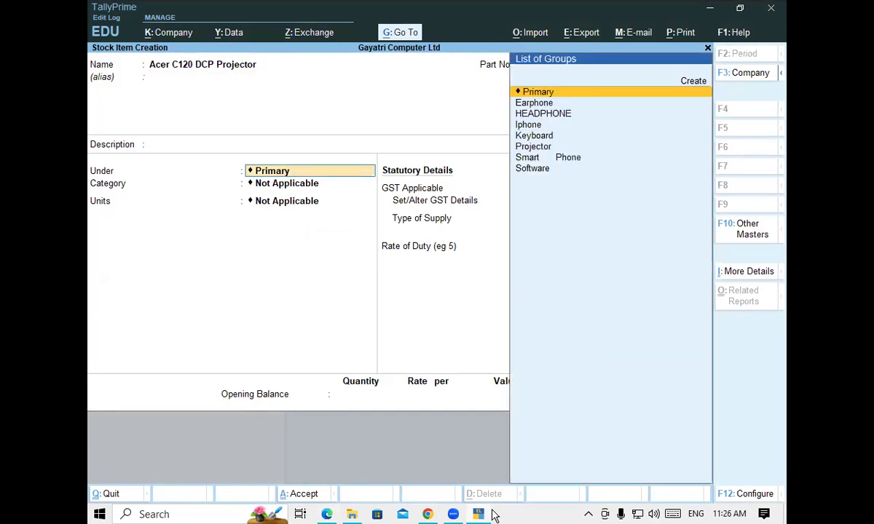
- Place the Acer item under the Projector group and create a stock category named "Acer" under Primary for it
text(Pro)
key(Return)
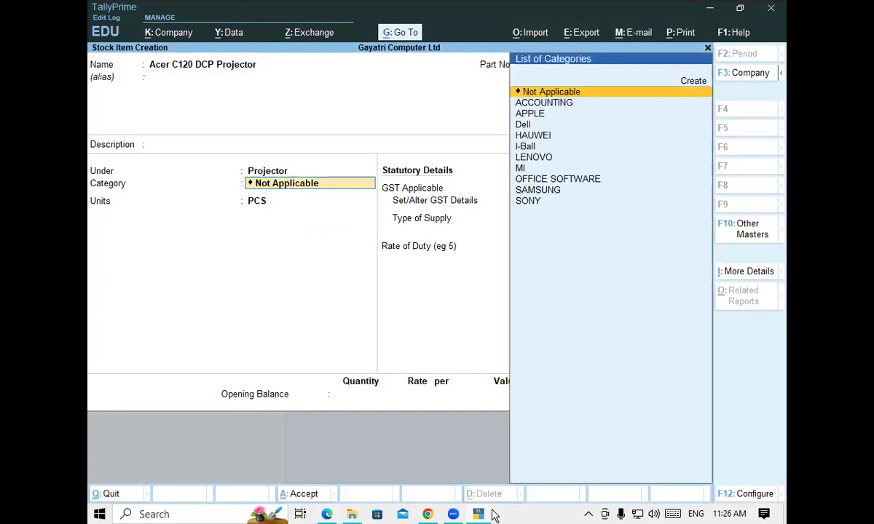
text(A)
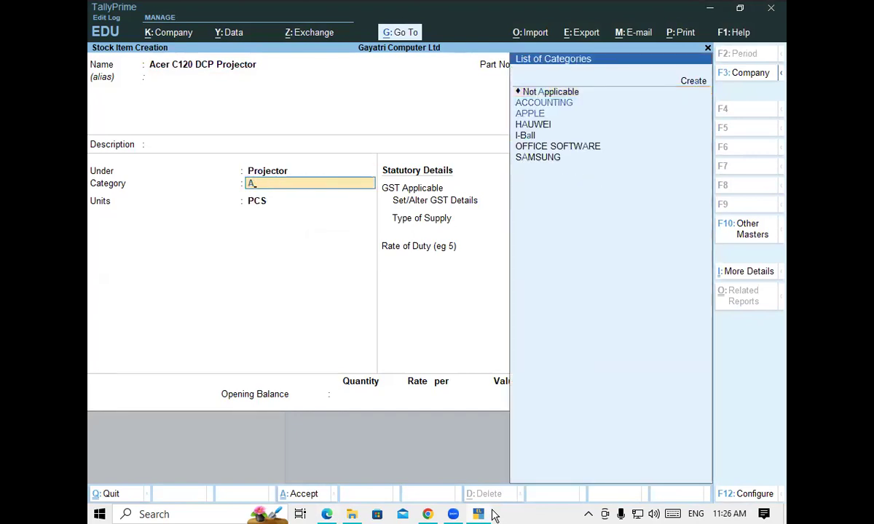
key(alt+c)
text(Acer)
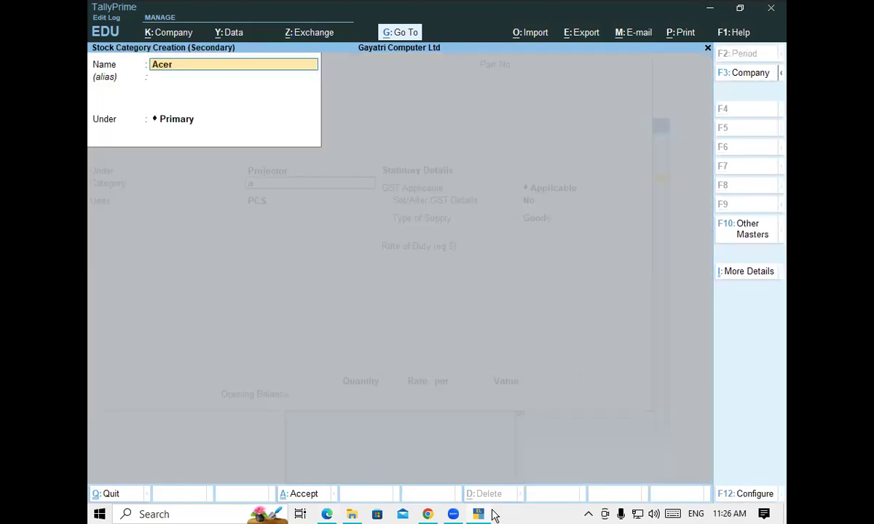
key(Return)
key(Return)
- Keep PCS units and the default statutory details for the Acer projector item, and save it
key(Return)
key(Return)
key(Return)
key(ctrl+a)
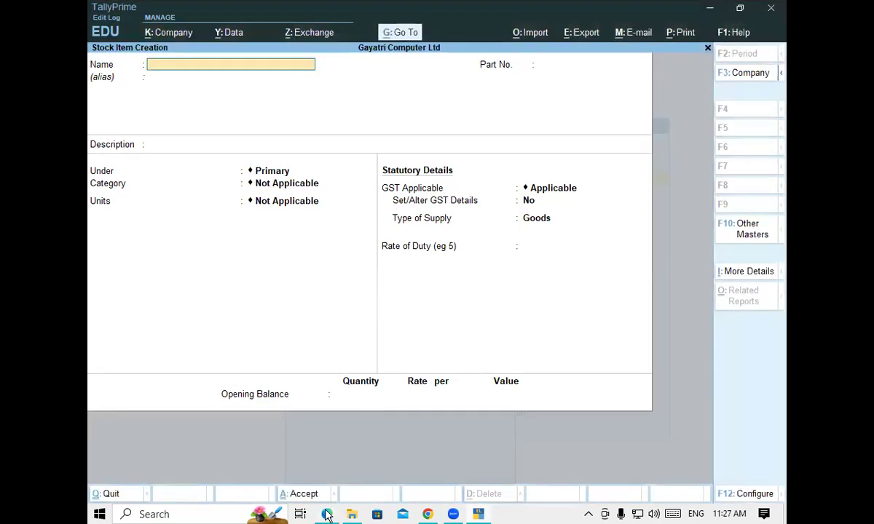
- Copy "HP Laserjet 1020 Plus" from the PDF in Edge and, in TallyPrime, name the new stock item with it plus "Printer"
key(alt+Tab)
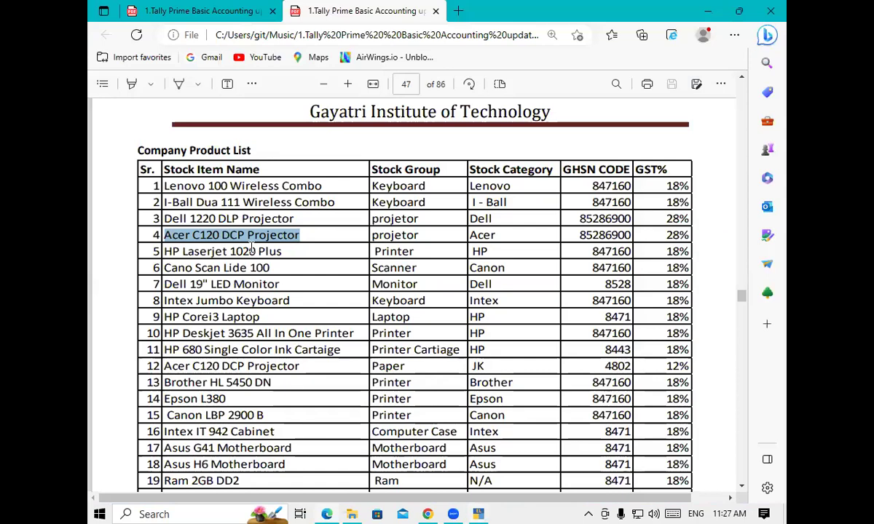
drag(167, 251, 285, 261)
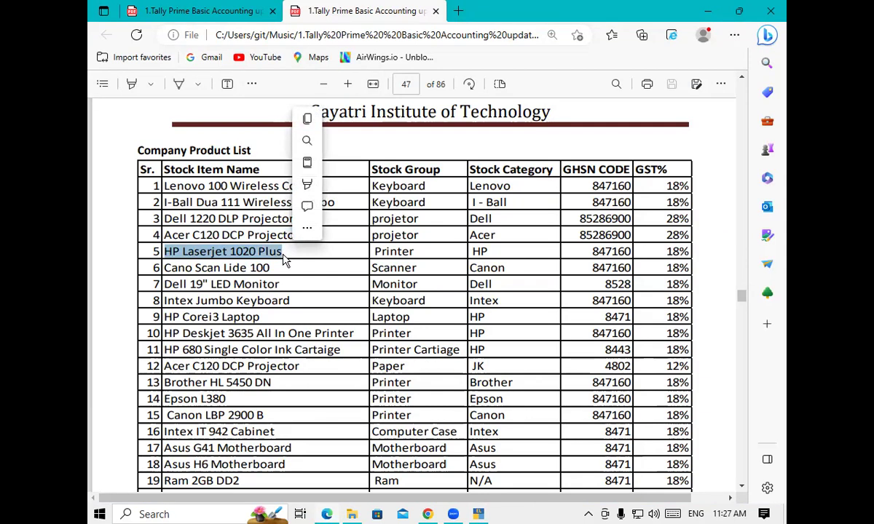
key(ctrl+c)
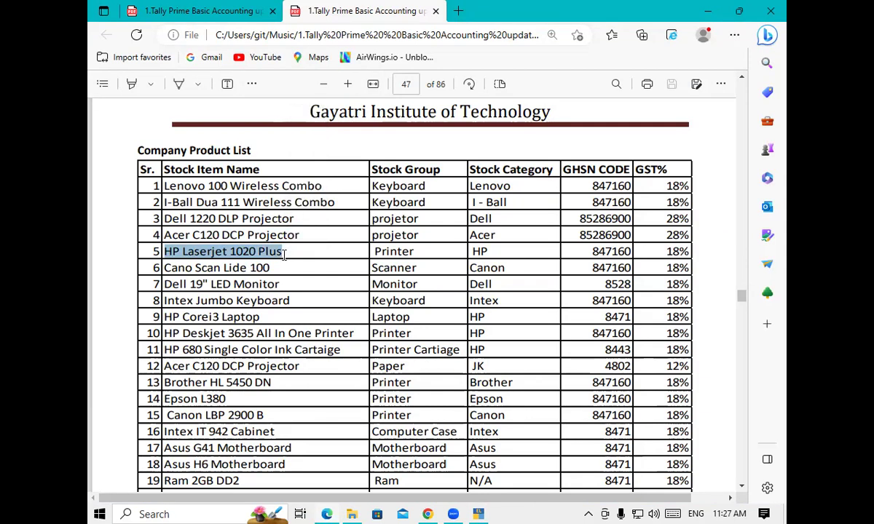
click(478, 514)
key(ctrl+alt+v)
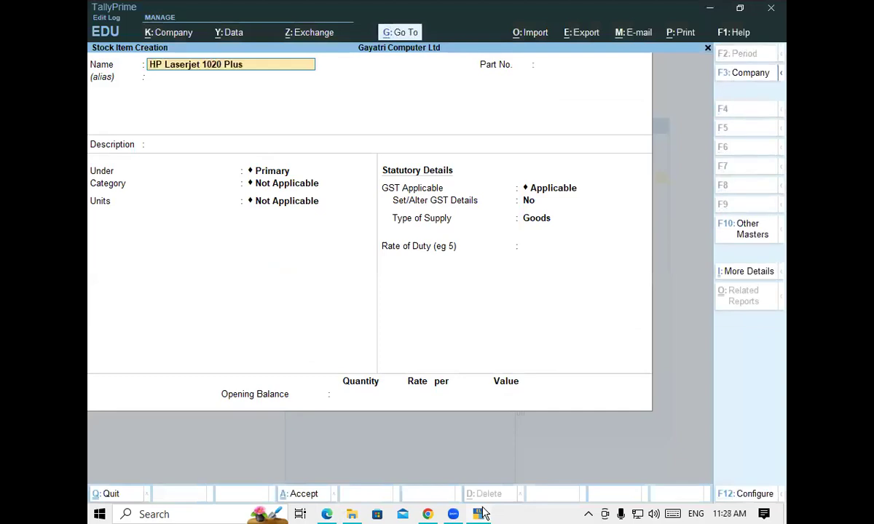
text(Printer)
key(Return)
key(Return)
key(Return)
key(Return)
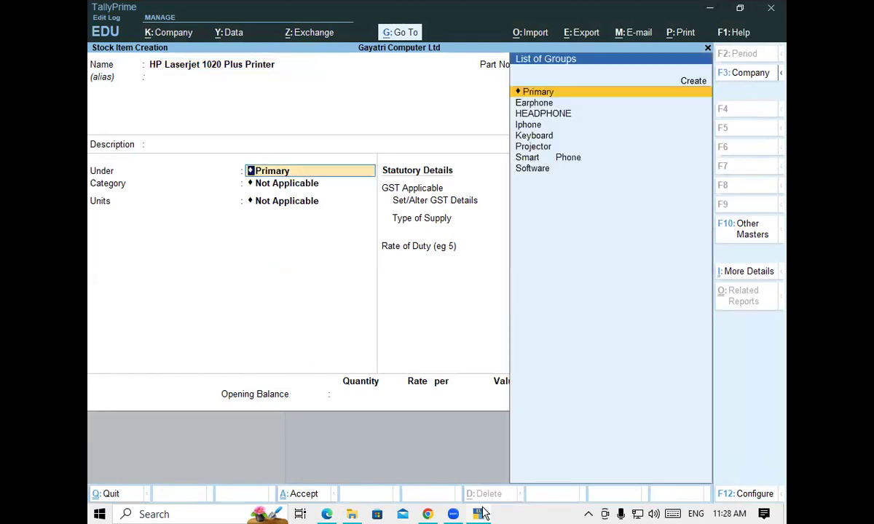
- Start a new stock group named "Printer" under Primary, without adding item quantities, and open its GST details
text(R)
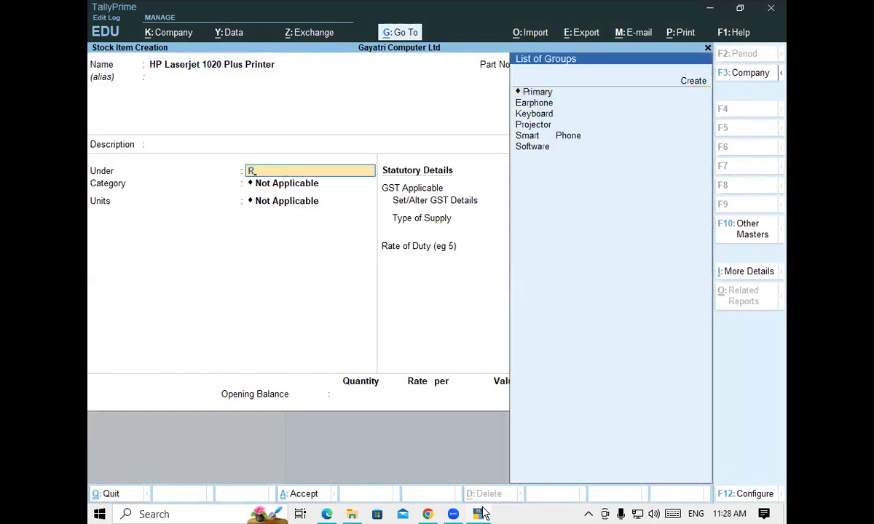
key(alt+c)
text(rime)
key(BackSpace)
key(BackSpace)
text(nter)
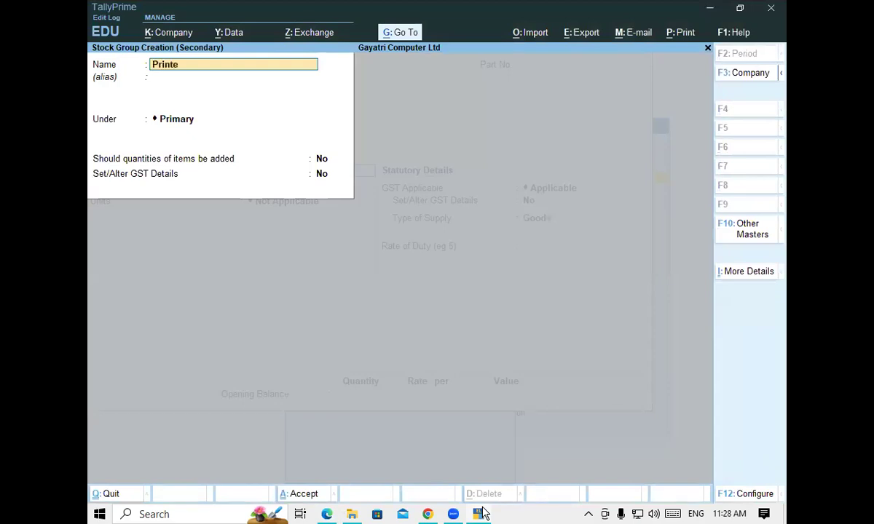
key(Return)
key(Return)
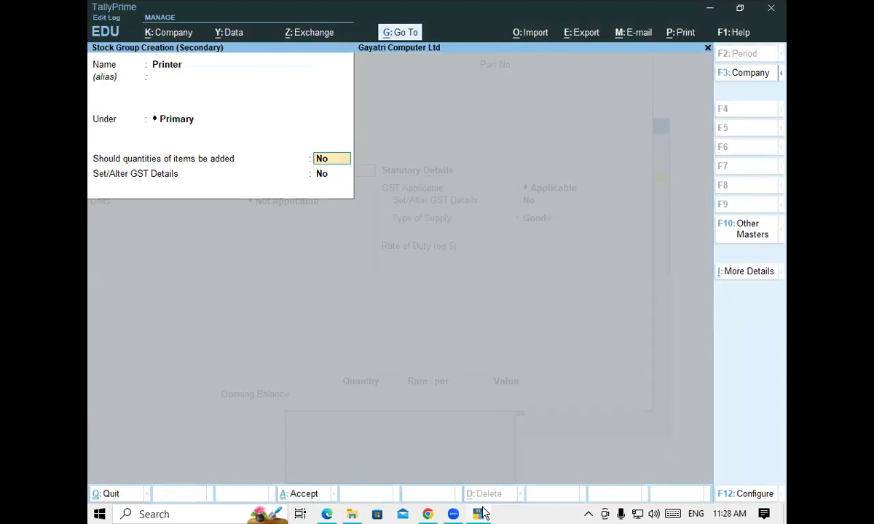
key(Return)
text(y)
key(Return)
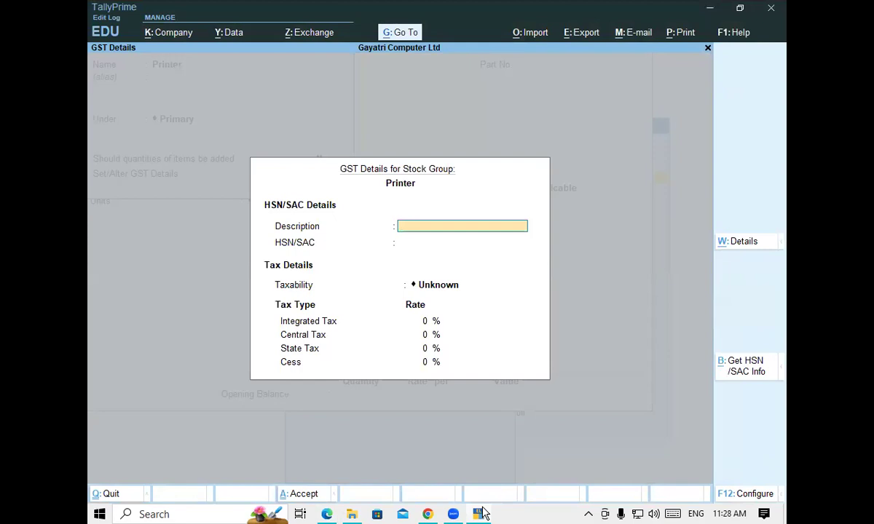
- Leave the Printer group's GST description blank, enter HSN/SAC 847160 and set its taxability to Taxable
key(Return)
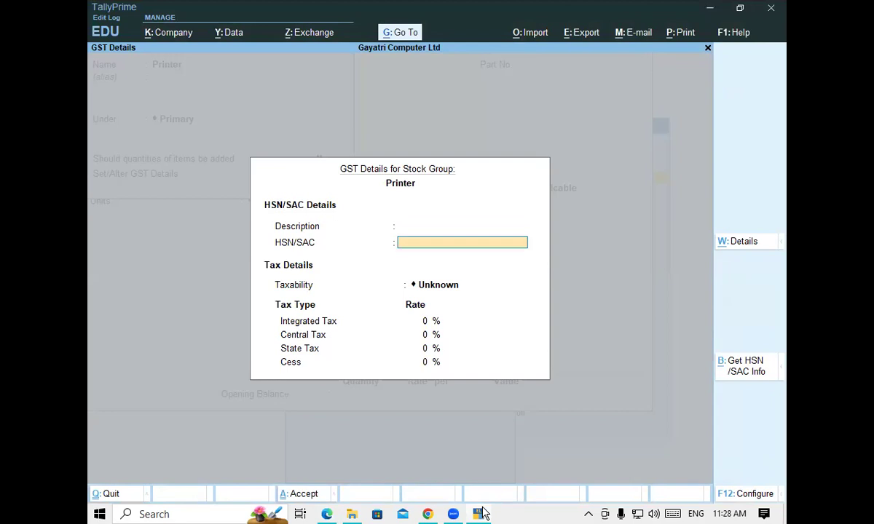
text(847160)
key(Return)
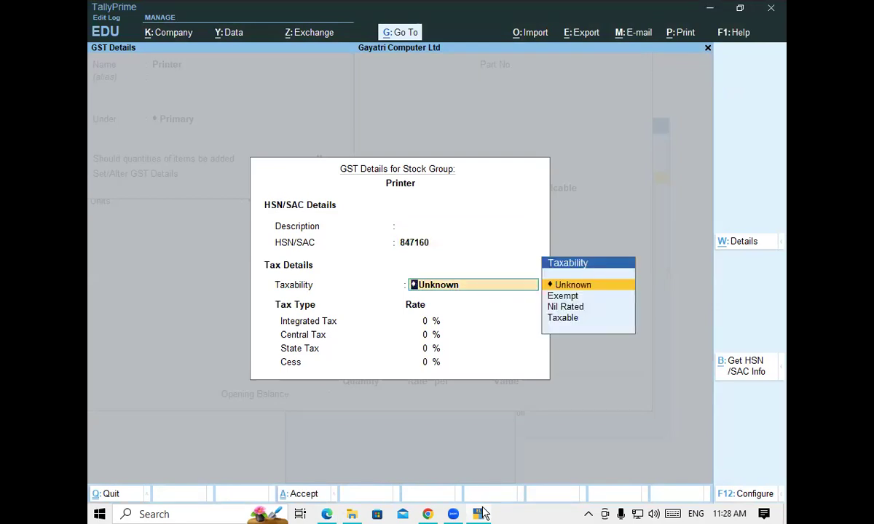
key(Down)
key(Down)
key(Down)
key(Return)
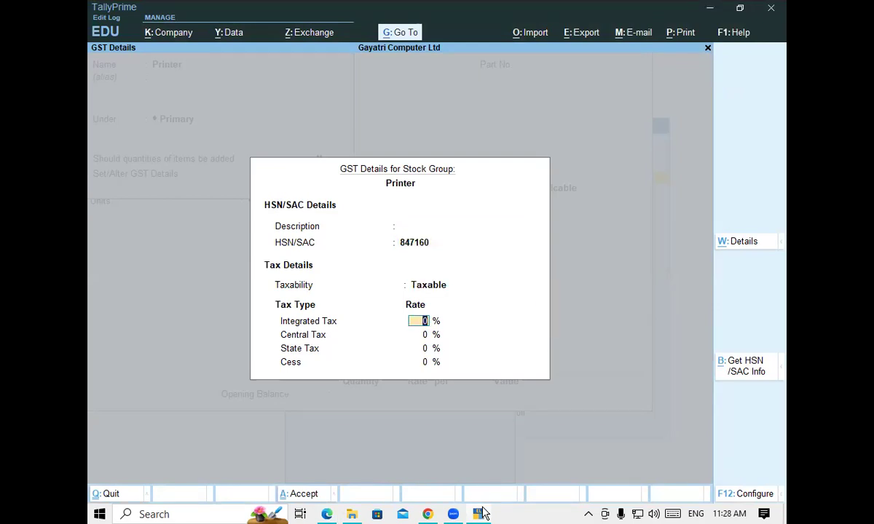
- Set the Printer group's integrated tax rate to 18%, accept the remaining tax rates and save the stock group
text(19)
key(BackSpace)
text(8)
key(Return)
key(Return)
key(Return)
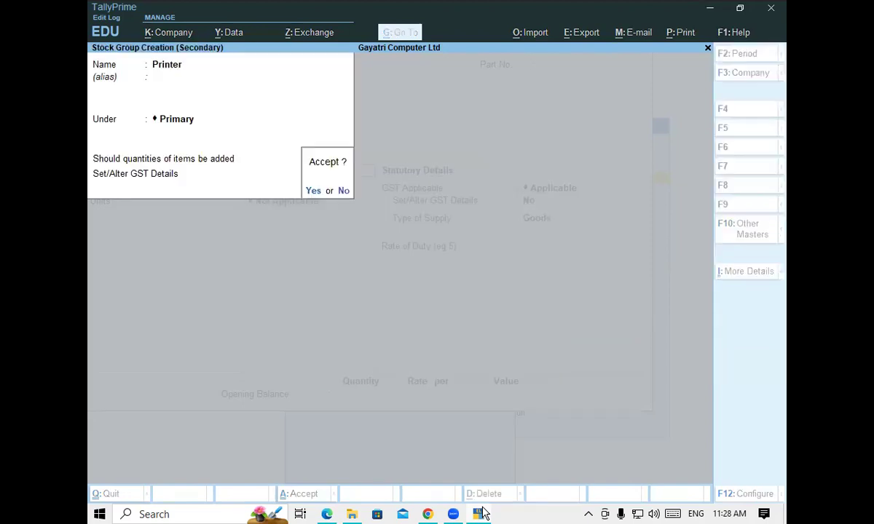
key(Return)
key(Return)
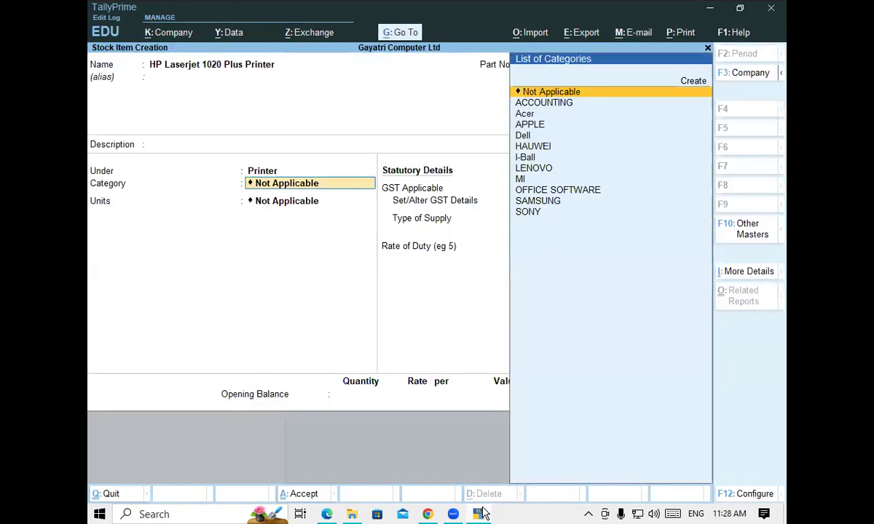
- Create a stock category named "Hp" under Primary for the HP Laserjet printer item
text(hp)
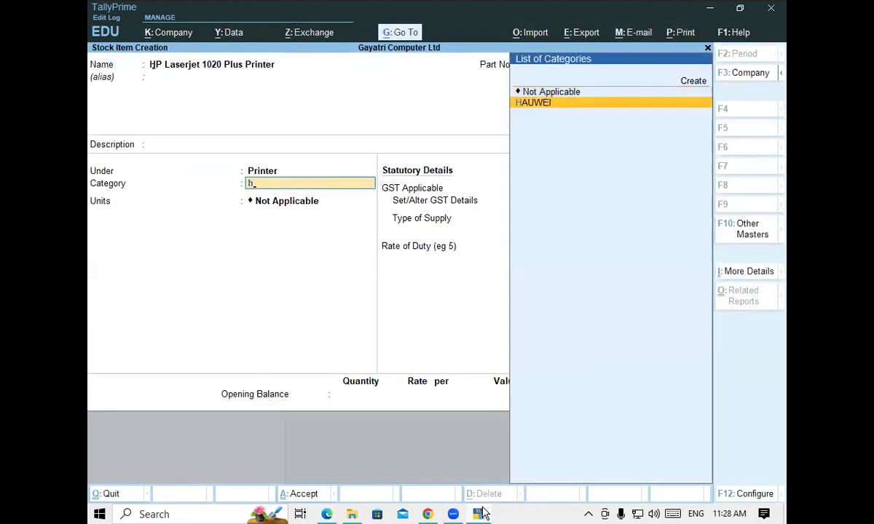
key(alt+c)
text(Hp)
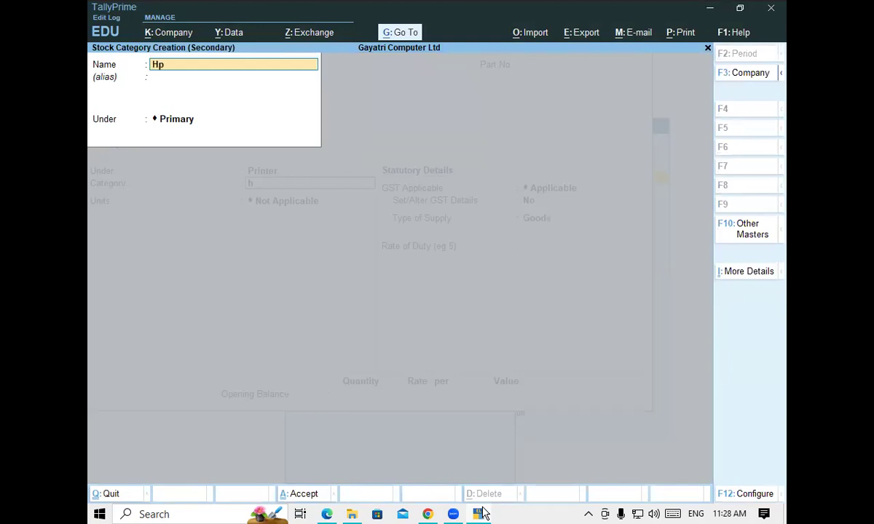
key(Return)
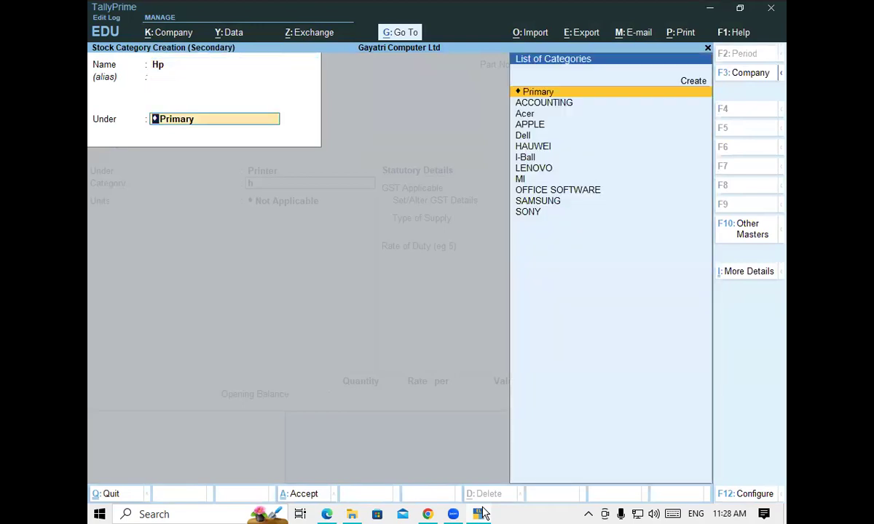
key(Return)
key(Return)
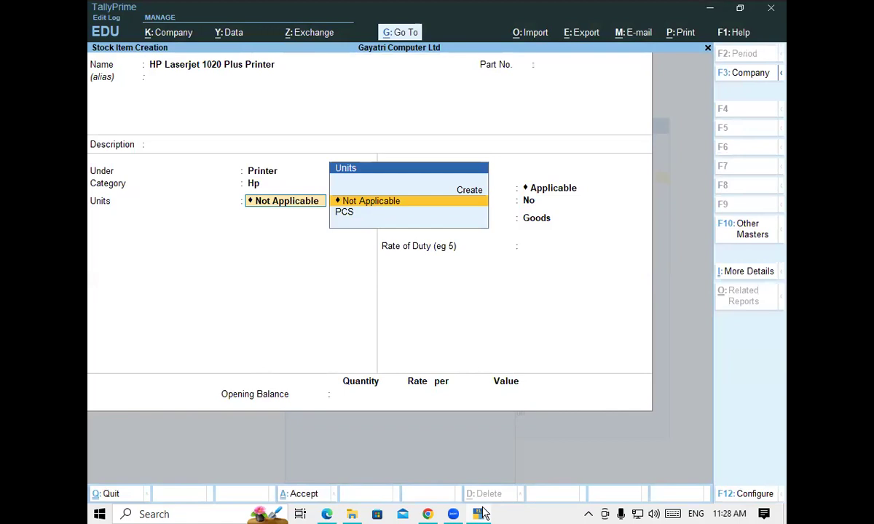
- Set the HP Laserjet printer item's units to PCS, keep its default statutory details and save it
key(Down)
key(Return)
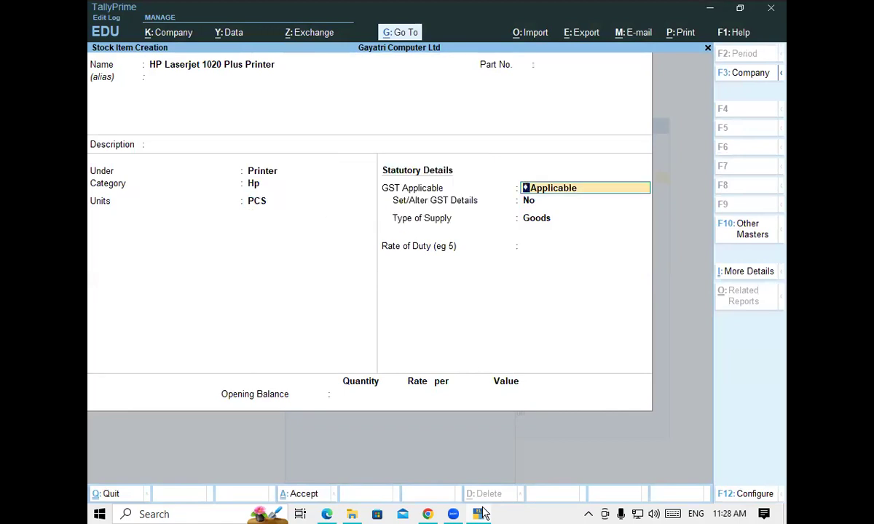
key(Return)
key(Return)
key(Return)
key(Return)
key(Return)
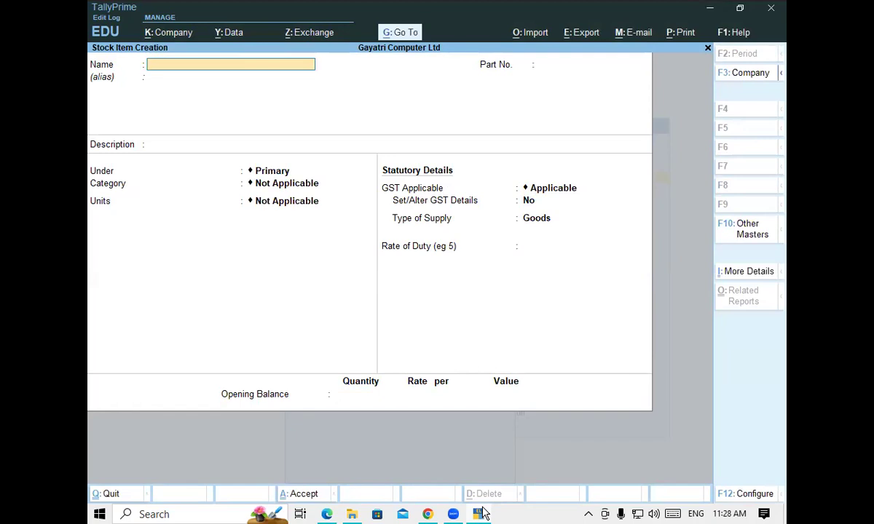
- Copy "Cano Scan Lide 100" from the PDF in Edge and, in TallyPrime, name the new stock item with it plus "Scanner"
key(alt+Tab)
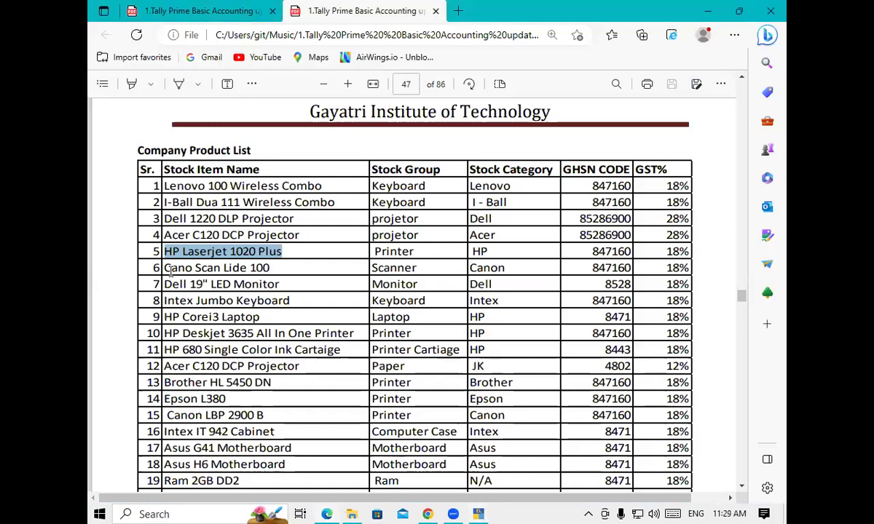
drag(166, 268, 265, 284)
key(ctrl+c)
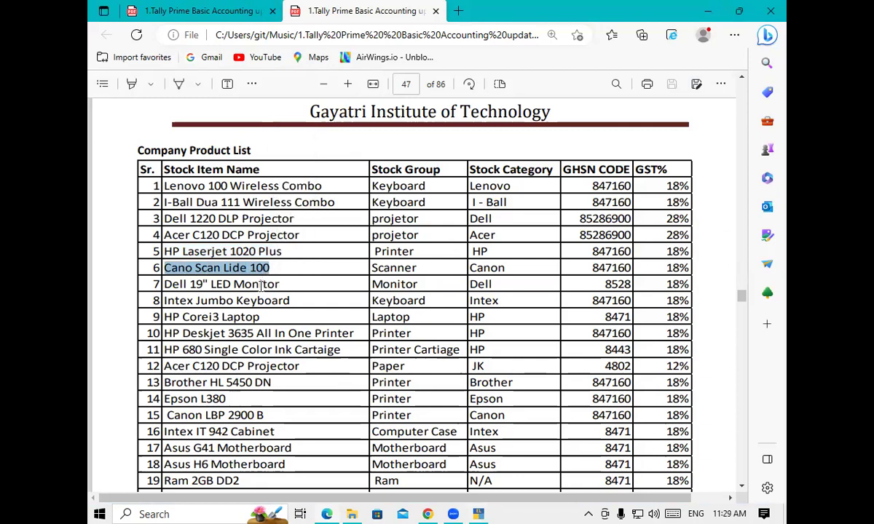
click(480, 514)
key(ctrl+v)
text(Scanner)
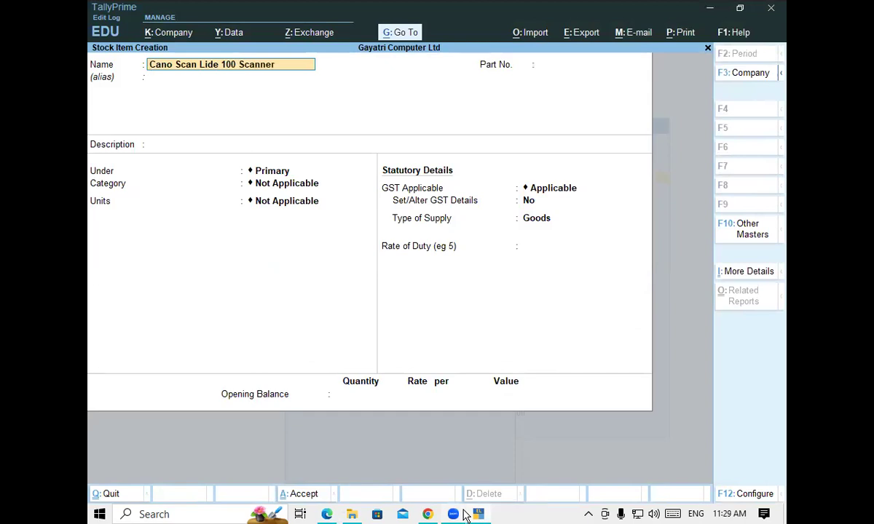
- Start a new stock group named "Scanner" under Primary, without adding item quantities, and open its GST details
key(Return)
key(Return)
key(Return)
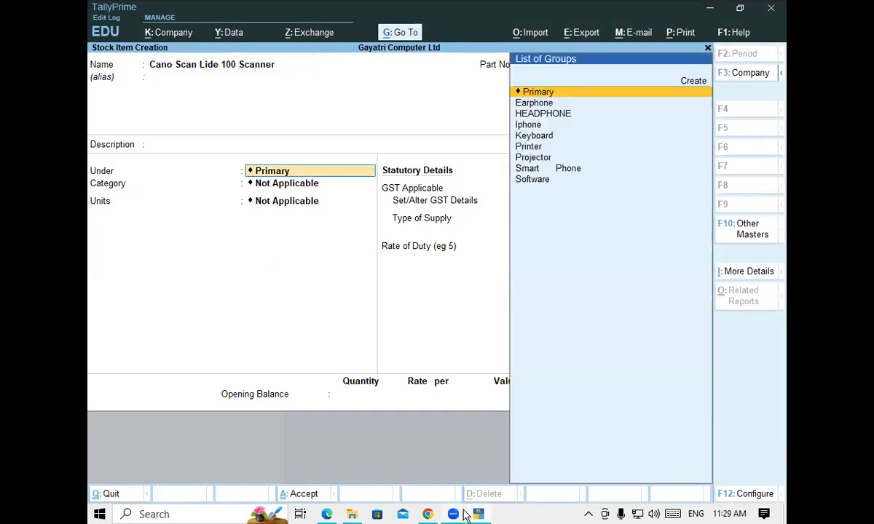
key(alt+c)
text(Scanner)
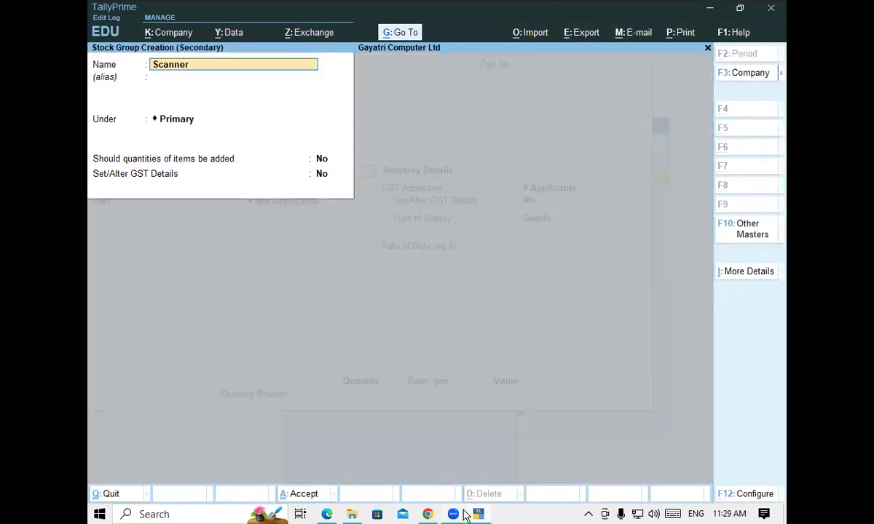
key(Return)
key(Return)
key(Return)
key(y)
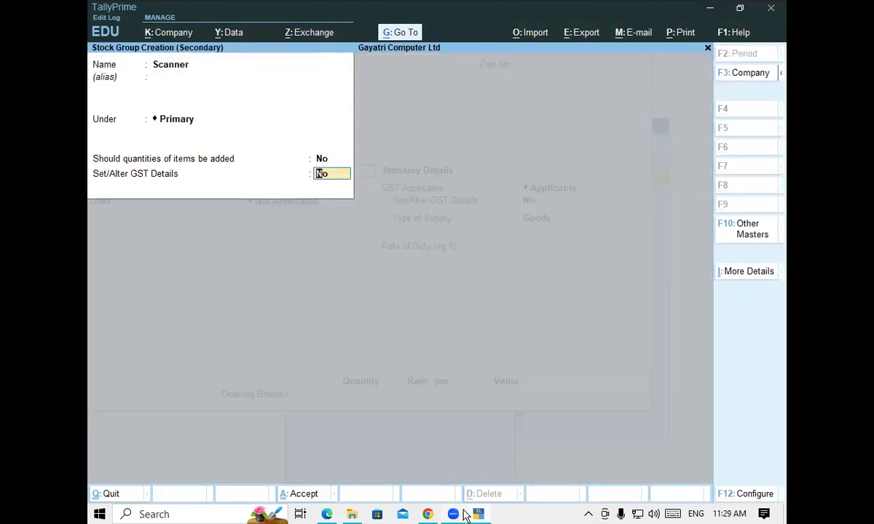
key(Return)
key(Return)
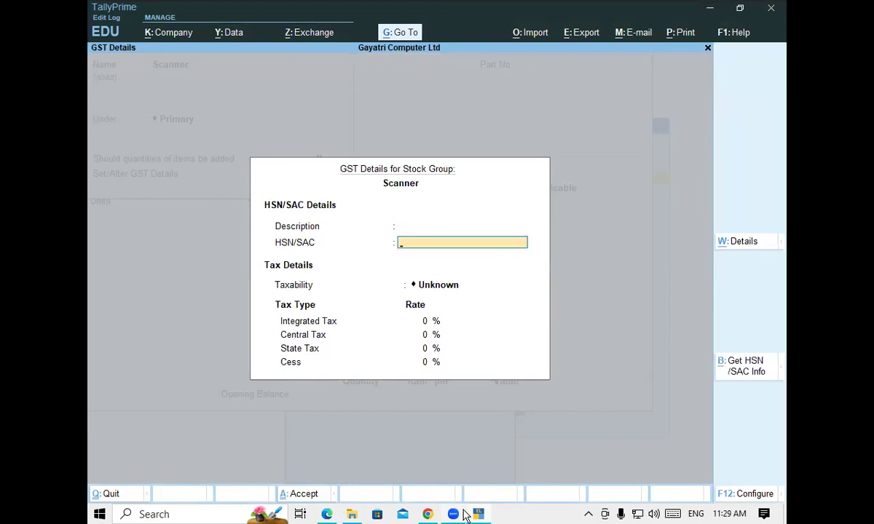
- Enter HSN/SAC 847160 for the Scanner group and set its taxability to Taxable
text(847160)
key(Return)
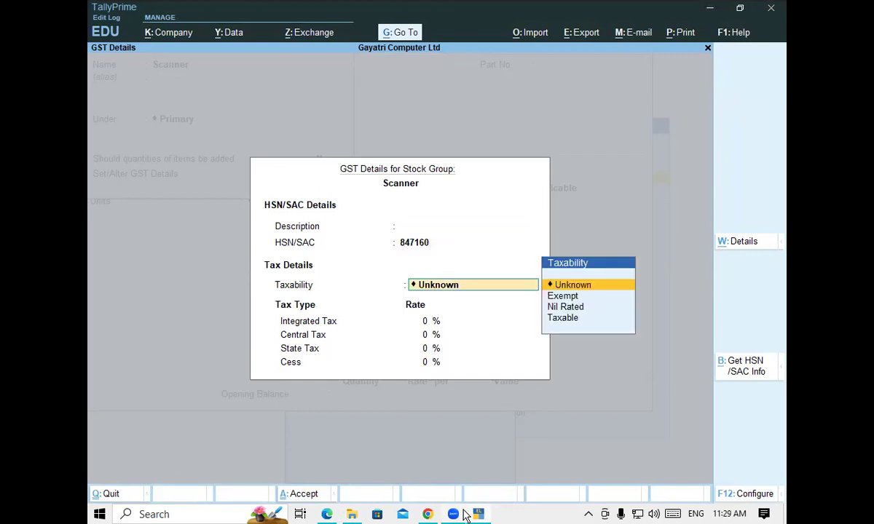
key(Down)
key(Down)
key(Down)
key(Return)
- Set the Scanner group's integrated tax rate to 18%, accept the remaining tax rates and save the stock group
text(18)
key(Return)
key(Return)
key(Return)
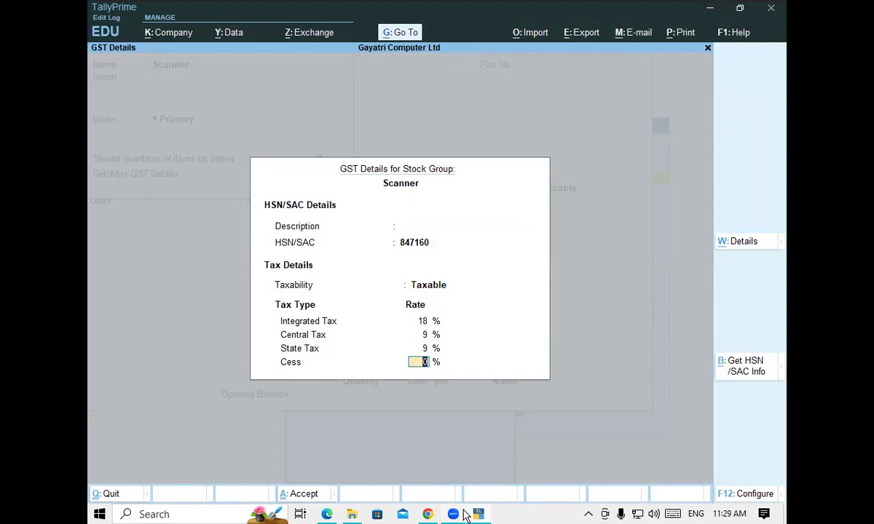
key(Return)
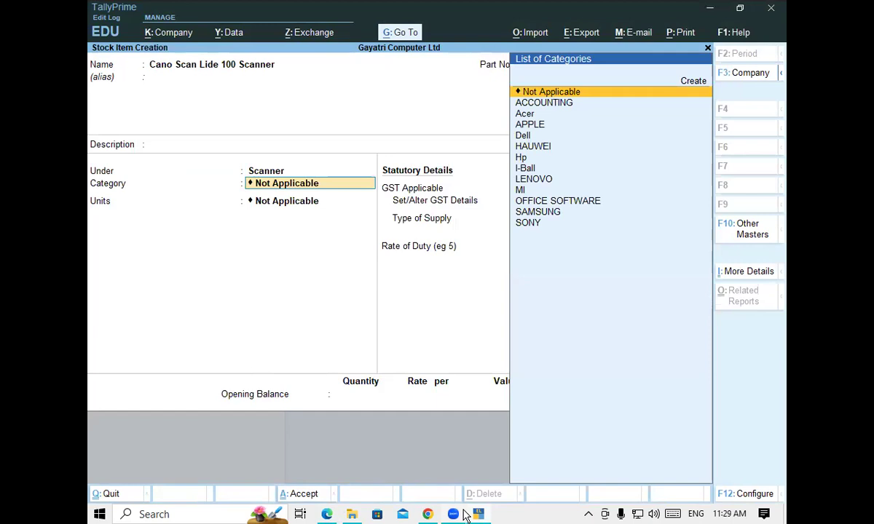
- Create a stock category named "Canon" under Primary and assign it to the scanner item
key(alt+c)
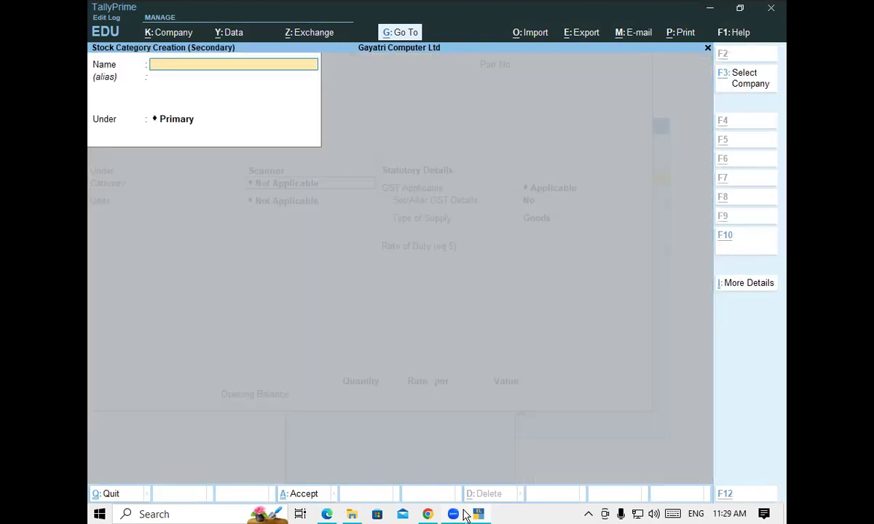
text(Canon)
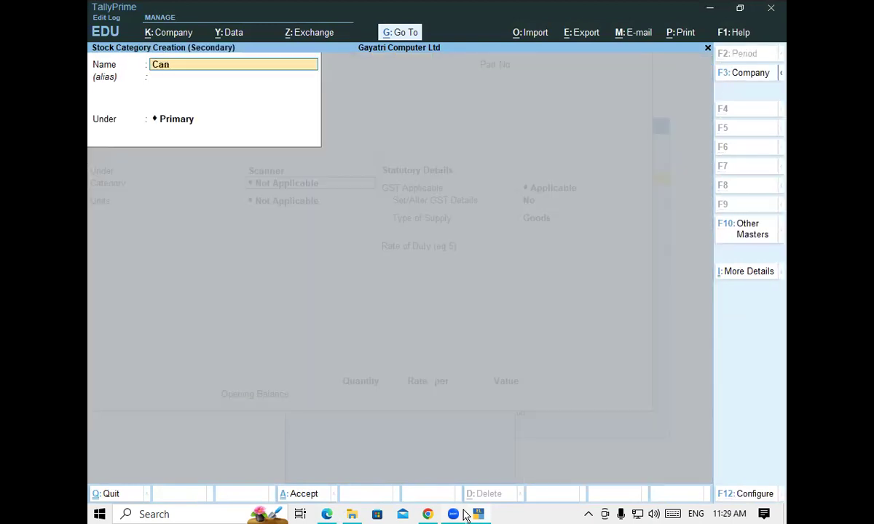
key(Return)
key(Return)
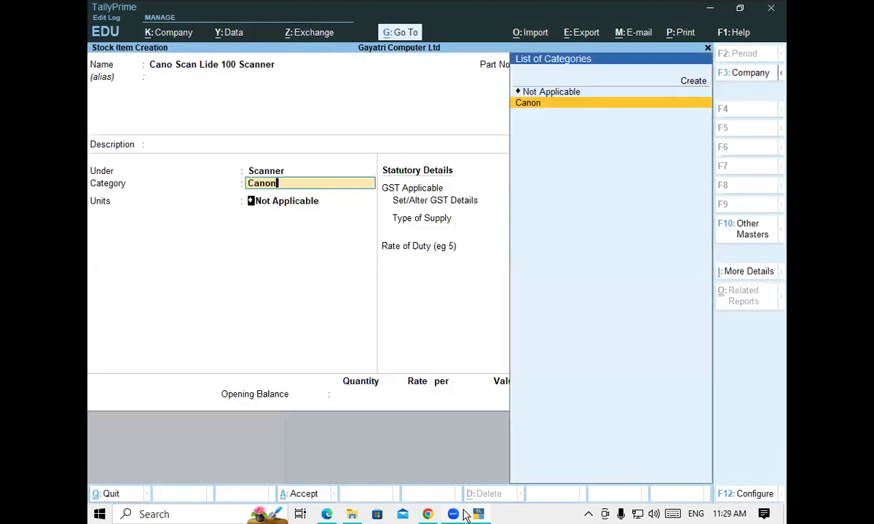
key(Return)
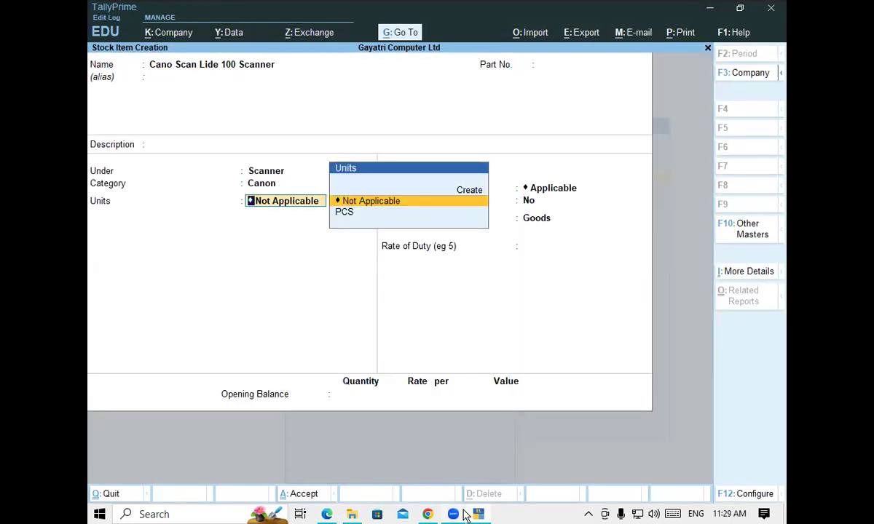
- Set the scanner item's units to PCS and save it with the default statutory details
key(Down)
key(Return)
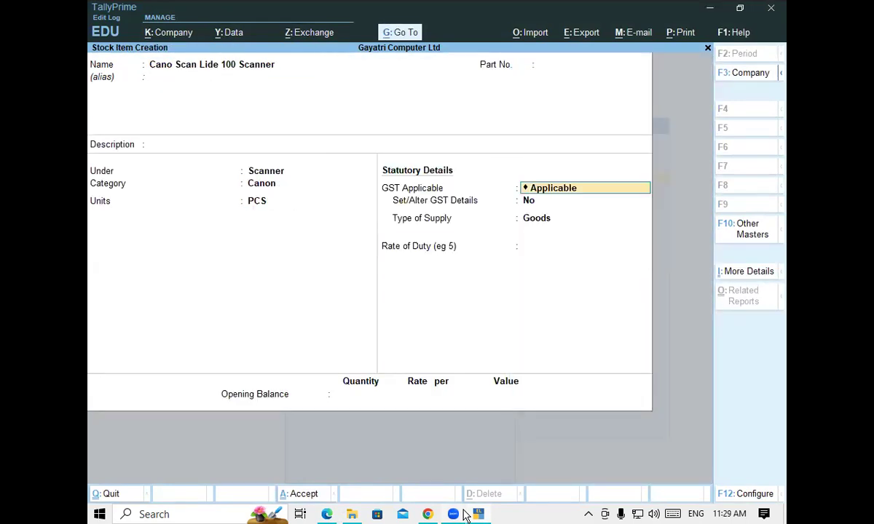
key(ctrl+a)
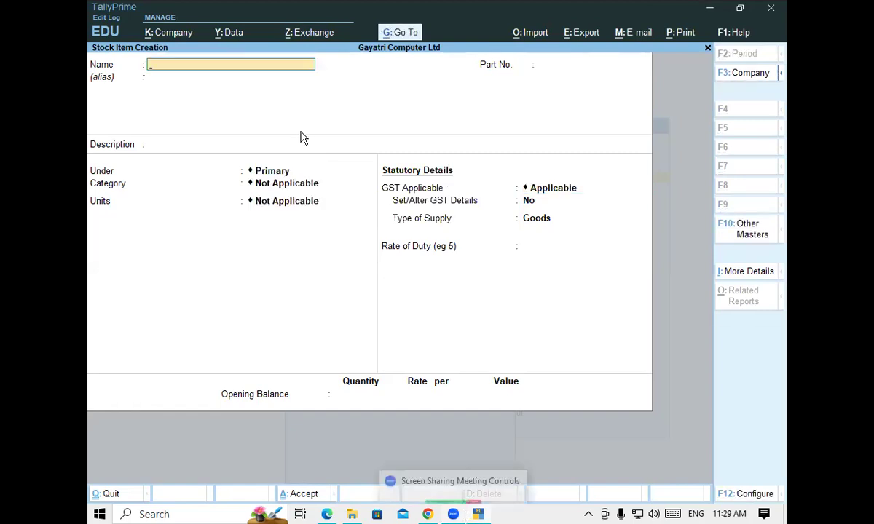
- Copy "Dell 19" LED Monitor" from the product list PDF in Edge and, in TallyPrime, use it to name the new stock item
click(327, 514)
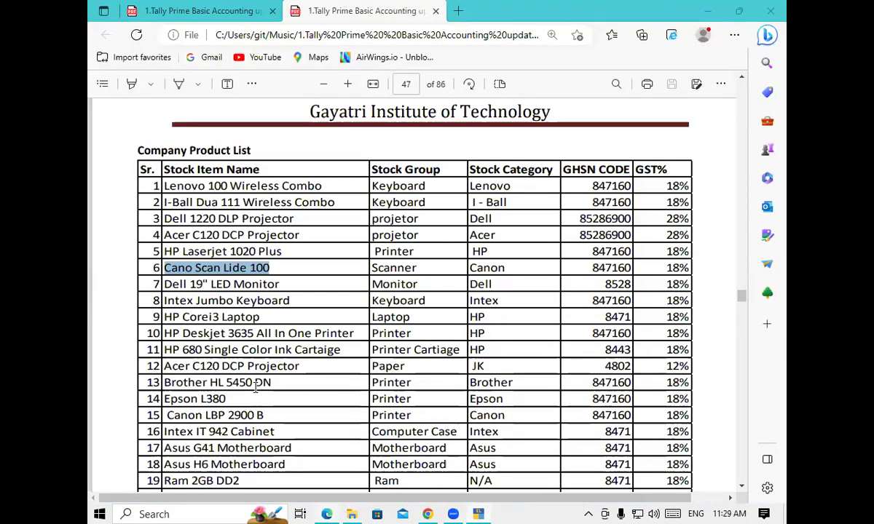
scroll(255, 389, down, 3)
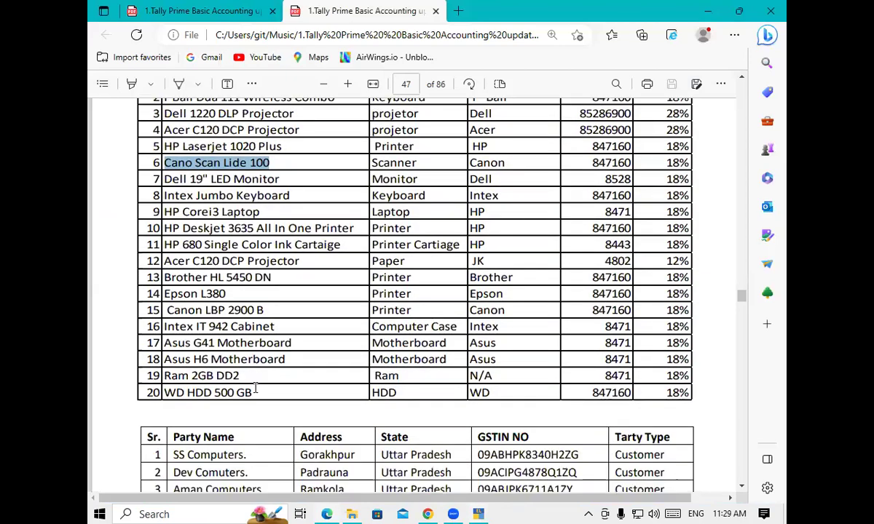
scroll(255, 390, up, 2)
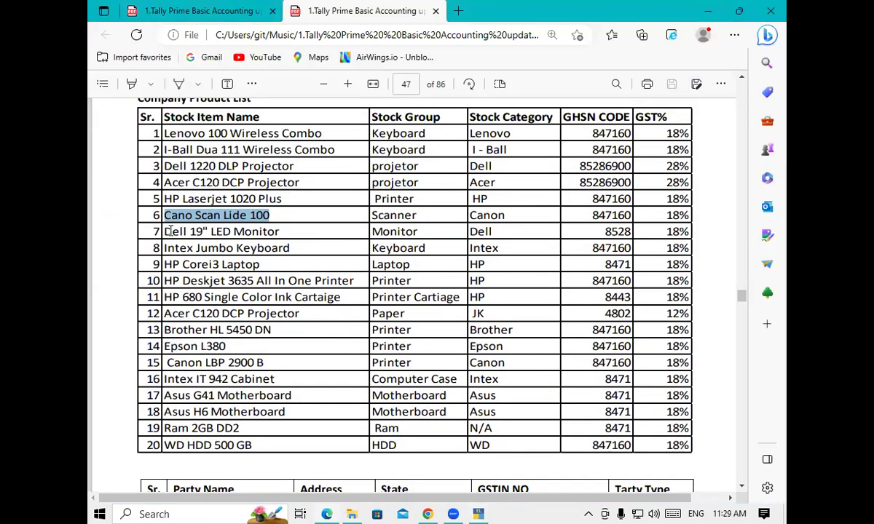
drag(165, 233, 279, 233)
key(ctrl+c)
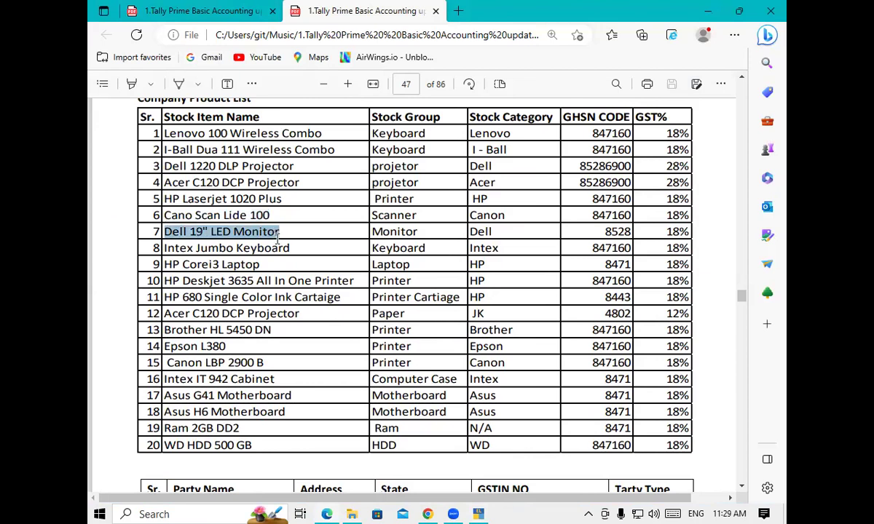
click(479, 514)
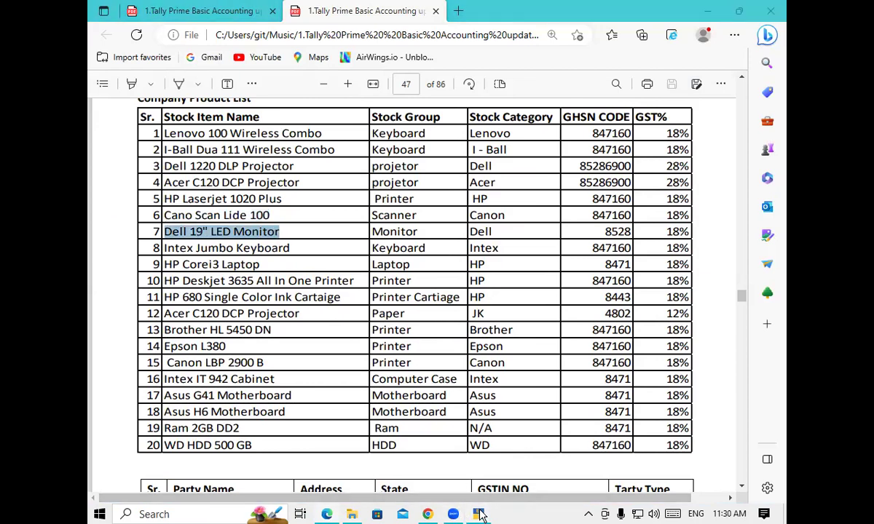
key(ctrl+v)
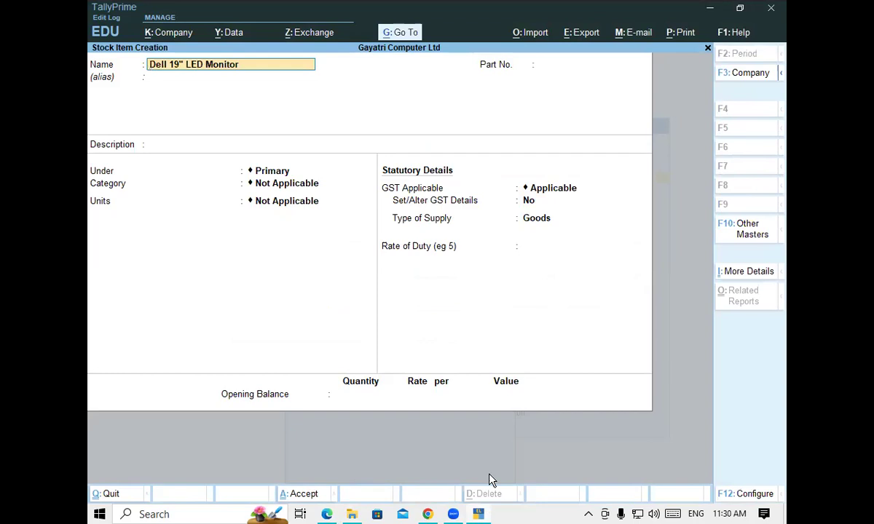
- Create a stock group named "Monitor" under Primary for the Dell monitor item and choose to set its GST details
key(Return)
key(Return)
key(Return)
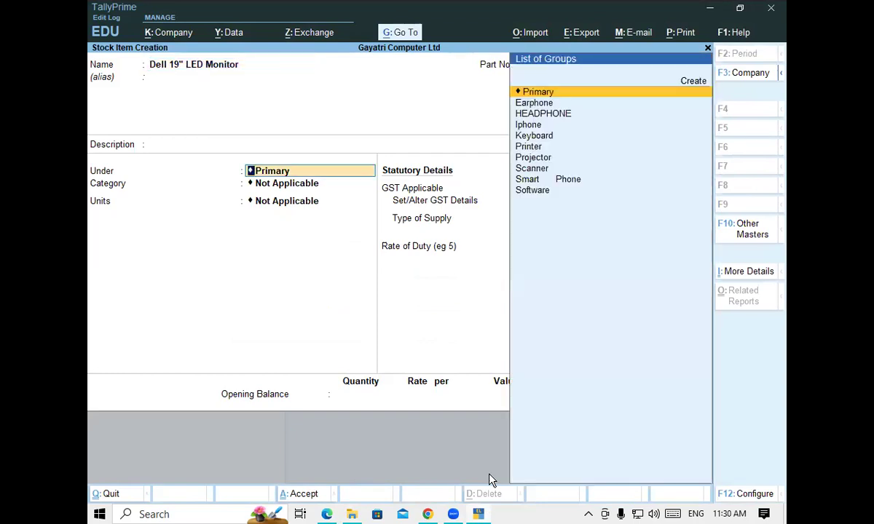
text(m)
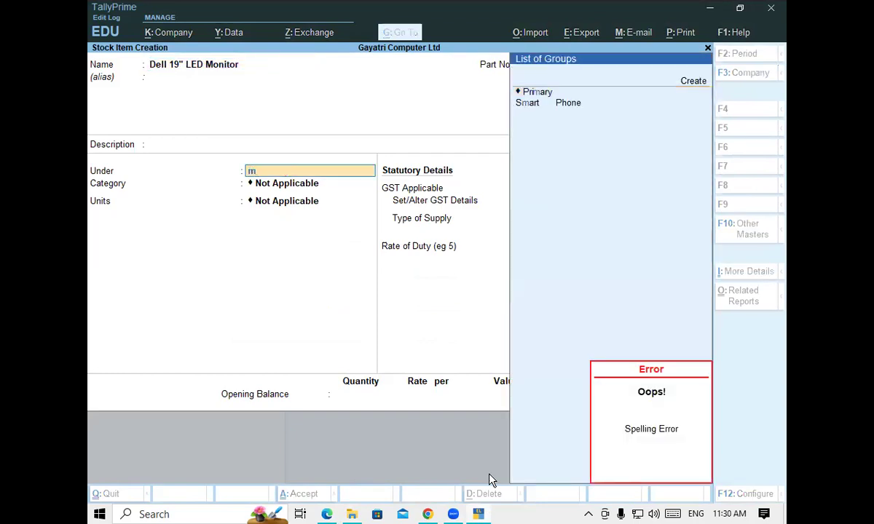
key(alt+c)
text(Monitor)
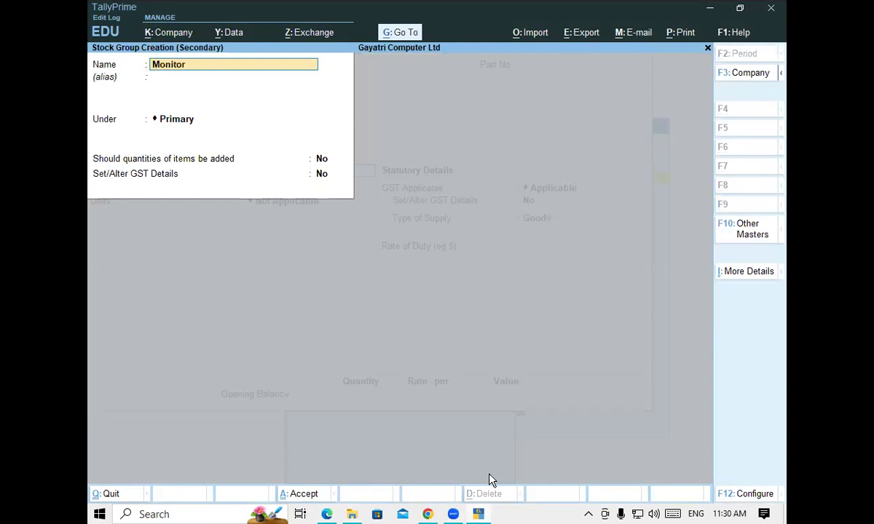
key(Return)
key(Return)
key(Return)
text(y)
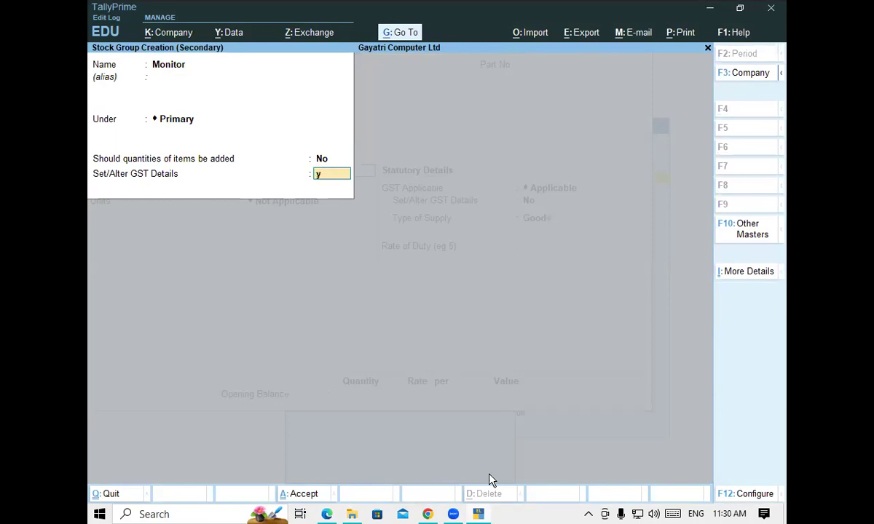
key(Return)
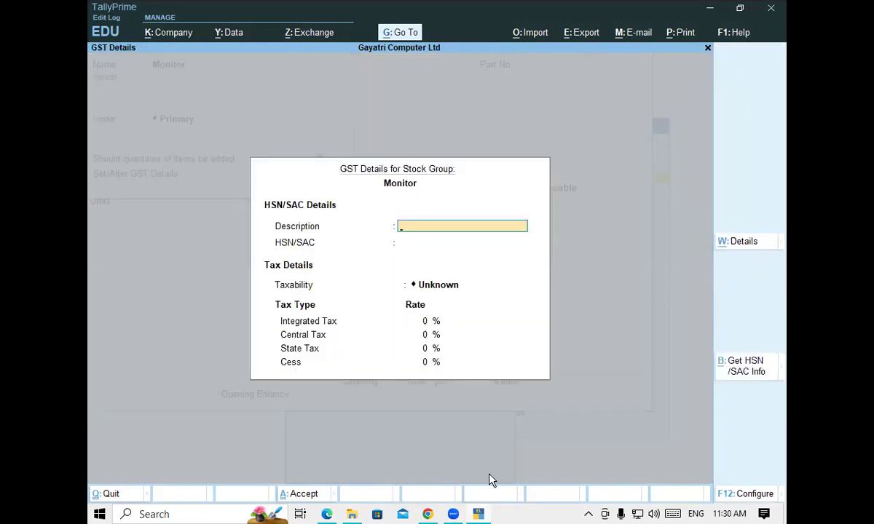
- Enter HSN/SAC code 8528 for the Monitor group and set its taxability to Taxable
key(Return)
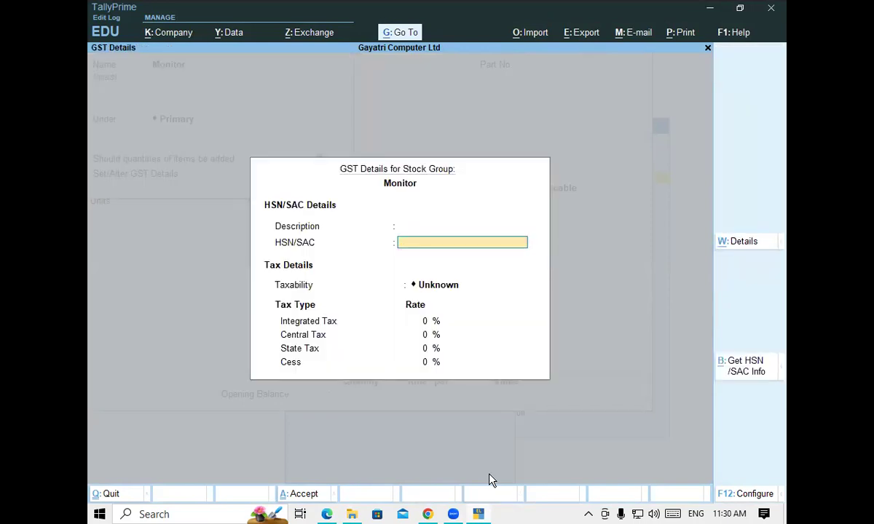
text(8528)
key(Return)
key(Down)
key(Down)
key(Down)
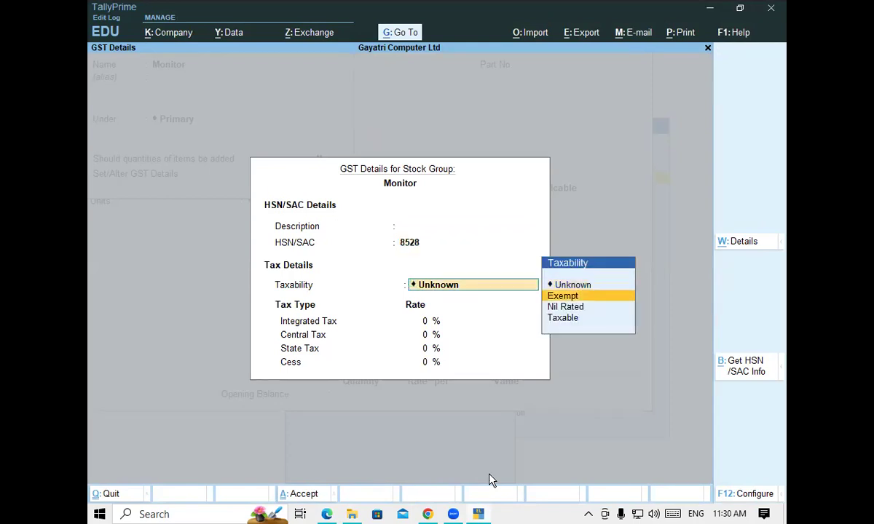
key(Return)
- Set the Monitor group's integrated tax rate to 18%, accept the remaining tax rates and save the stock group
text(18)
key(Return)
key(Return)
key(Return)
key(ctrl+a)
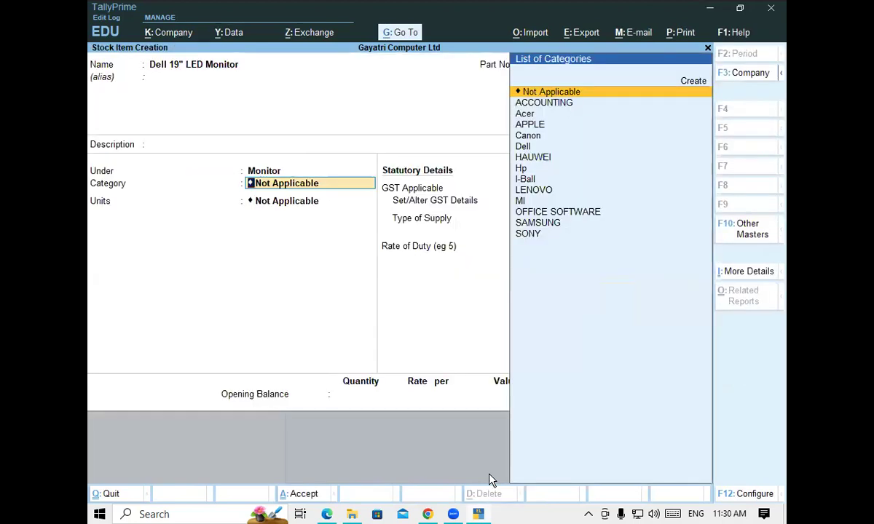
- Assign the Dell category and PCS units to the Dell monitor item and save it with the default statutory details
text(De)
key(Return)
key(Down)
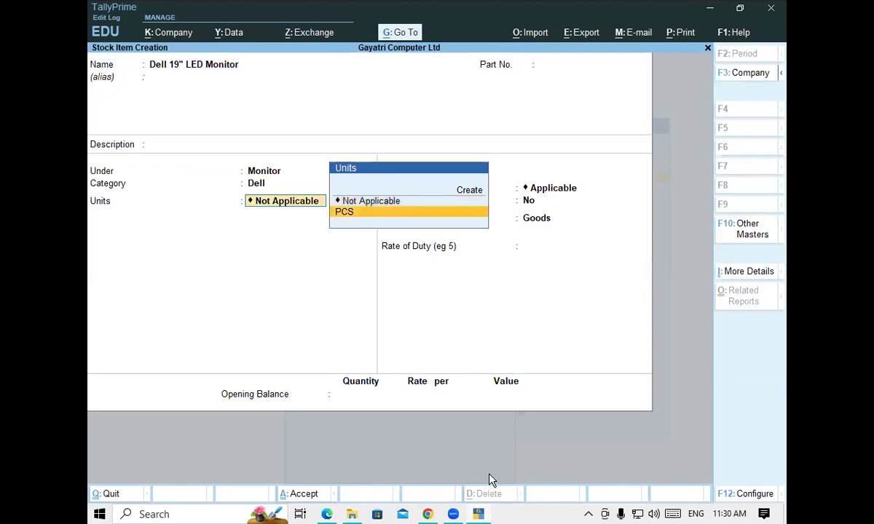
key(Return)
key(ctrl+a)
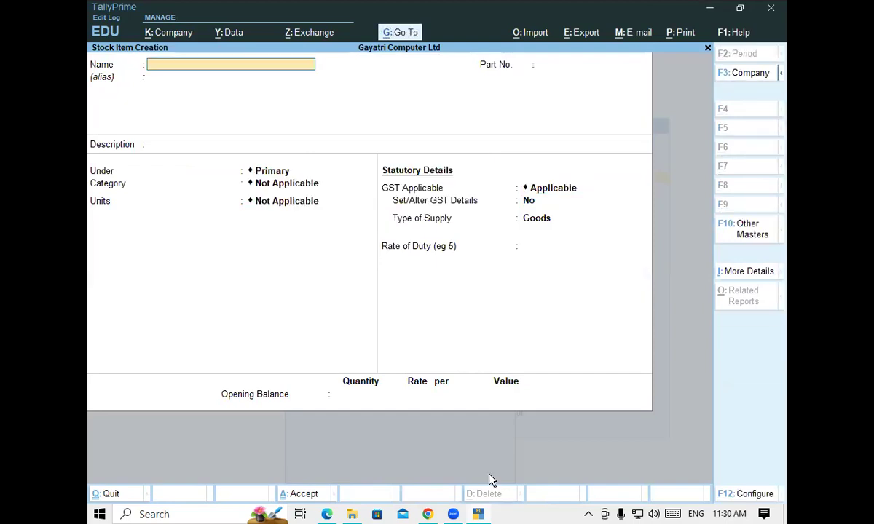
- Copy "Intex Jumbo Keyboard" from the product list PDF in Edge and, in TallyPrime, use it to name the new stock item
key(alt+Tab)
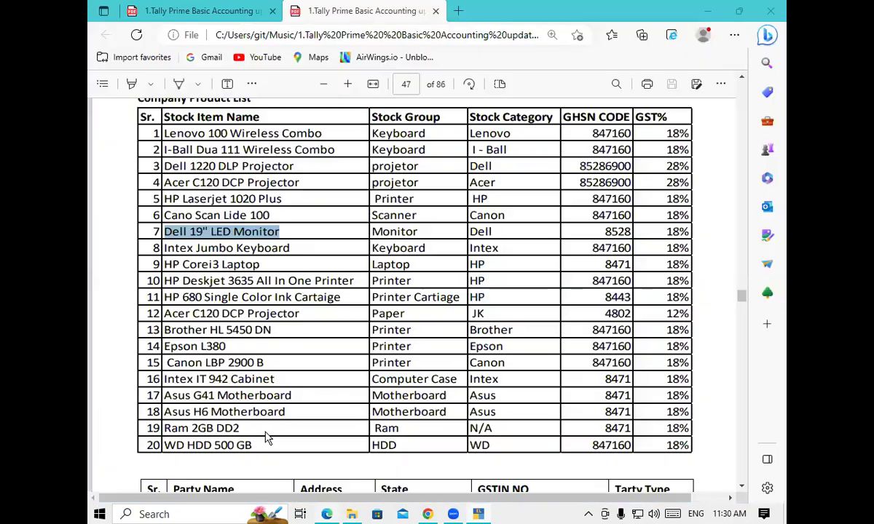
drag(165, 248, 300, 253)
key(ctrl+c)
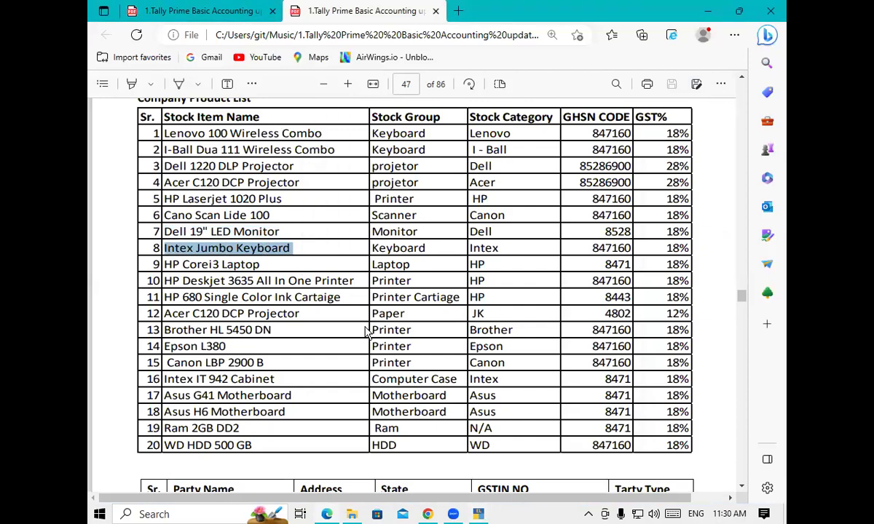
click(483, 514)
key(ctrl+alt+v)
- Place the Intex Jumbo Keyboard item under the Keyboard stock group, leaving the alias and description blank
key(Return)
key(Return)
key(Return)
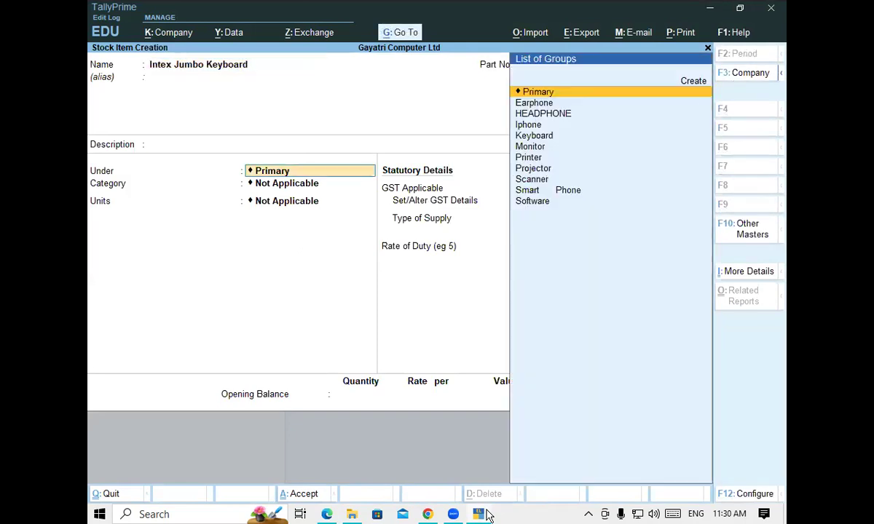
text(Key)
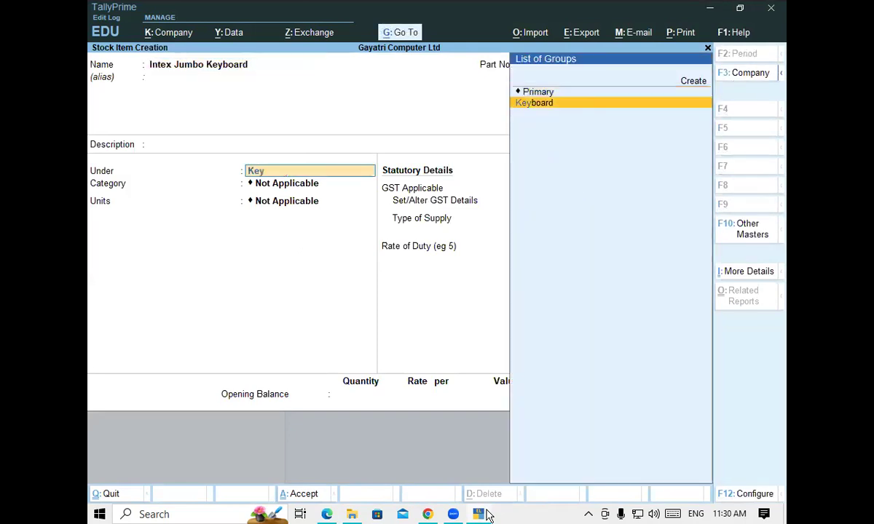
key(Return)
- Create a stock category named "Intex" under Primary, assign it to the keyboard item and save the item with PCS units
key(Return)
key(BackSpace)
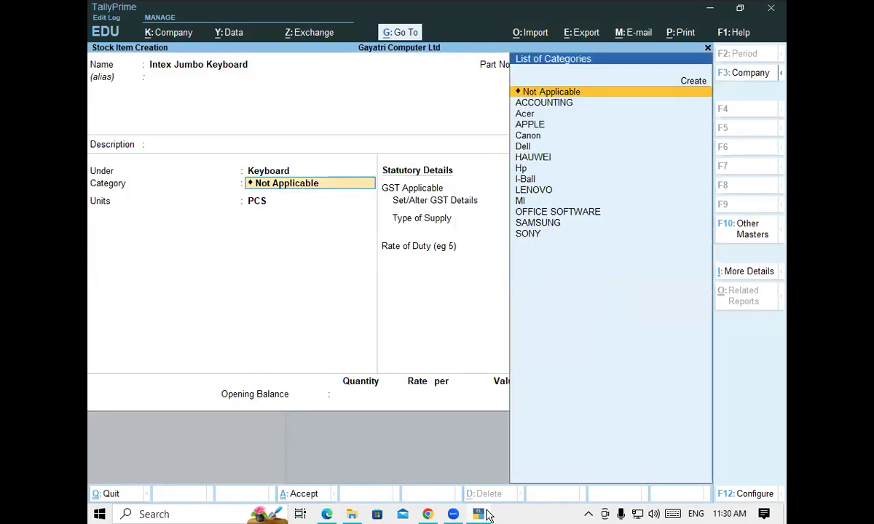
key(alt+c)
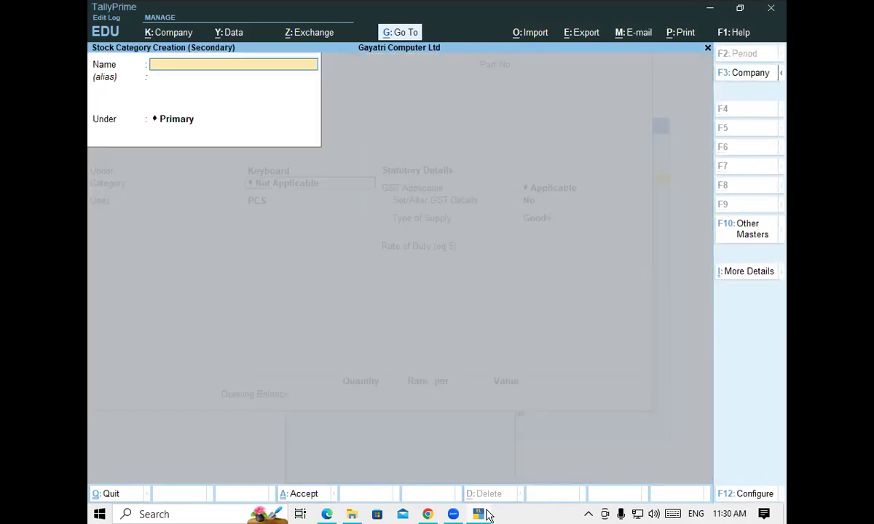
text(Intex)
key(Return)
key(Return)
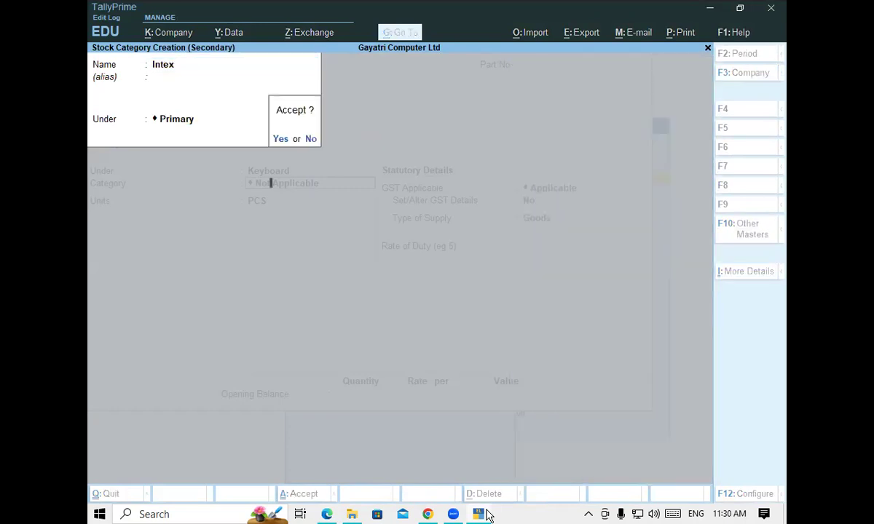
key(Return)
key(Return)
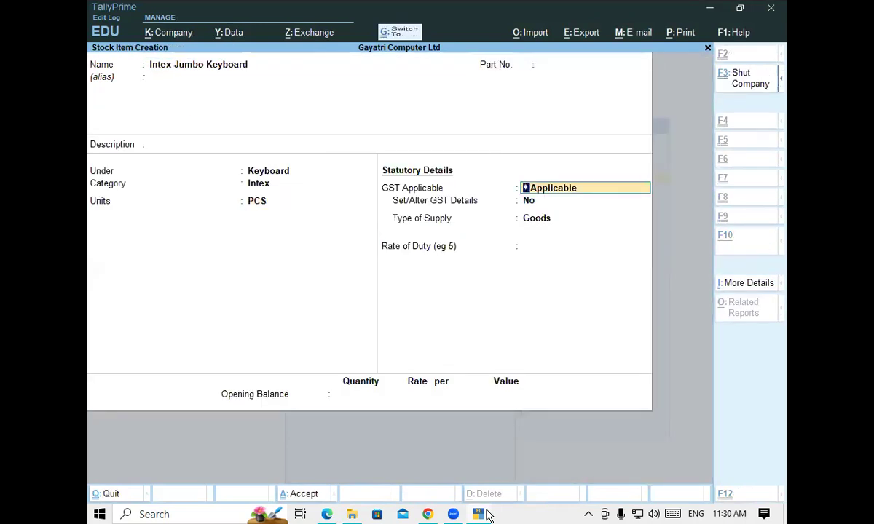
key(ctrl+a)
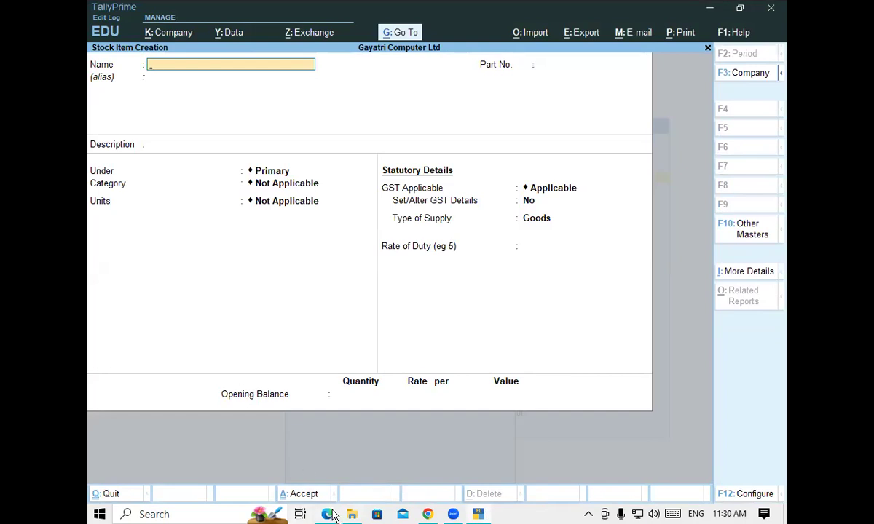
- Copy "HP Corei3 Laptop" from the product list PDF in Edge and, in TallyPrime, use it to name the new stock item
click(327, 514)
drag(164, 265, 259, 268)
key(ctrl+c)
click(477, 515)
key(ctrl+v)
key(Return)
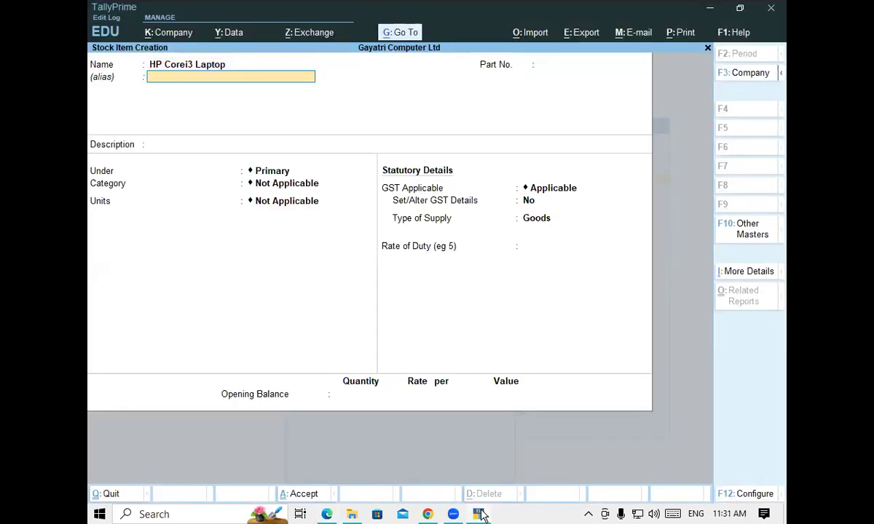
- Create a stock group named "Laptop" under Primary for the HP laptop item and choose to set its GST details
key(Return)
key(Return)
text(primx)
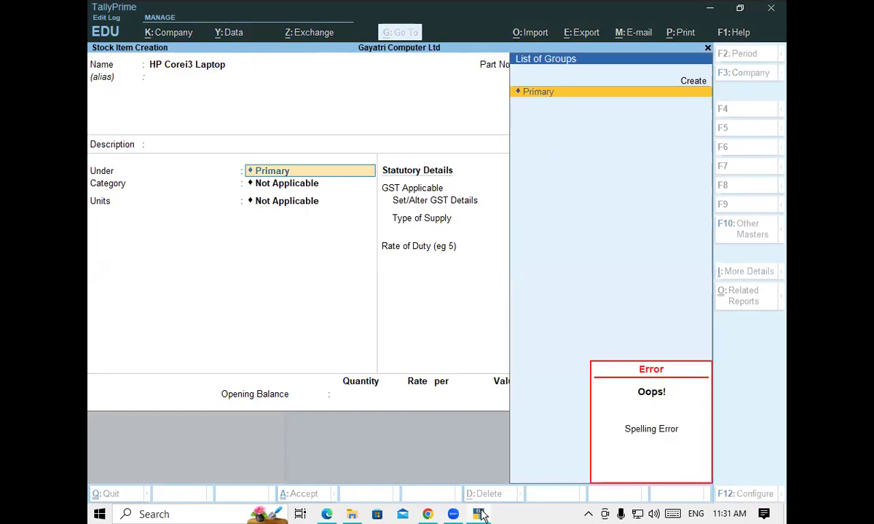
key(alt+c)
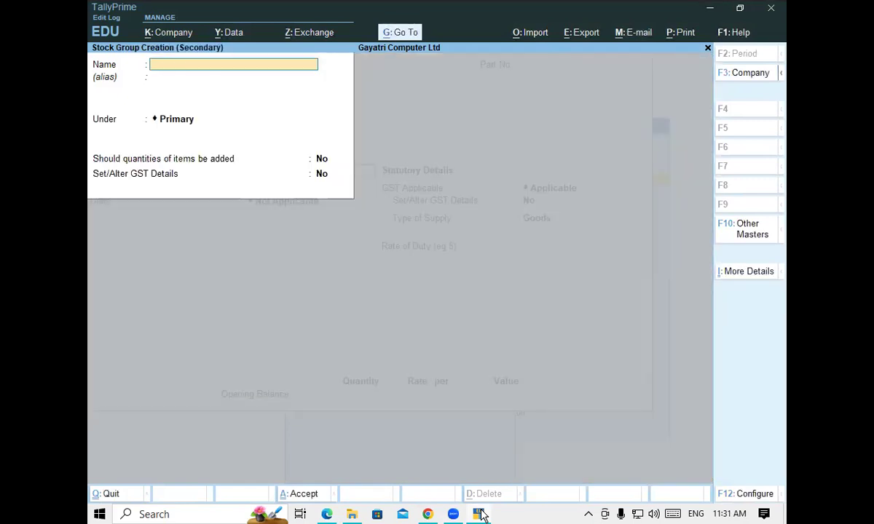
text(Laptop)
key(Return)
key(Return)
key(Return)
text(y)
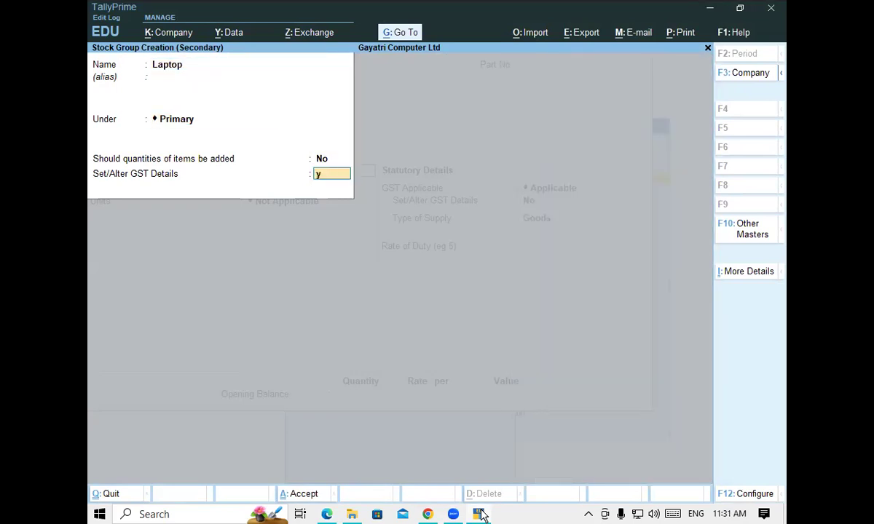
key(Return)
key(Return)
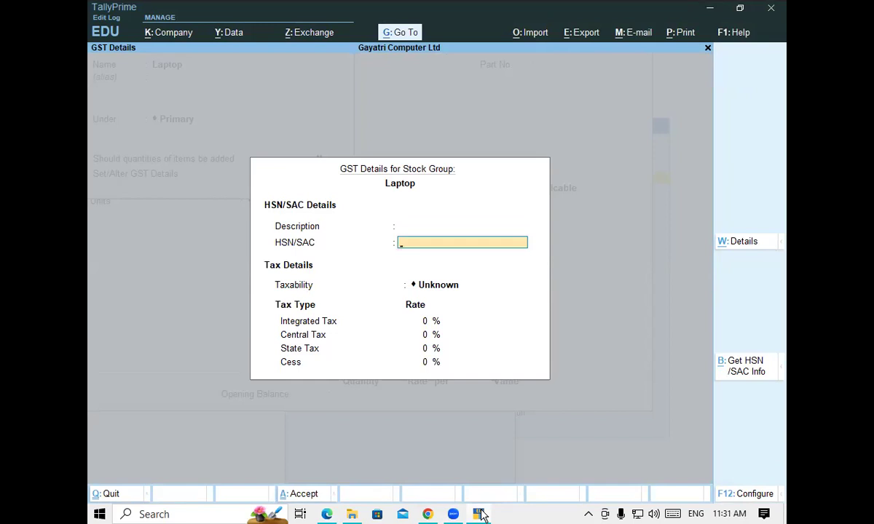
- Enter HSN/SAC code 8471 for the Laptop group and set its taxability to Taxable
text(8471)
key(Return)
key(Down)
key(Down)
key(Down)
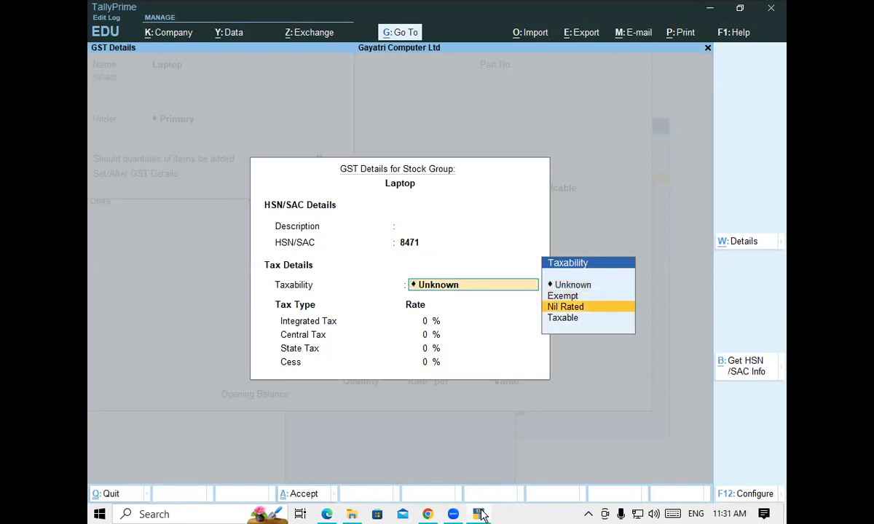
key(BackSpace)
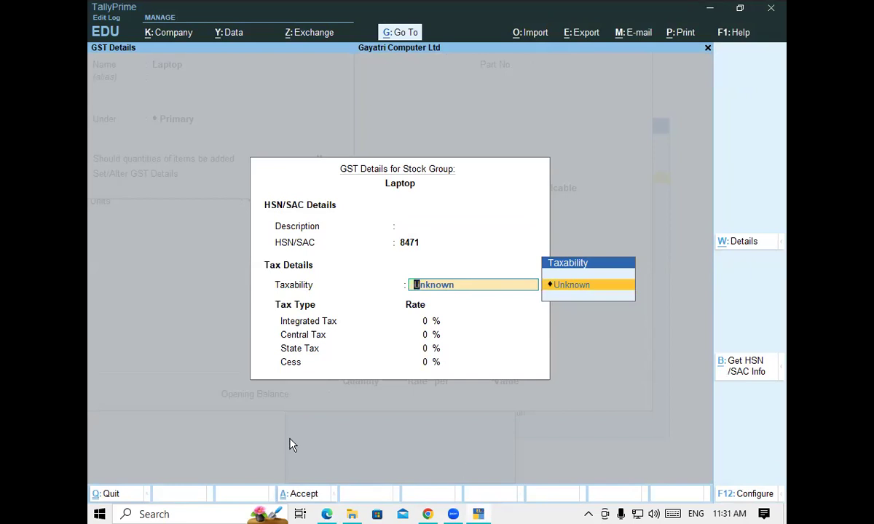
click(413, 245)
key(Return)
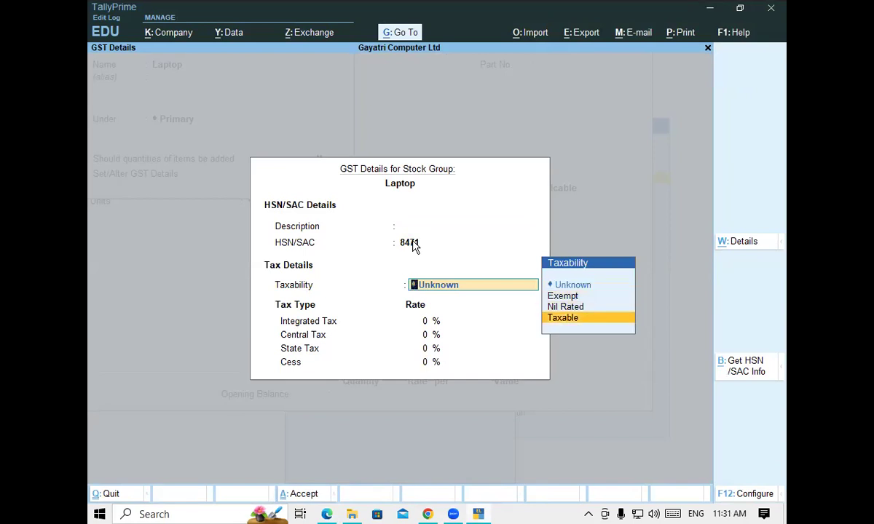
key(Return)
- Set the Laptop group's integrated tax rate to 18%, accept the remaining tax rates and save the stock group
text(18)
key(Return)
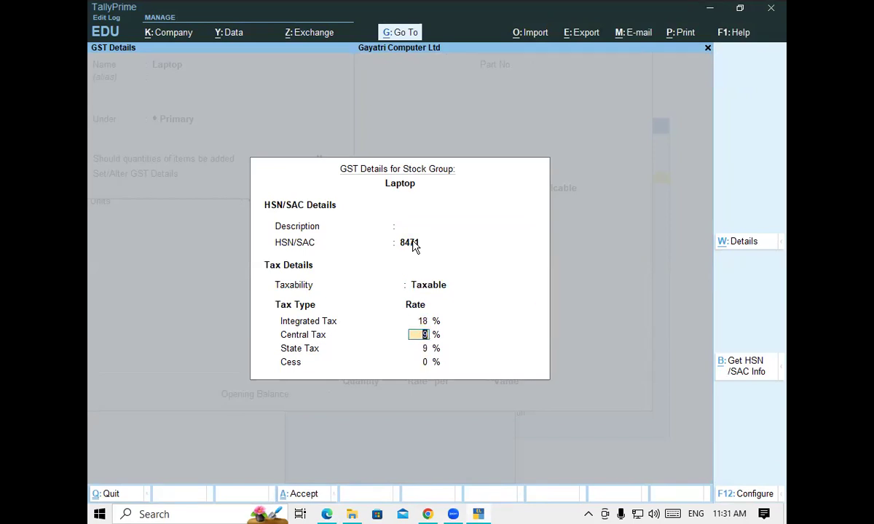
key(ctrl+a)
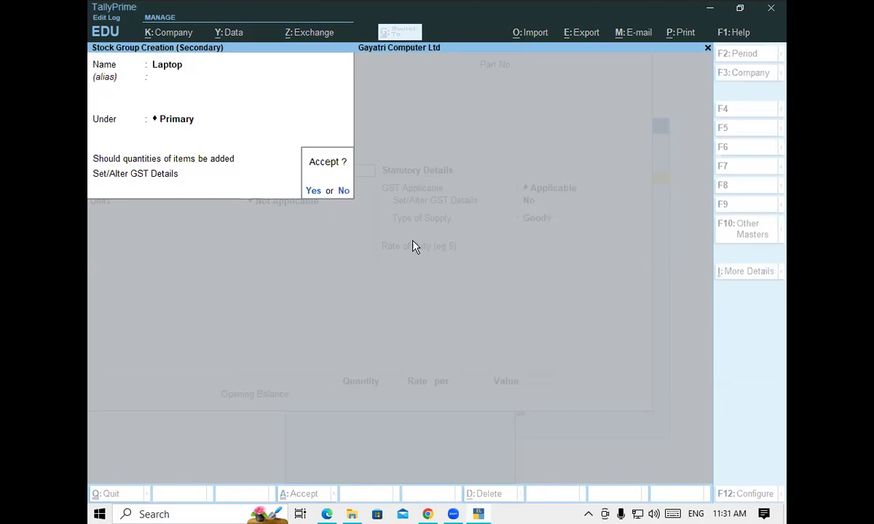
key(Return)
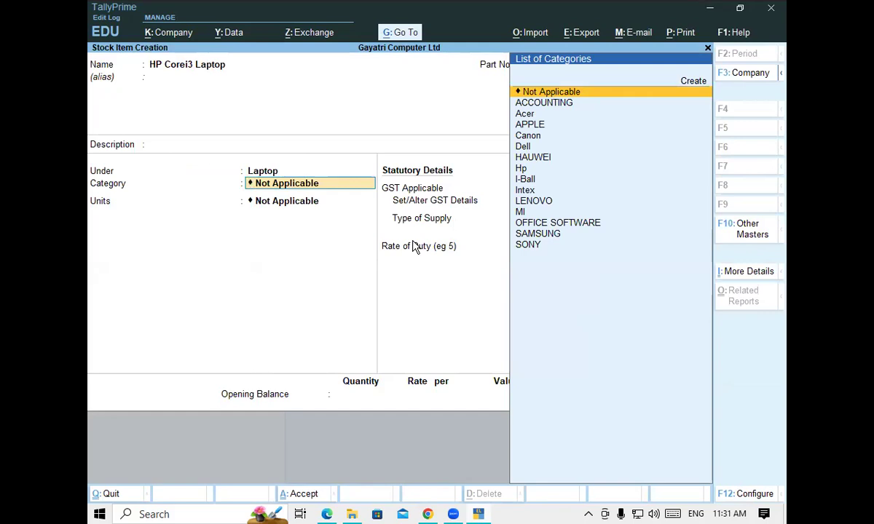
- Assign the Hp category and PCS units to the laptop item and save it with the default statutory details
text(Hp)
key(Return)
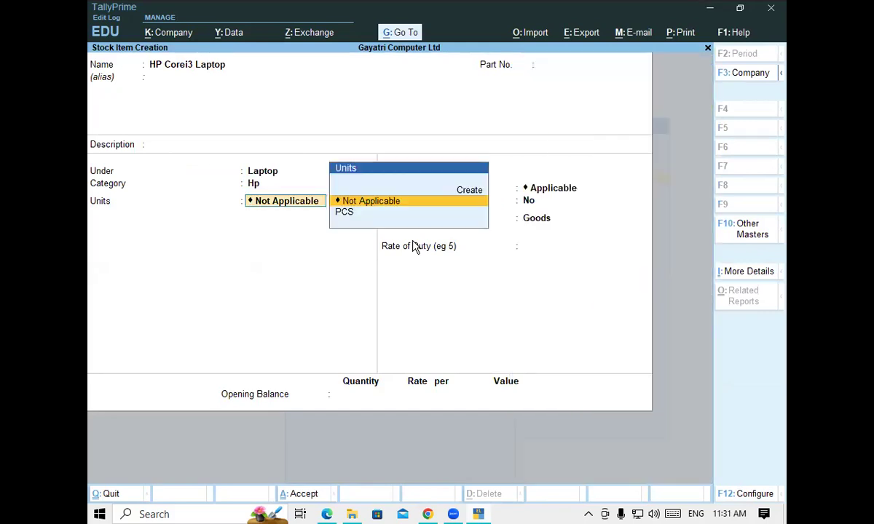
key(Down)
key(Return)
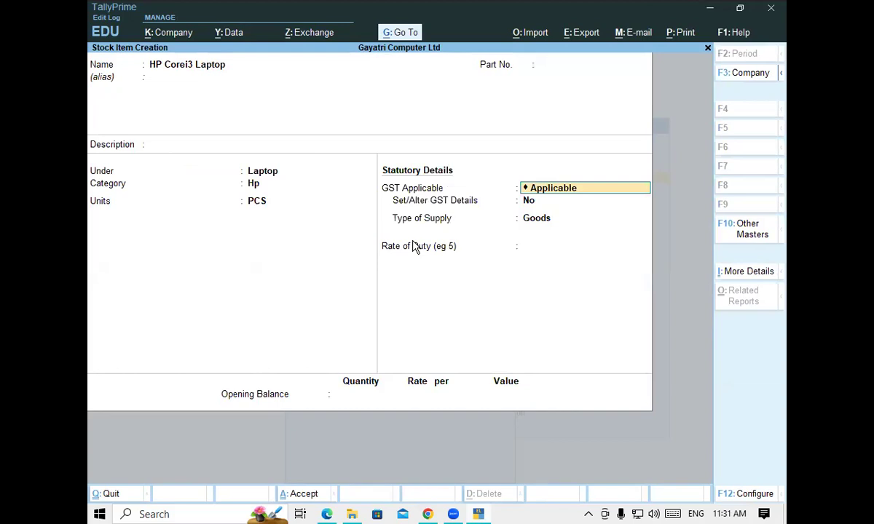
key(Return)
key(Return)
key(ctrl+a)
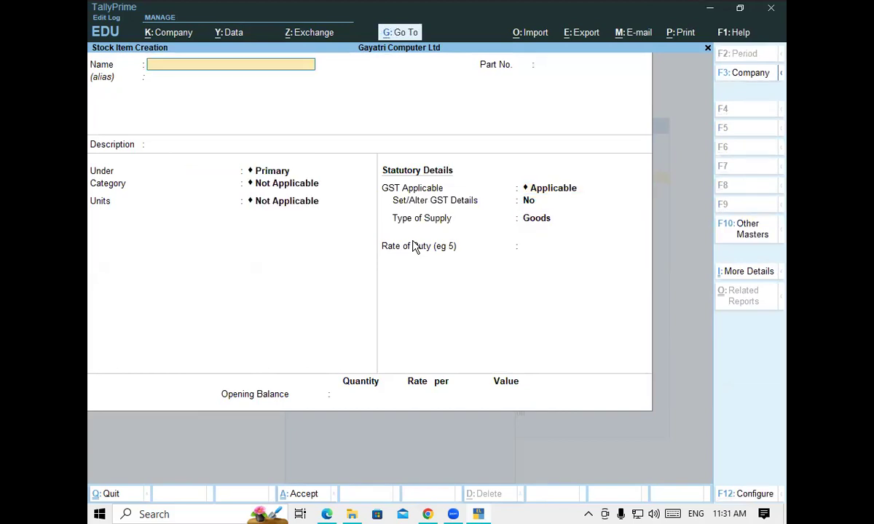
- Copy "HP Deskjet 3635 All In One Printer" from the PDF product list and enter it as the new stock item's name in TallyPrime
key(alt+Tab)
scroll(174, 244, down, 2)
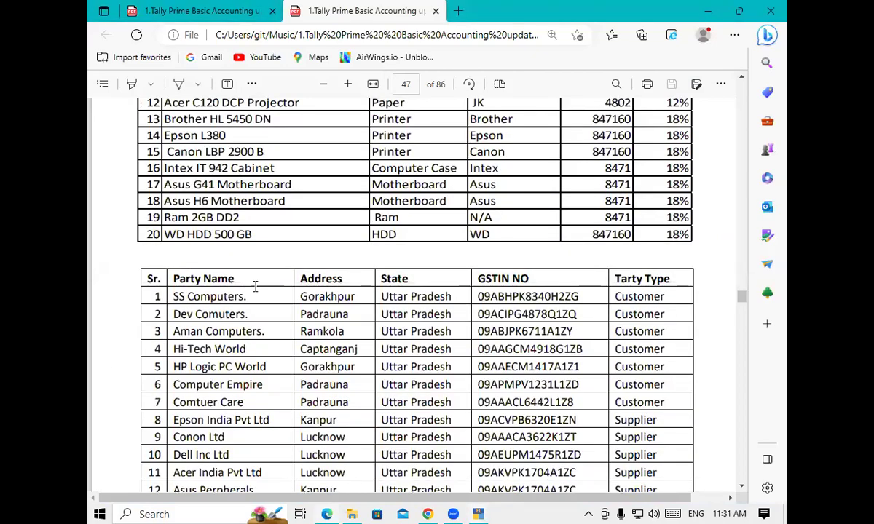
scroll(306, 288, down, 3)
scroll(318, 292, up, 5)
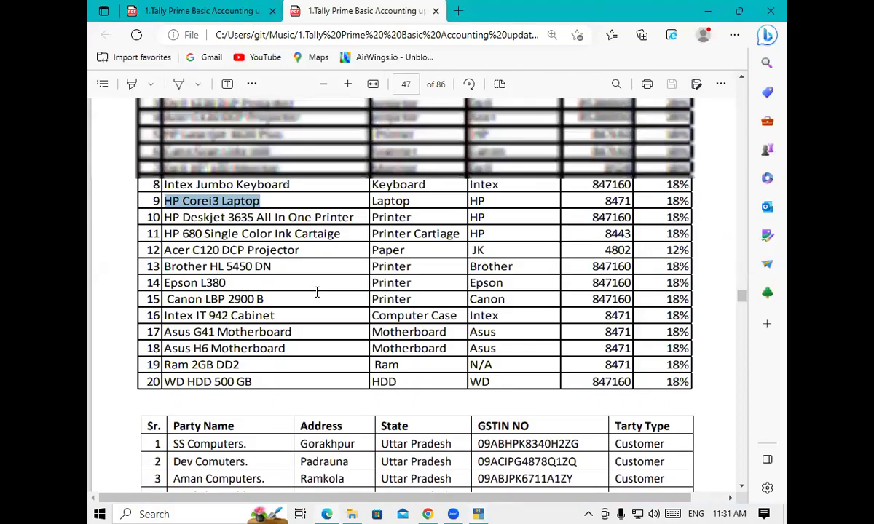
scroll(316, 293, up, 1)
scroll(316, 293, down, 1)
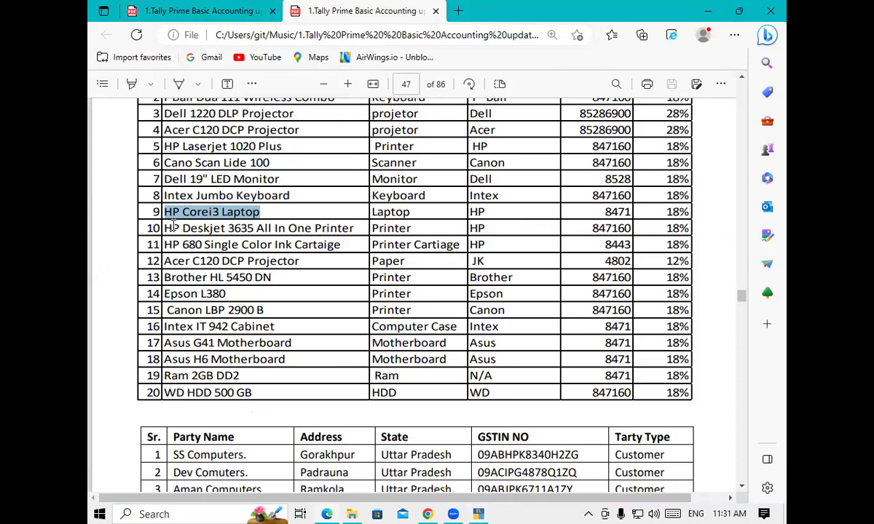
drag(165, 228, 353, 232)
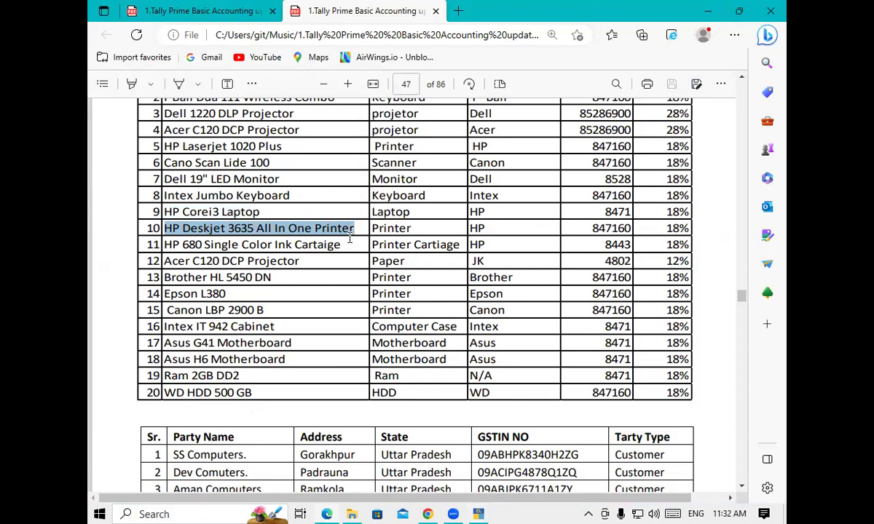
click(478, 514)
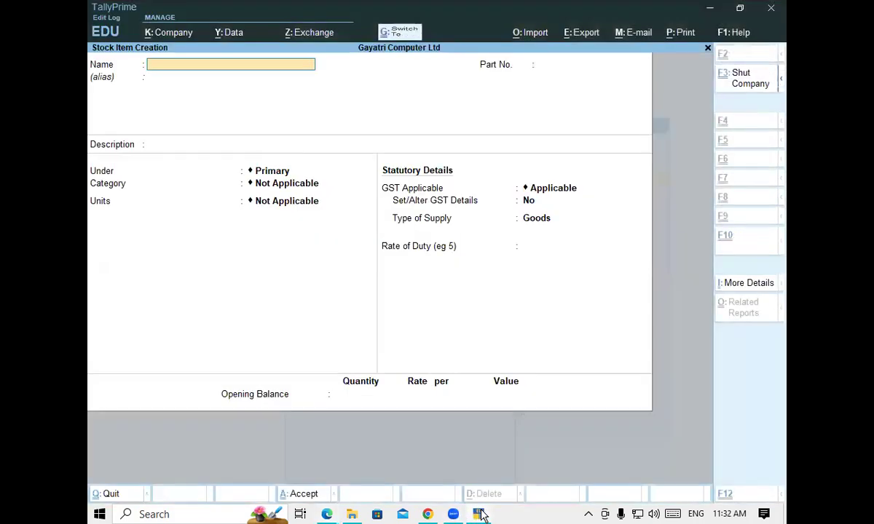
key(ctrl+alt+v)
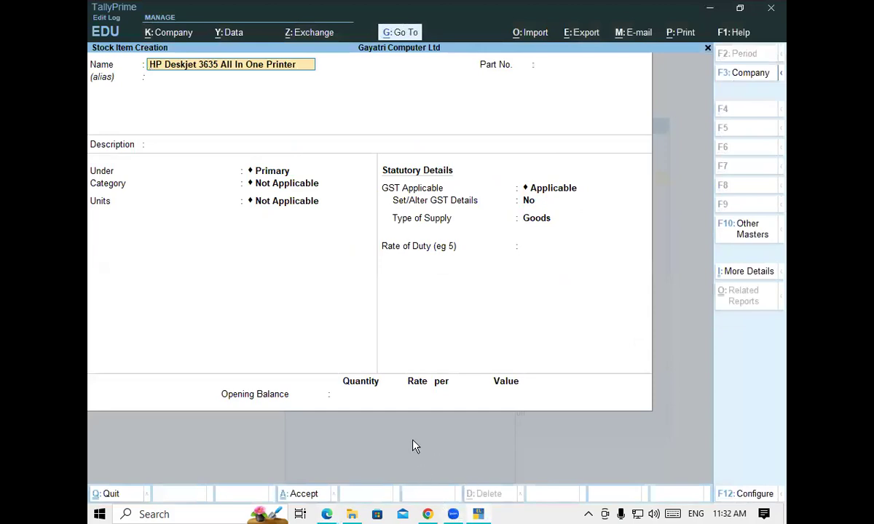
- Assign the Deskjet item to the Printer group, Hp category and PCS units, and save it with the default statutory details
key(Return)
key(Return)
key(Return)
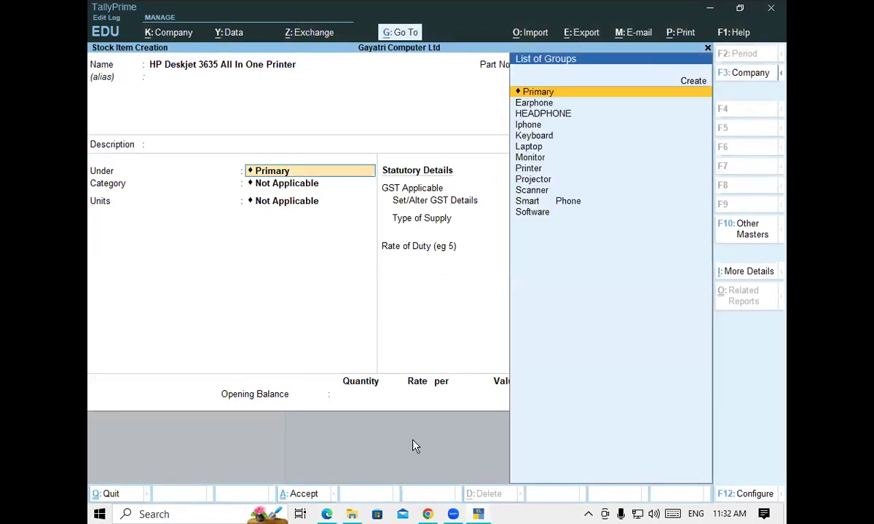
text(Pr)
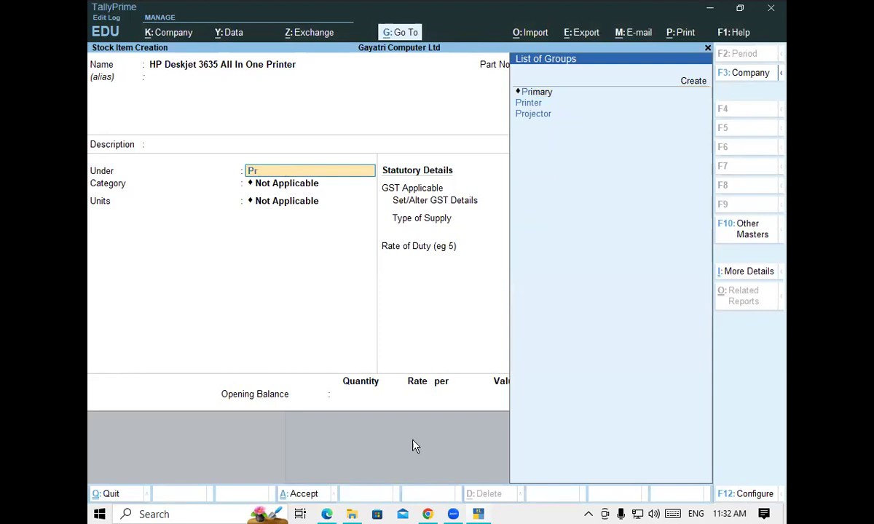
key(Down)
key(Return)
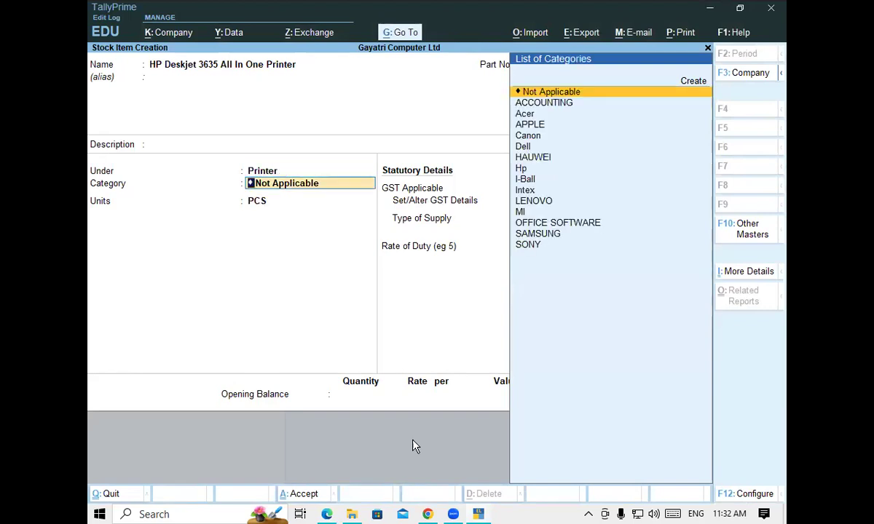
text(Hp)
key(Return)
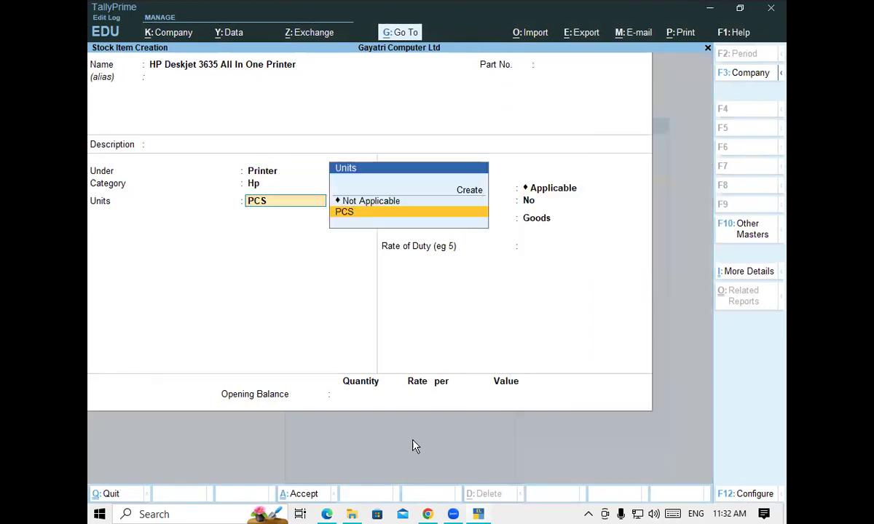
key(Return)
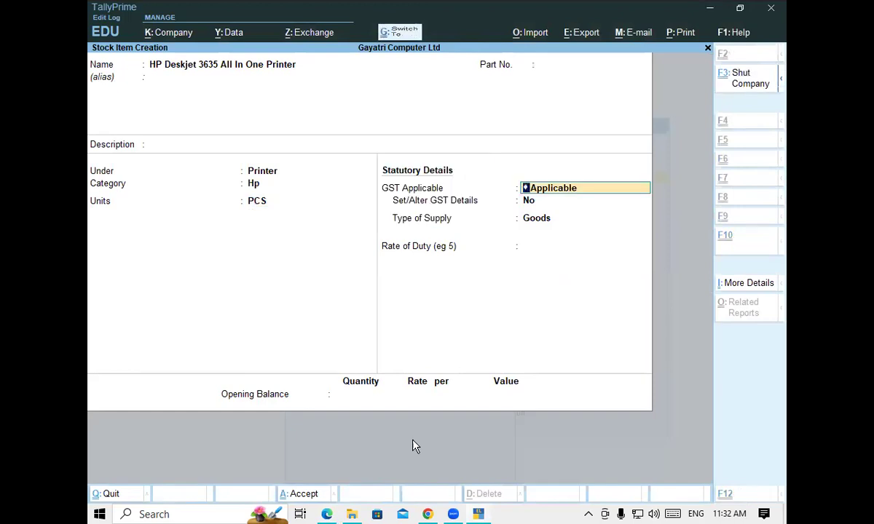
key(ctrl+a)
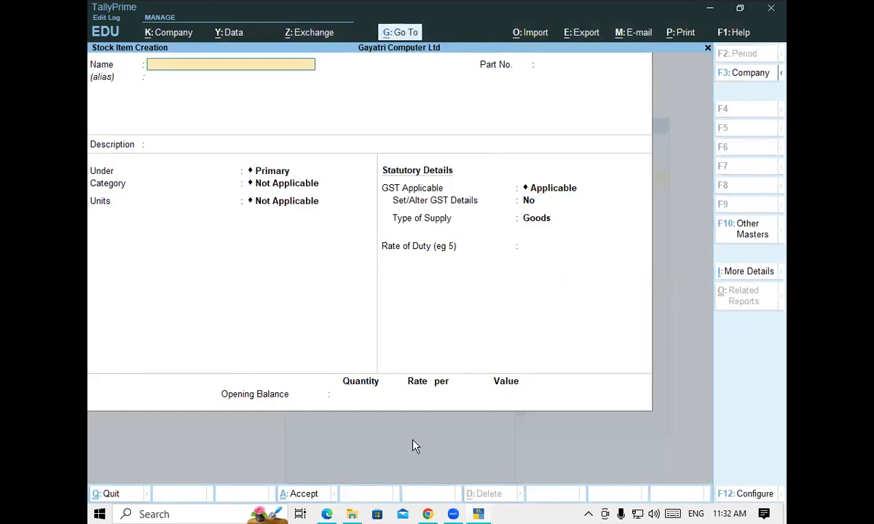
- Copy "HP 680 Single Color Ink Cartaige" from the PDF product list into the name of a new TallyPrime stock item
click(327, 515)
drag(162, 243, 340, 246)
key(ctrl+c)
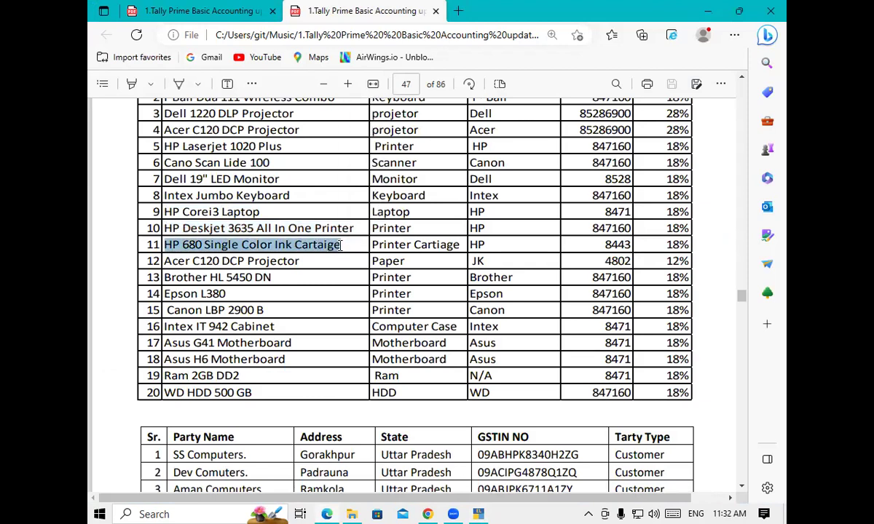
click(480, 514)
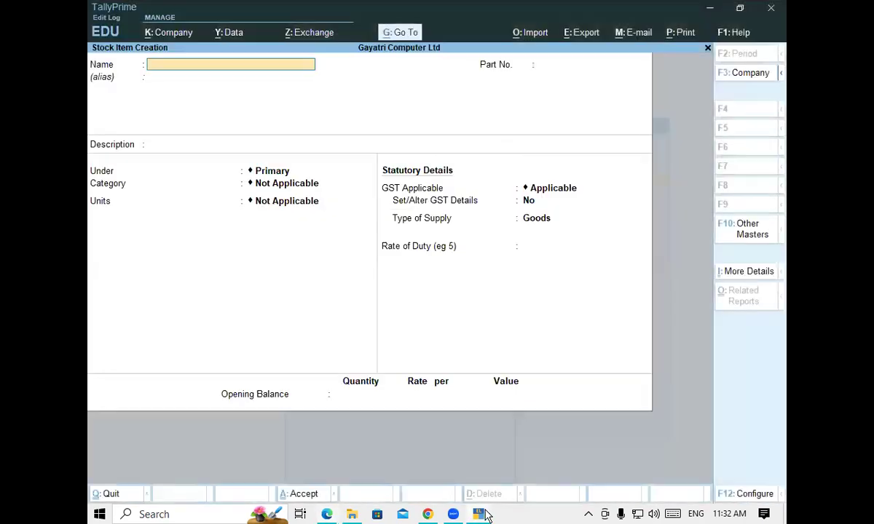
key(ctrl)
key(ctrl+v)
key(Return)
key(Return)
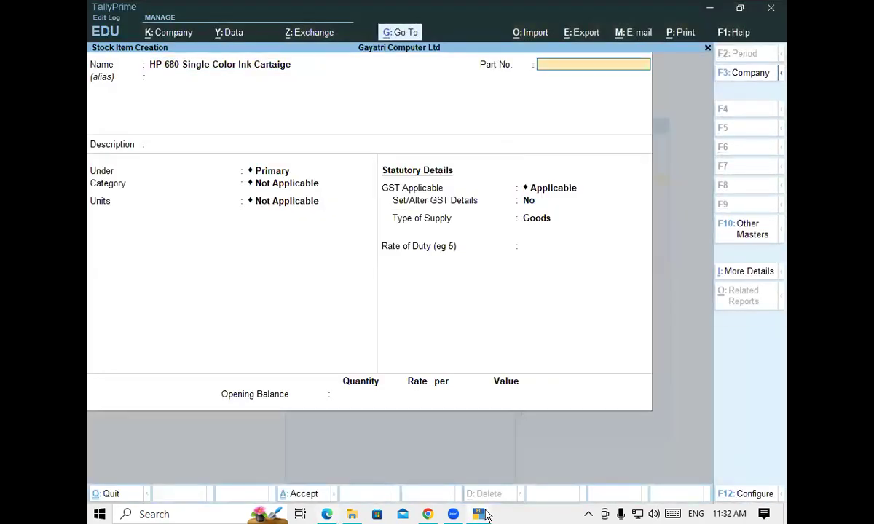
key(Return)
key(Return)
- Create a stock group named "Printer Cartiage" under Primary for the ink cartridge item and choose to set its GST details
key(alt+c)
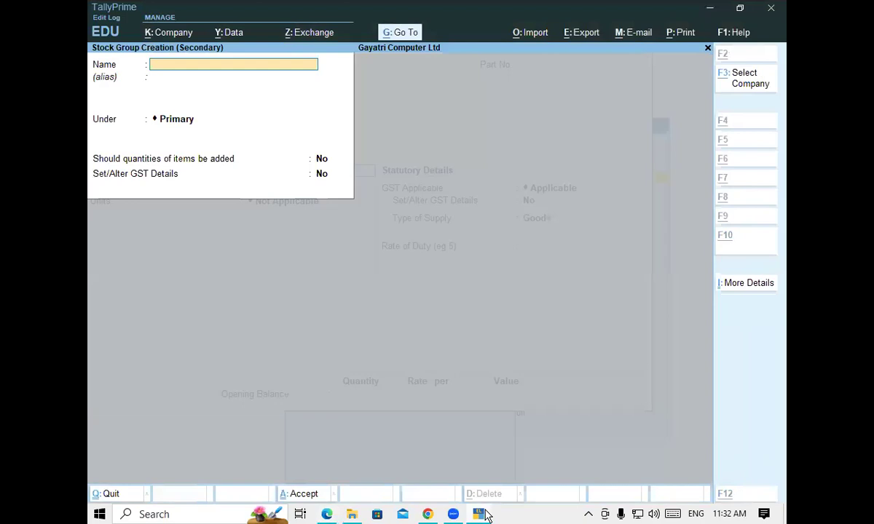
text(Printer ca)
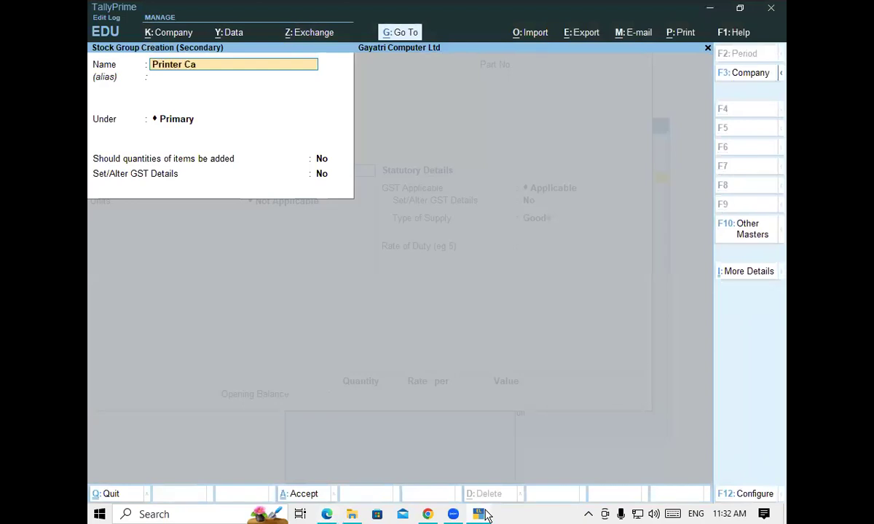
text(rtiag)
key(Return)
key(Return)
key(Return)
key(Return)
text(y)
key(Return)
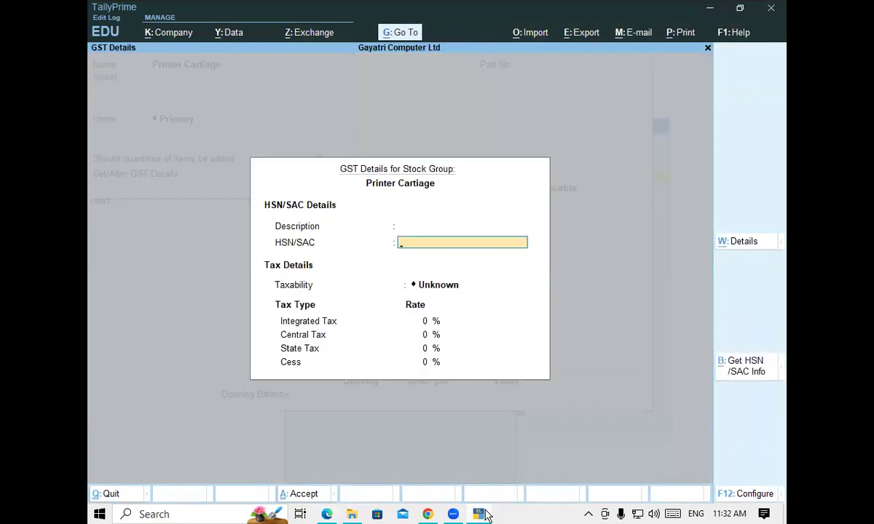
- Enter HSN/SAC code 8443 for the Printer Cartiage group and set its taxability to Taxable
text(84)
key(BackSpace)
text(43)
key(Return)
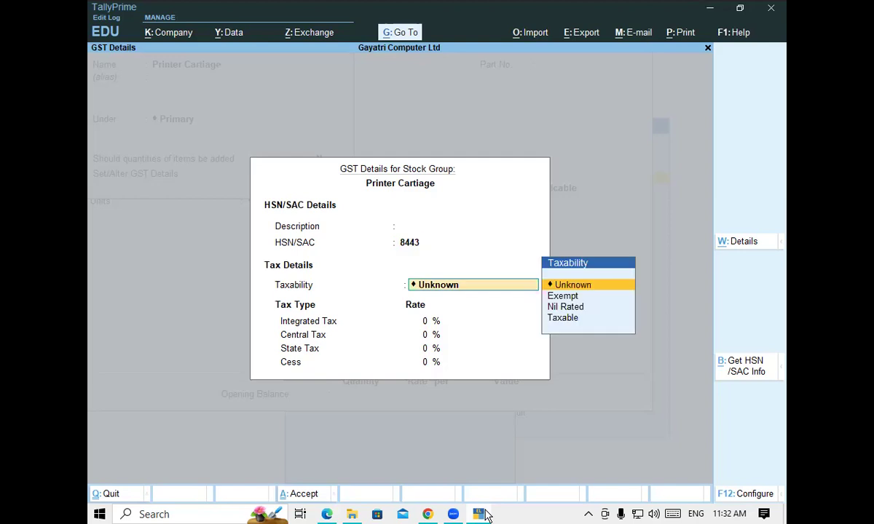
key(Down)
key(Down)
key(Down)
key(Return)
- Set the Printer Cartiage group's integrated tax rate to 18%, accept the remaining tax rates and save the stock group
text(18)
key(Return)
key(Return)
key(Return)
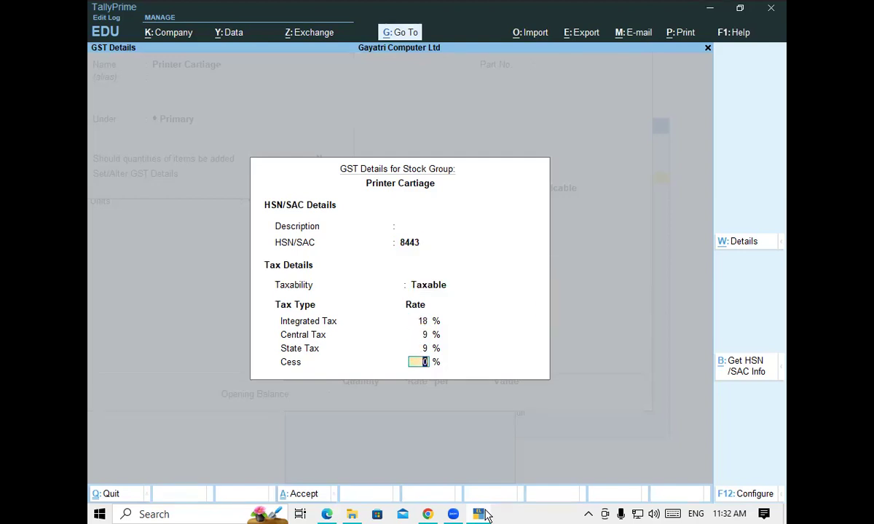
key(Return)
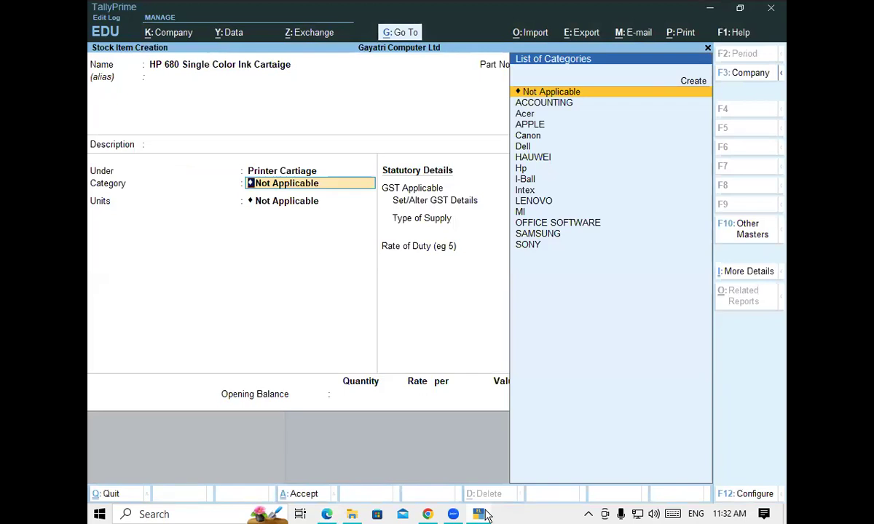
- Assign the Hp category and PCS units to the ink cartridge item and save it with the default statutory details
text(Hp)
key(Return)
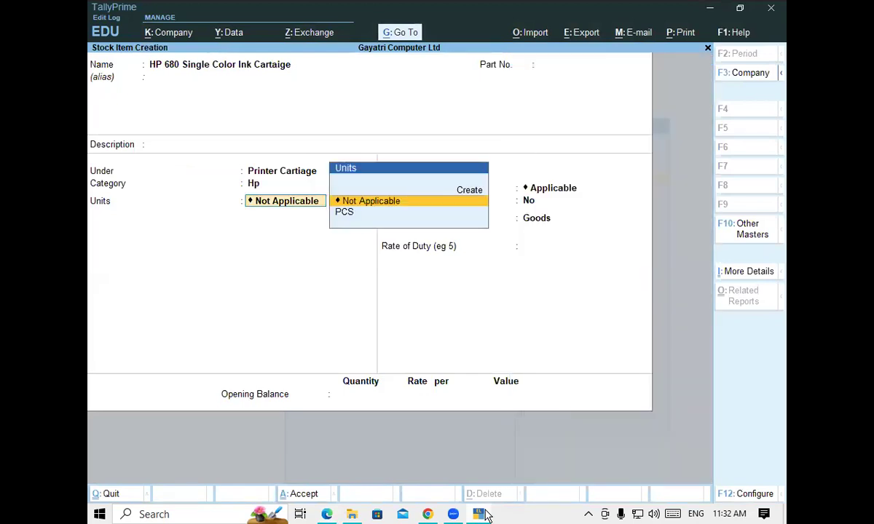
key(Down)
key(Return)
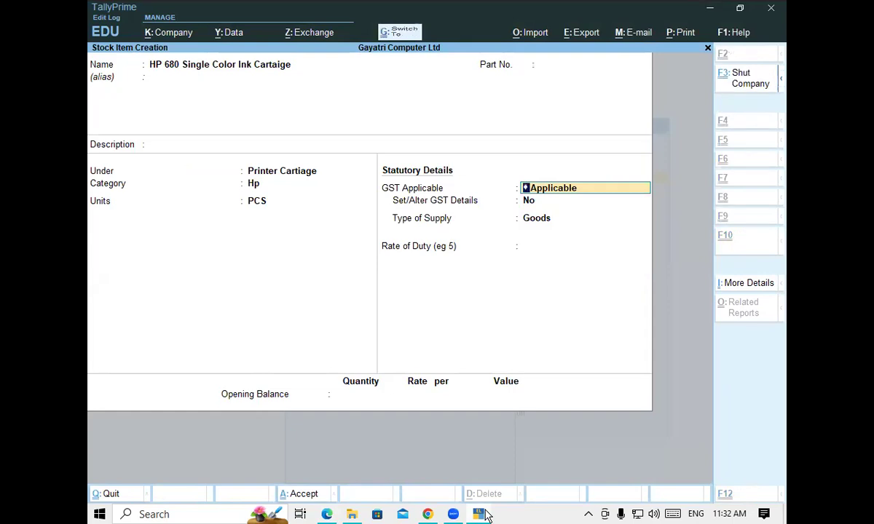
key(ctrl+a)
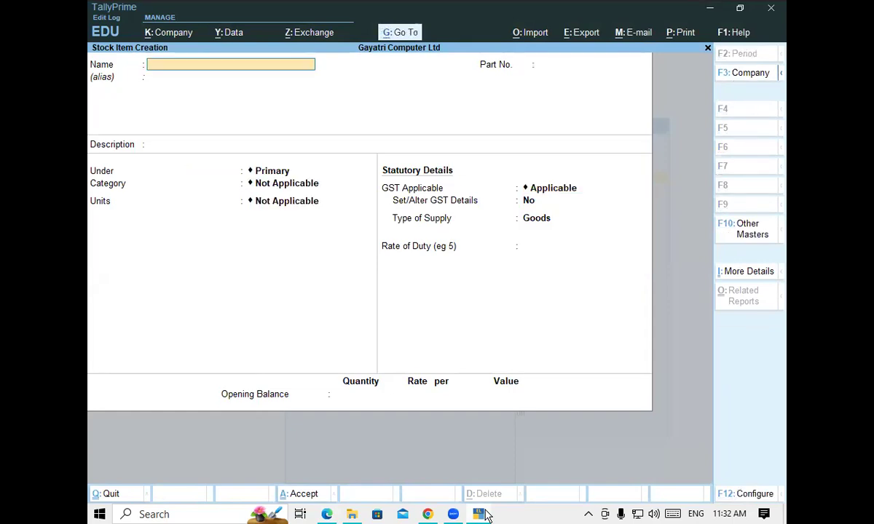
- Check row 12 of the PDF product list and name the new TallyPrime stock item "Jk A4 Printer Paper"
click(327, 514)
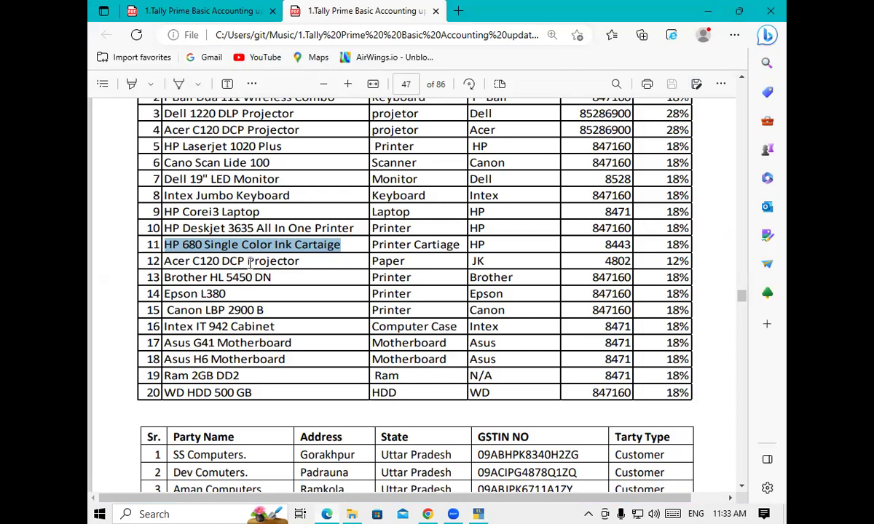
click(237, 246)
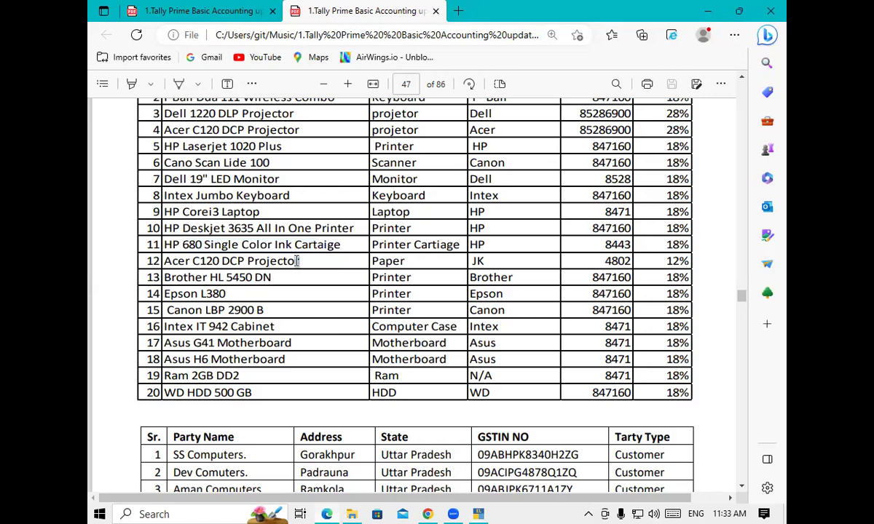
click(298, 261)
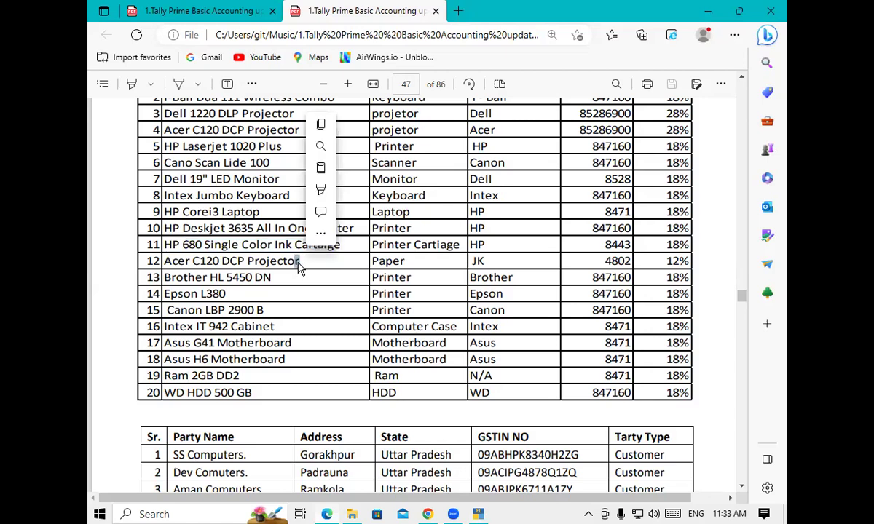
click(302, 250)
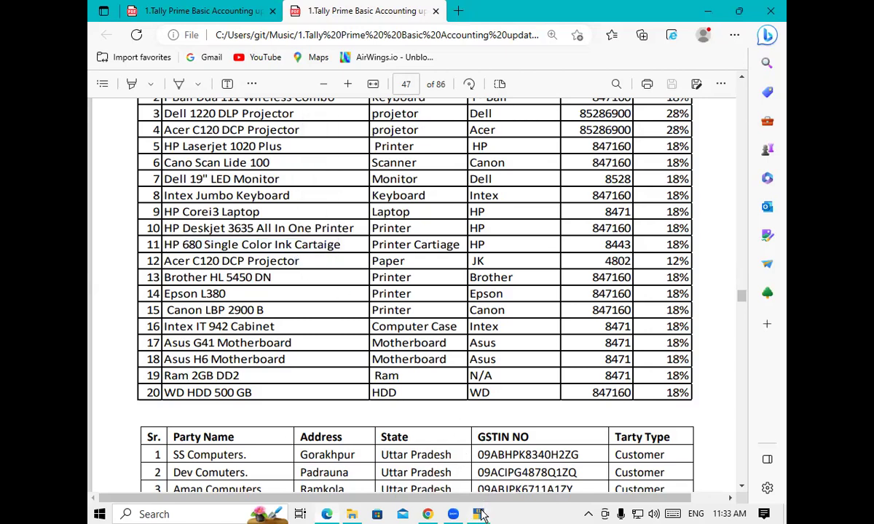
click(479, 515)
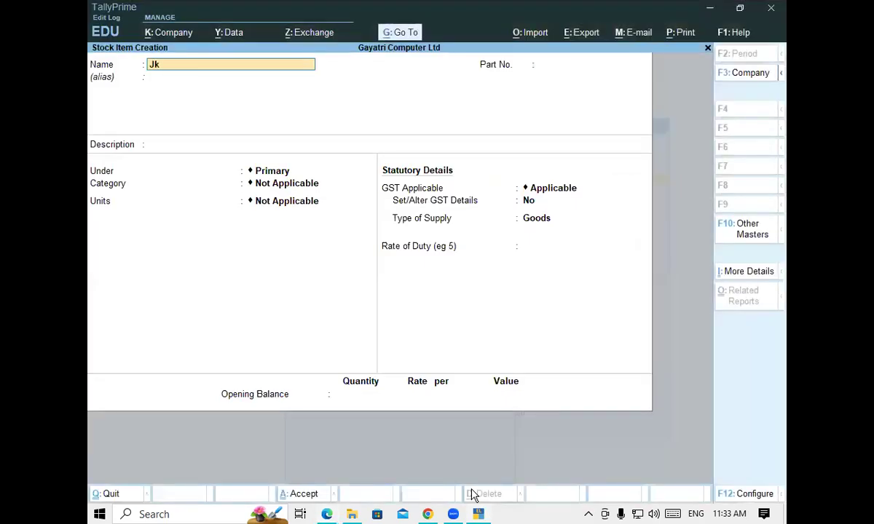
text(Jk a4 Printer Paper)
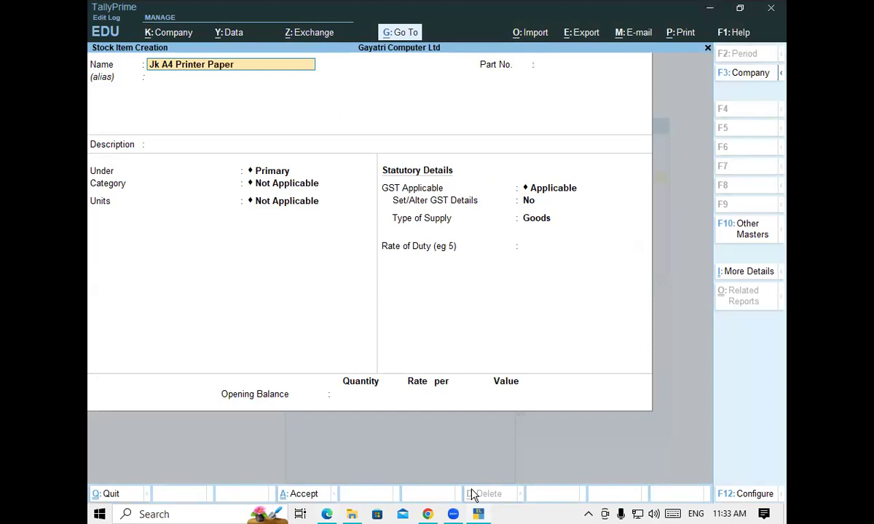
key(Return)
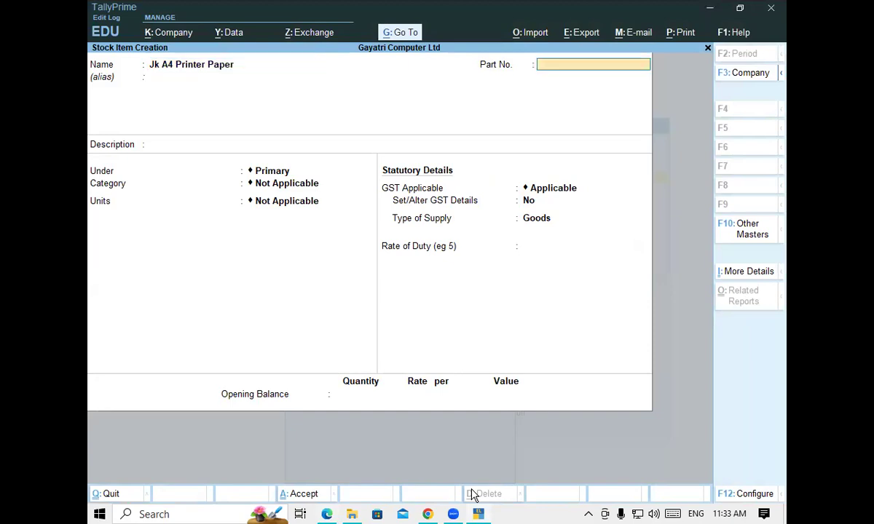
key(Return)
key(Return)
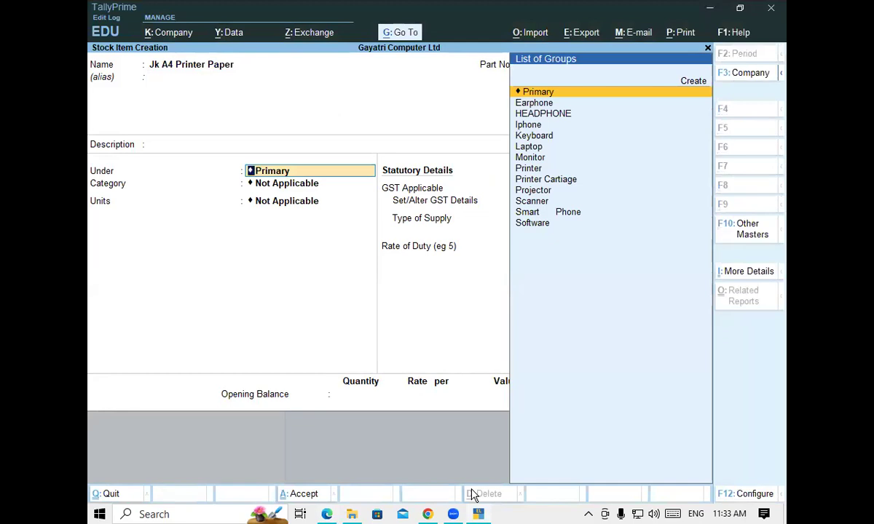
- Create a stock group named "Printer Paper" under Primary for the paper item and choose to set its GST details
key(alt+c)
text(Printer Paper)
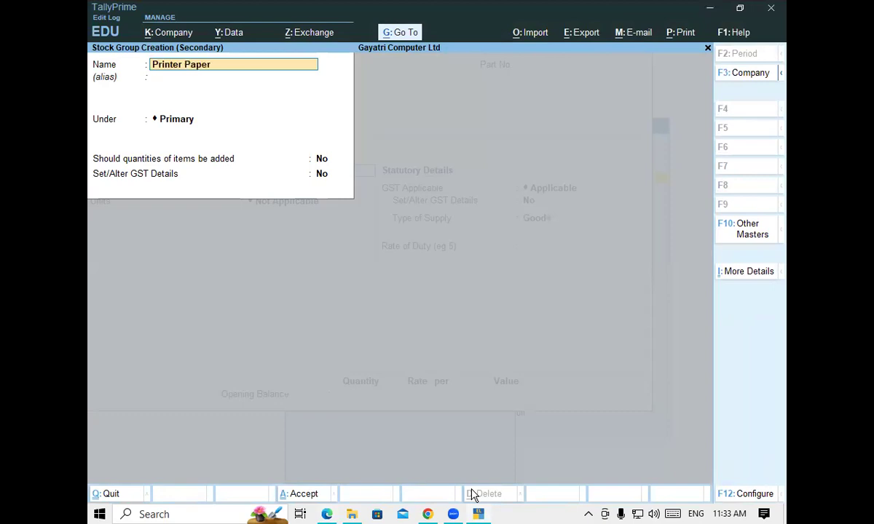
key(Return)
key(Return)
key(Return)
key(Return)
text(y)
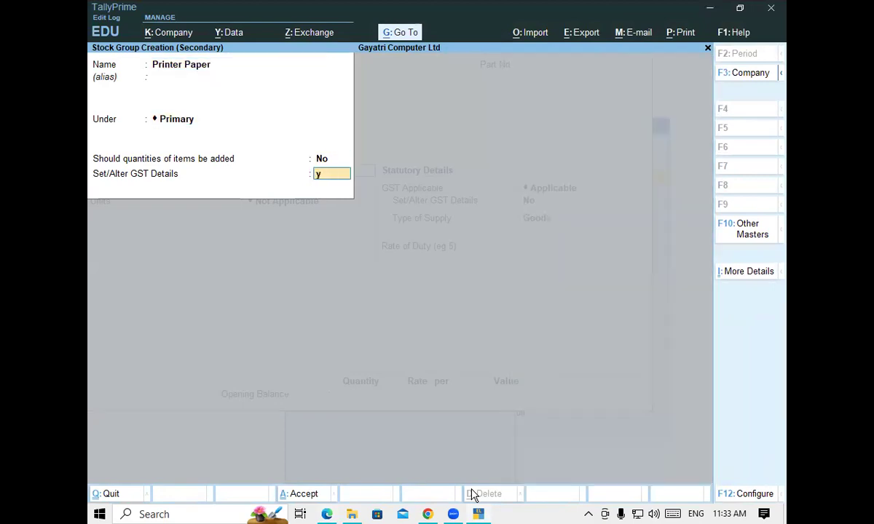
key(Return)
key(Return)
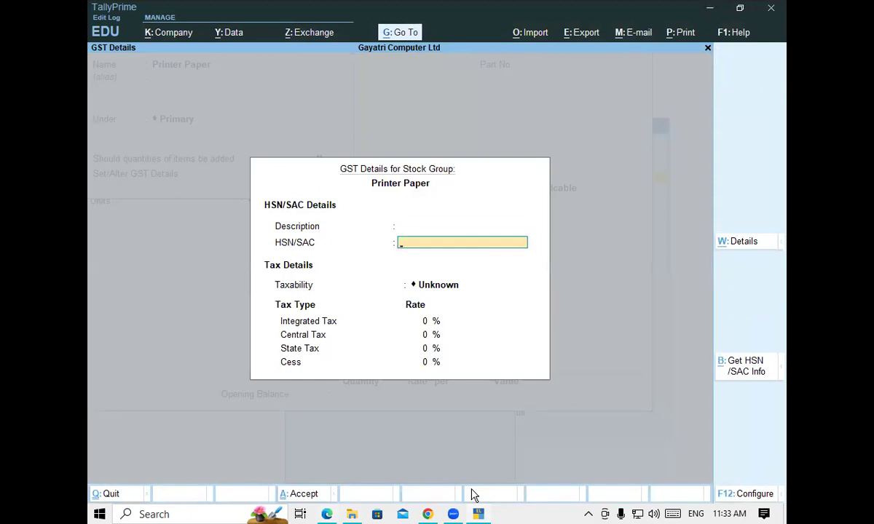
- Enter HSN/SAC code 4802 for the Printer Paper stock group and set its taxability to Taxable
text(48)
key(Return)
key(Down)
key(Down)
key(Down)
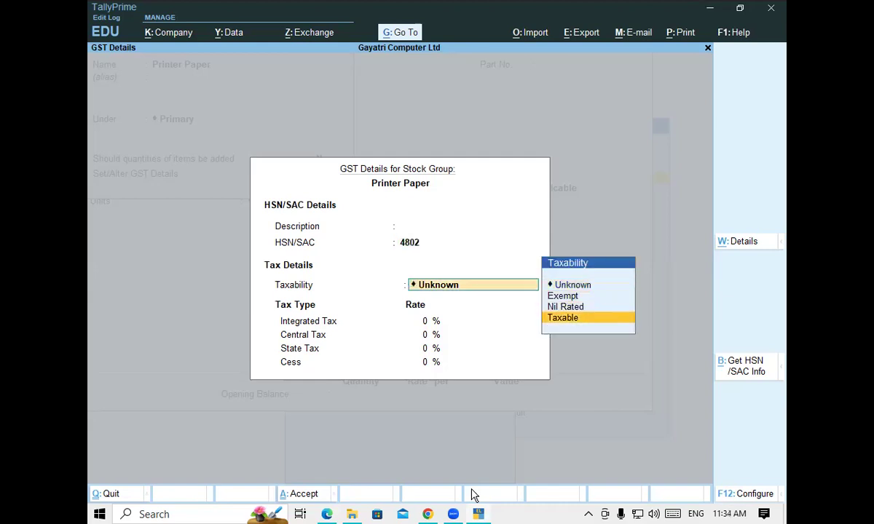
key(Return)
- Set the Printer Paper group's integrated tax rate to 12%, accept the remaining tax rates and save the stock group
text(12)
key(Return)
key(Return)
key(Return)
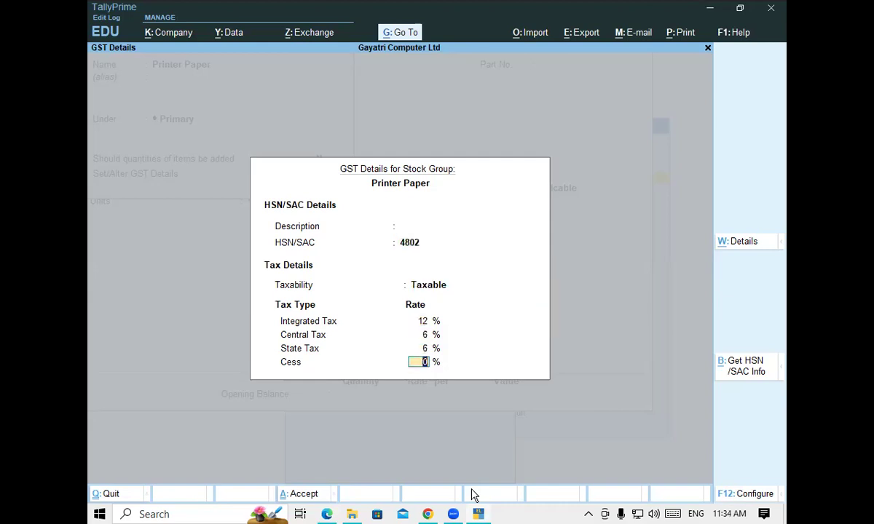
key(Return)
key(Return)
key(Return)
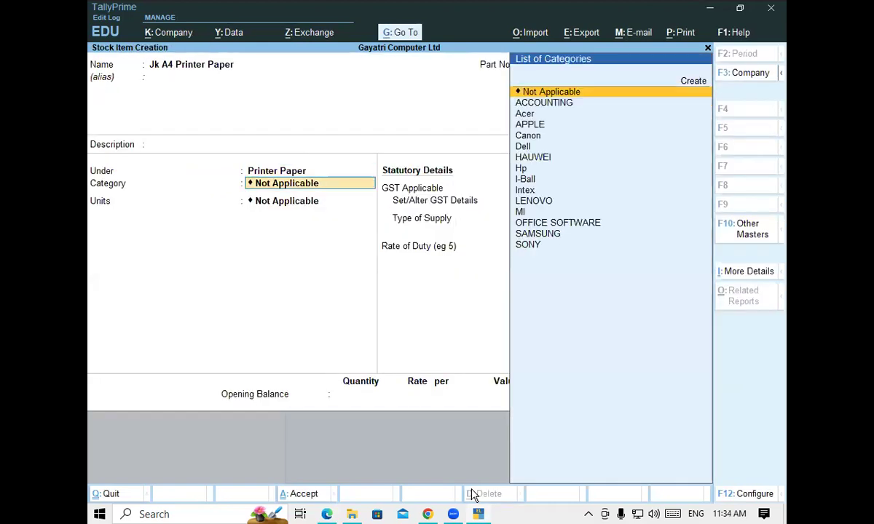
- Create a stock category named "Jk" under Primary for the A4 printer paper item
key(alt+c)
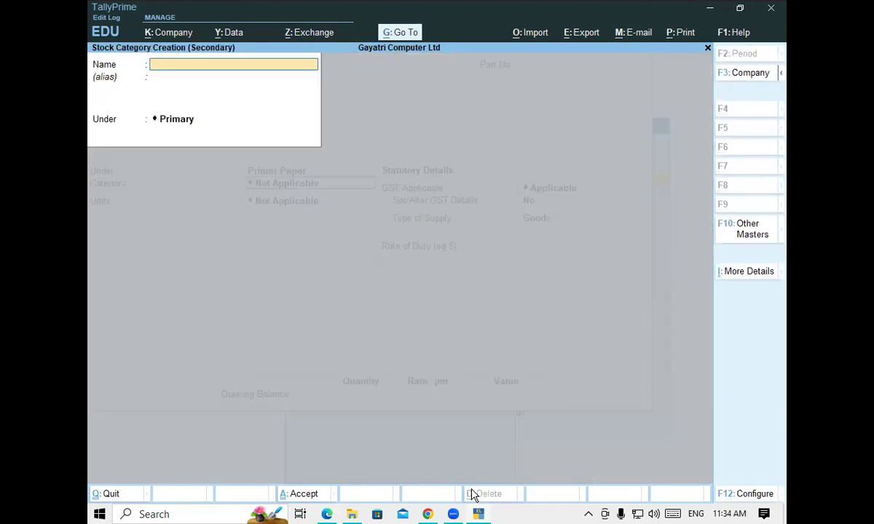
text(Jk)
key(Return)
key(Return)
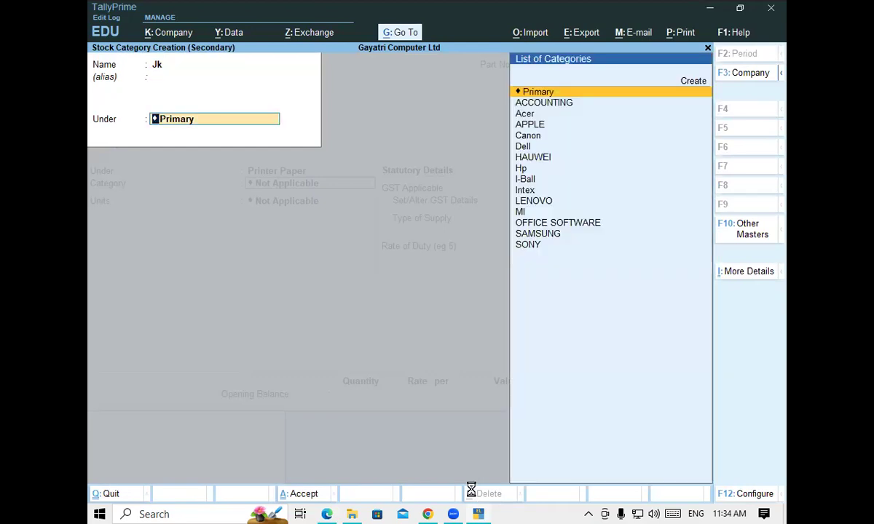
key(Return)
- Assign PCS units to the Jk A4 Printer Paper item and save it with the default statutory details
key(Down)
key(Return)
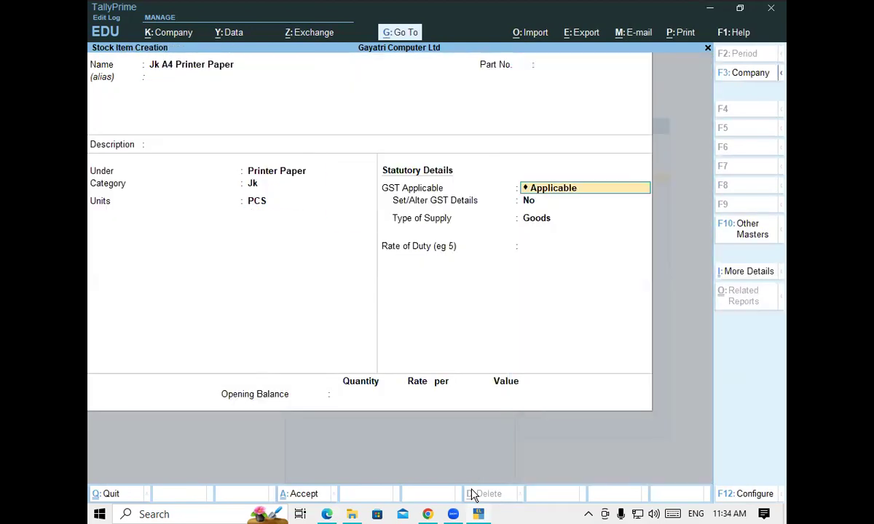
key(ctrl+a)
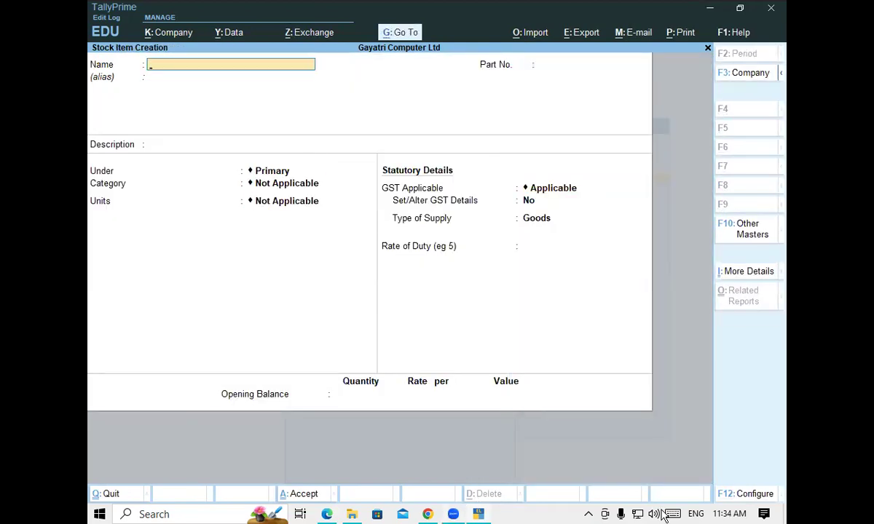
- Copy the product name from row 13 of the PDF list and name the new TallyPrime stock item "Brother HL 5450 DN Printer"
click(327, 514)
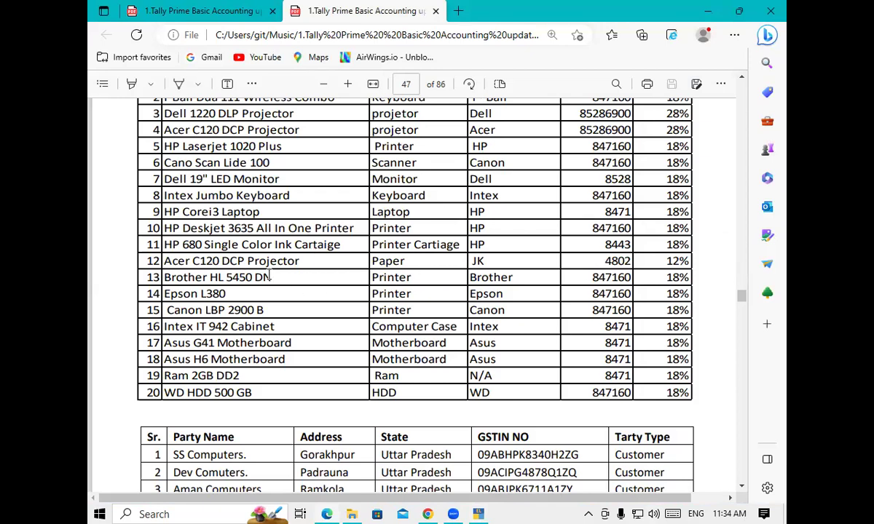
drag(167, 280, 270, 277)
key(ctrl+c)
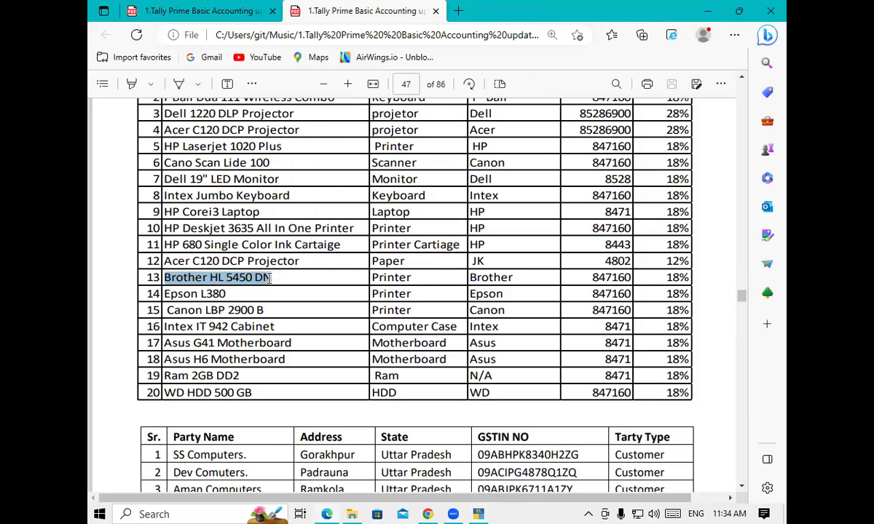
click(479, 514)
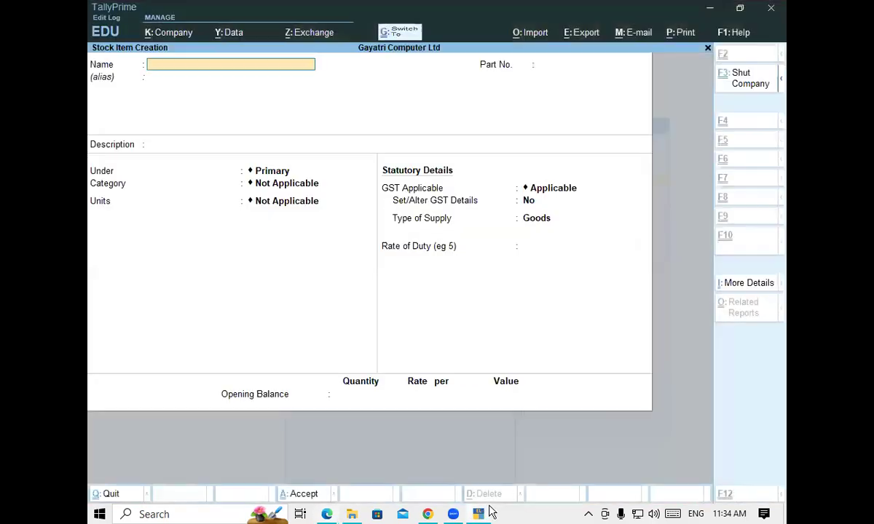
key(ctrl+v)
text(P)
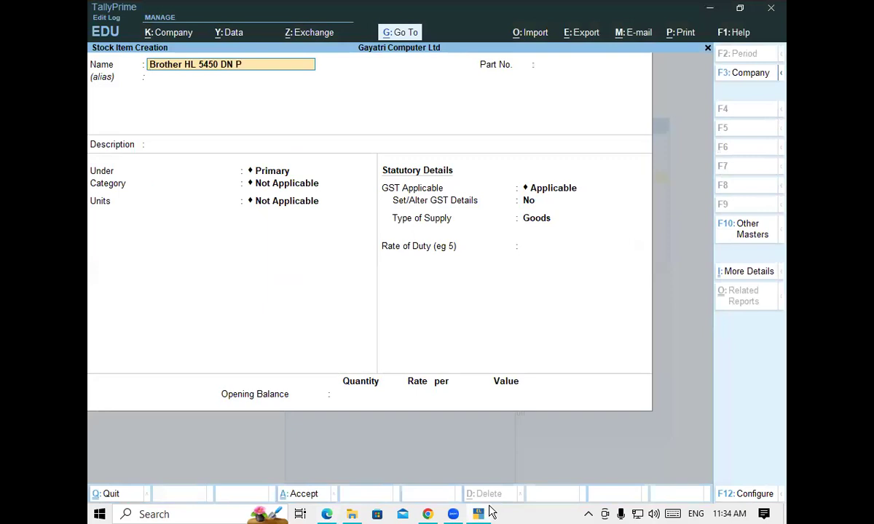
text(rinter)
key(Return)
- Place the Brother HL 5450 DN Printer item under the Printer stock group
key(Return)
key(Return)
key(Return)
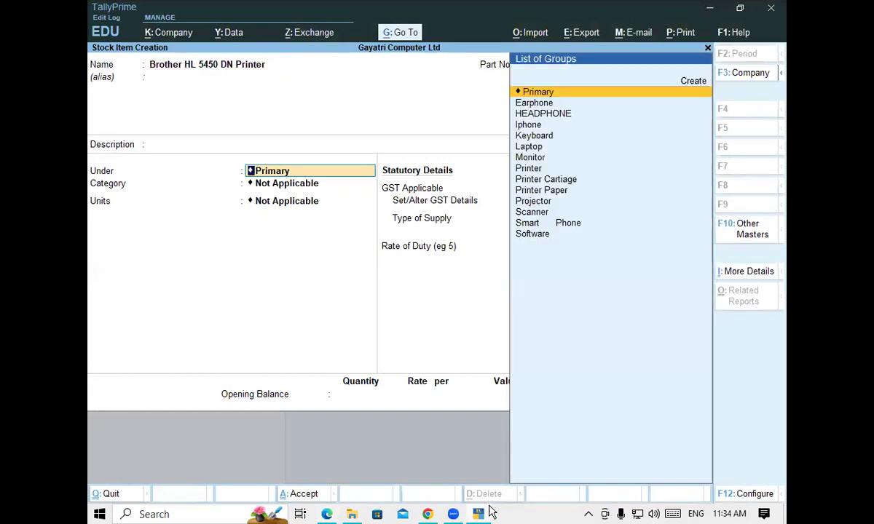
text(Prin)
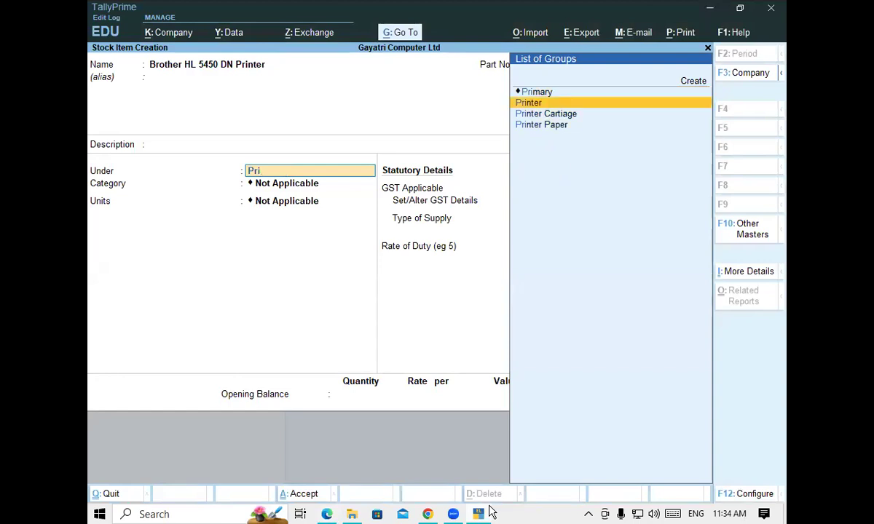
key(Return)
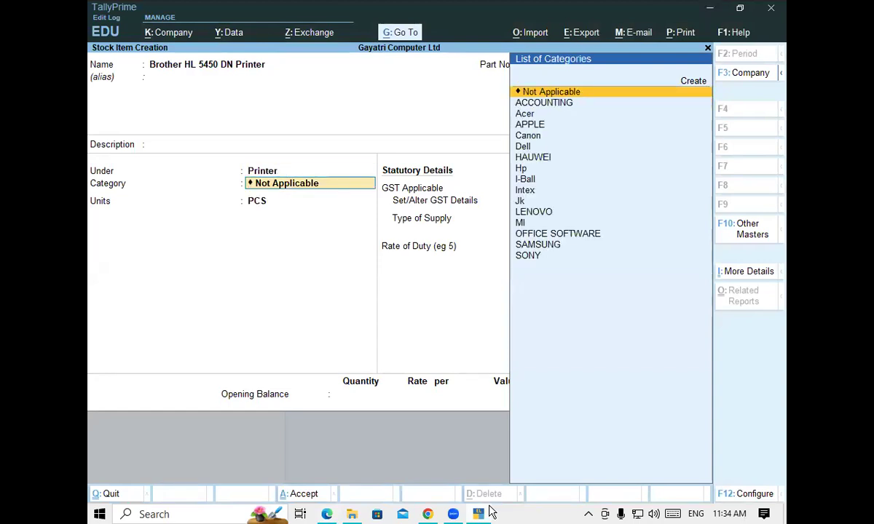
- Create a stock category named "Brother" under Primary for the printer item
key(alt+c)
text(Br)
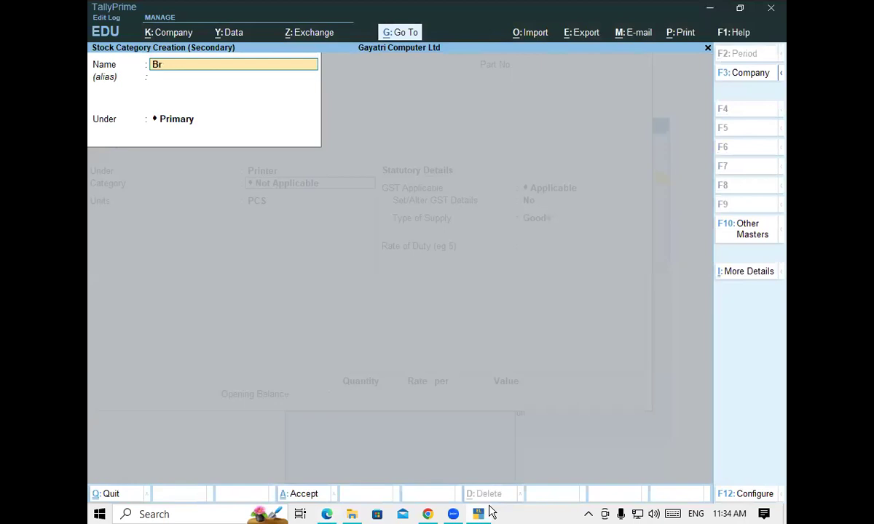
text(other)
key(Return)
key(Return)
key(Return)
- Keep PCS units for the Brother printer item and save it with the default statutory details
key(Return)
key(Return)
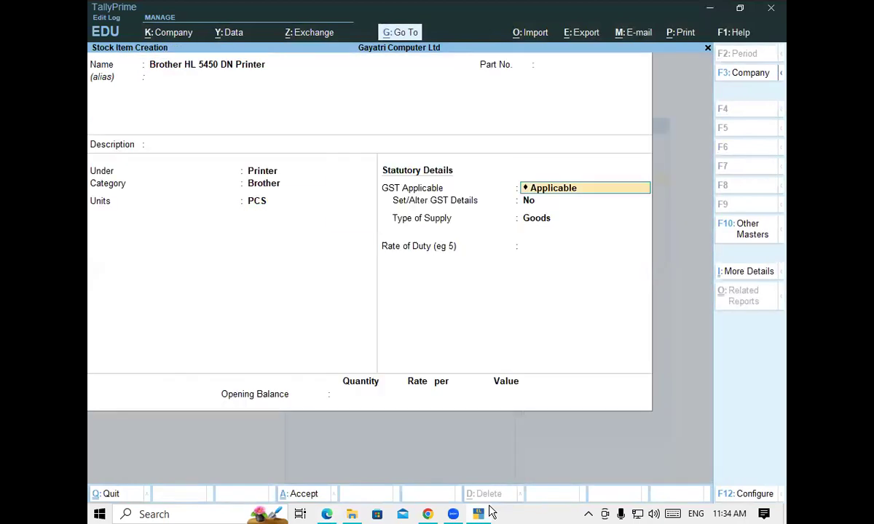
key(ctrl+a)
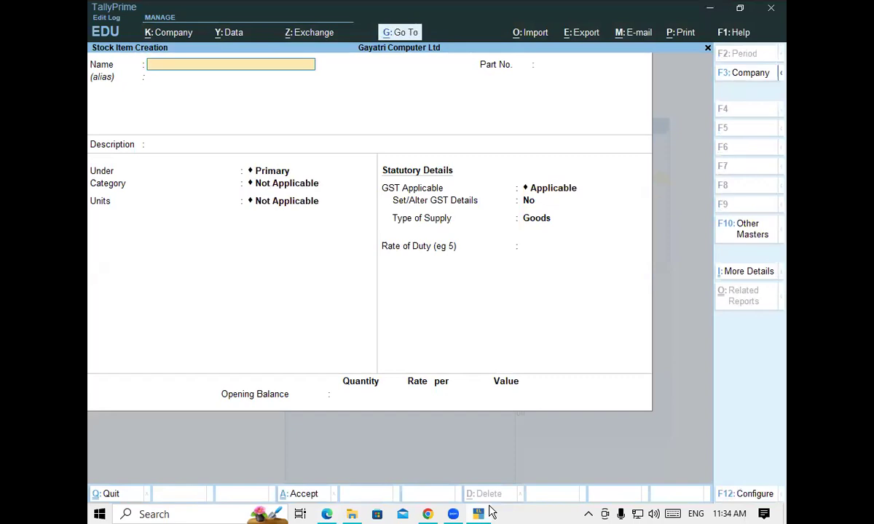
- Take the product name from row 14 of the PDF list and name the new TallyPrime stock item "Epson L380 Printer"
click(327, 512)
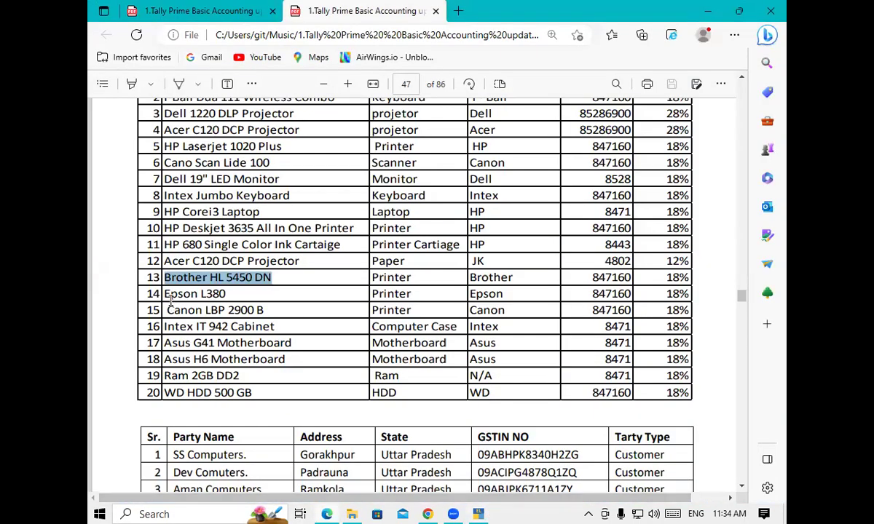
drag(162, 293, 227, 293)
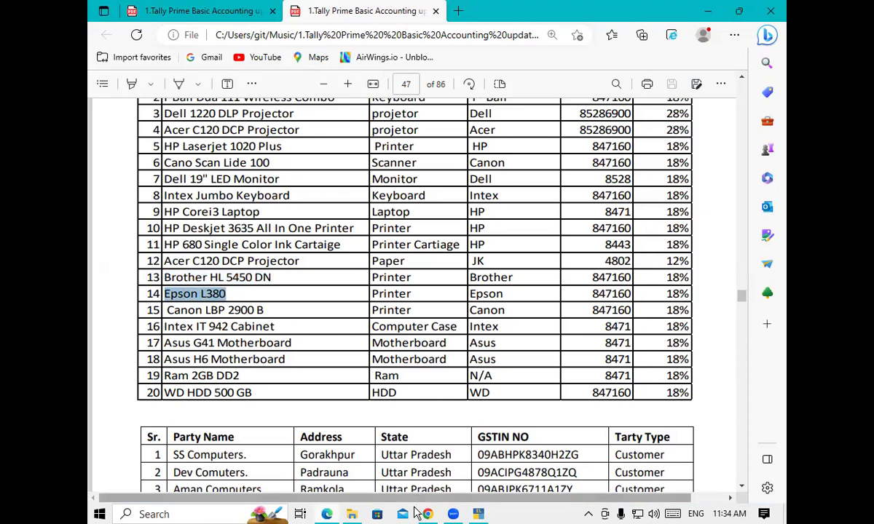
click(478, 514)
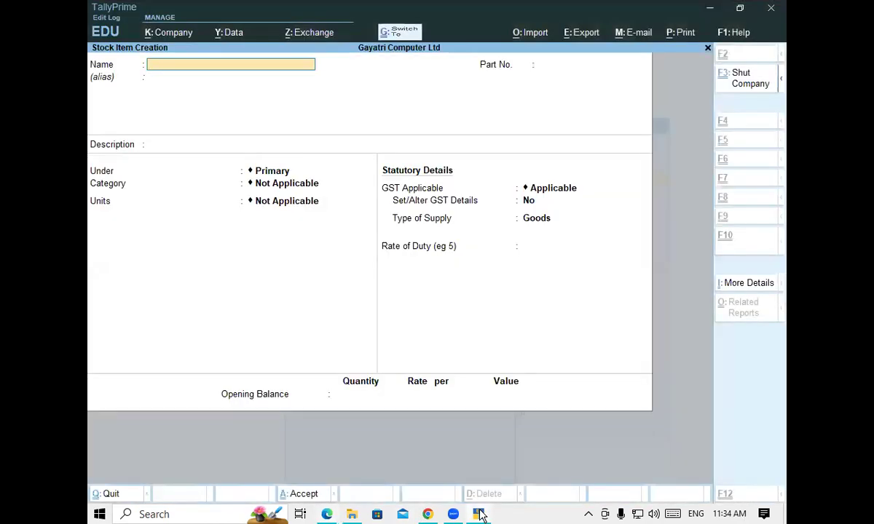
text(Epson L380 Pri)
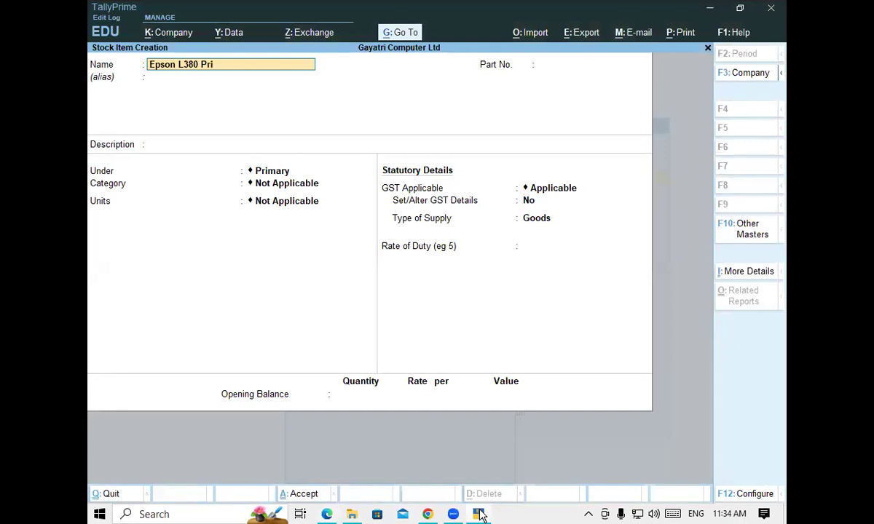
key(Return)
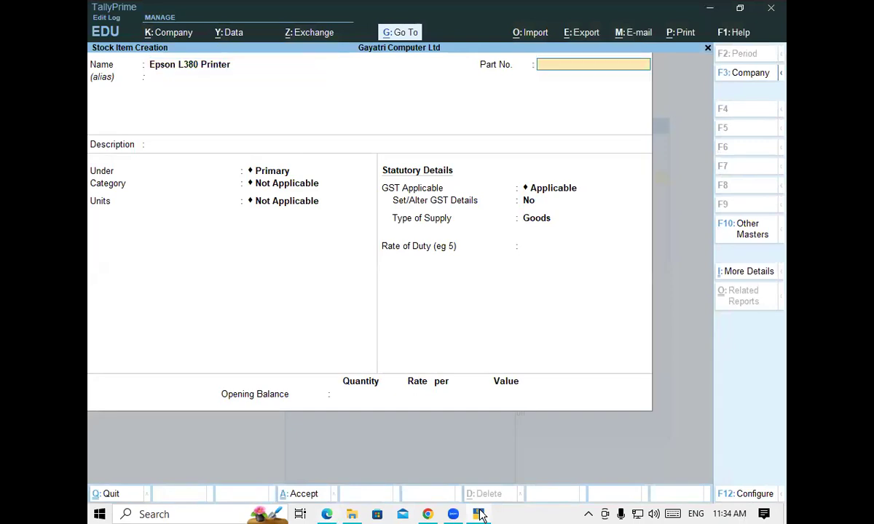
- Place the Epson L380 Printer item under the Printer stock group
key(Return)
key(Return)
text(Pri)
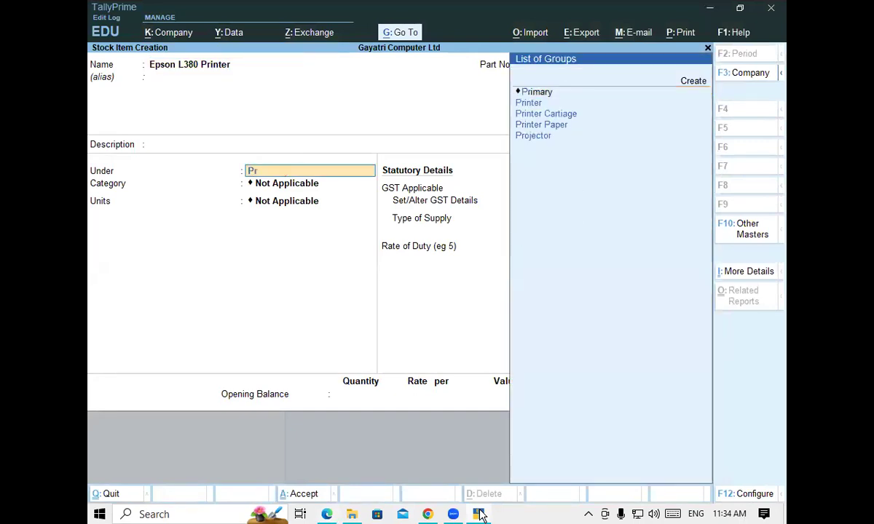
key(Down)
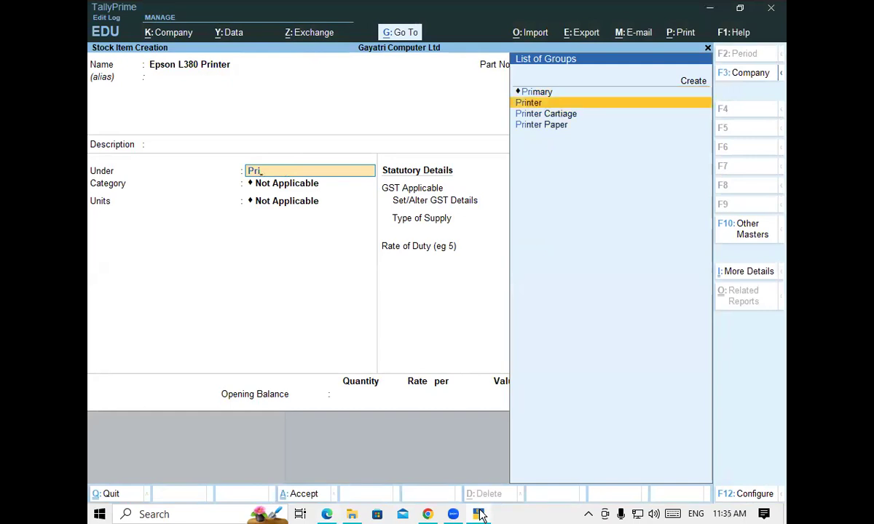
key(Return)
- Create the "Epson" stock category under Primary for the printer item and save the item with PCS units
key(alt+c)
text(Epson)
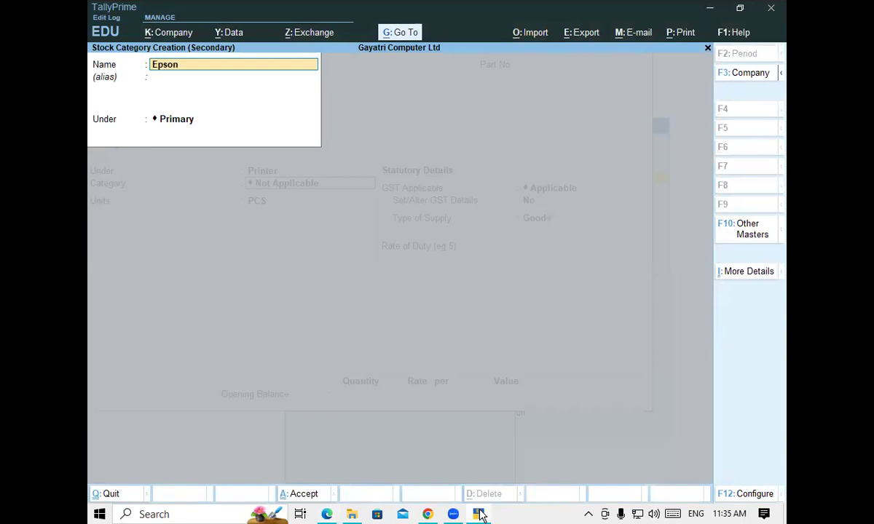
key(Return)
key(ctrl+a)
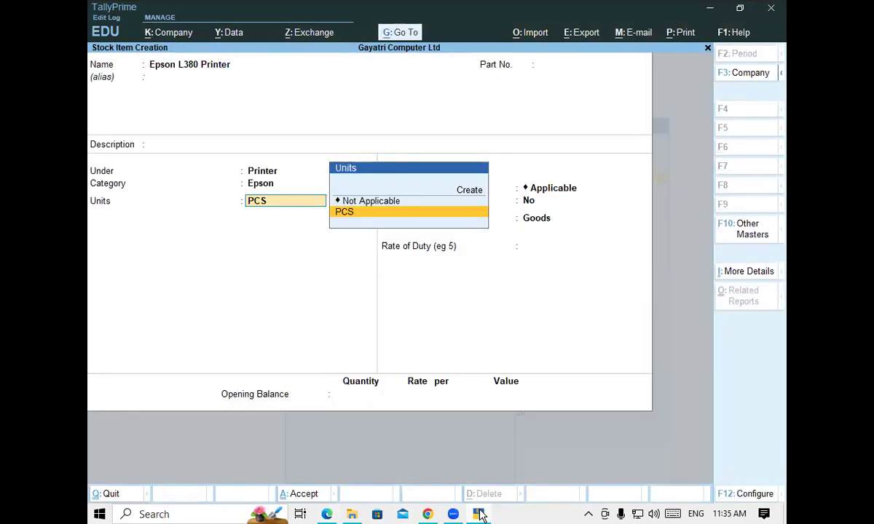
key(ctrl+a)
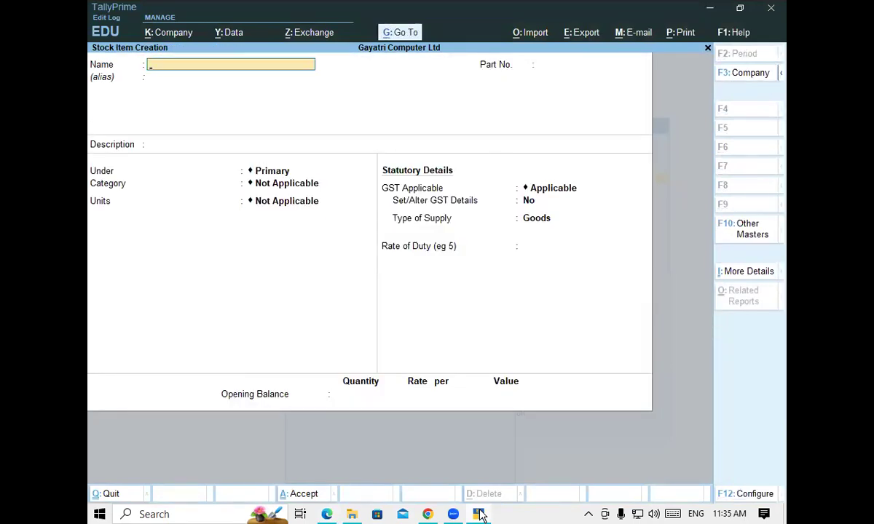
- Copy the product name from row 15 of the PDF list and name the new TallyPrime stock item "Canon LBP 2900 B Printer"
key(alt+Tab)
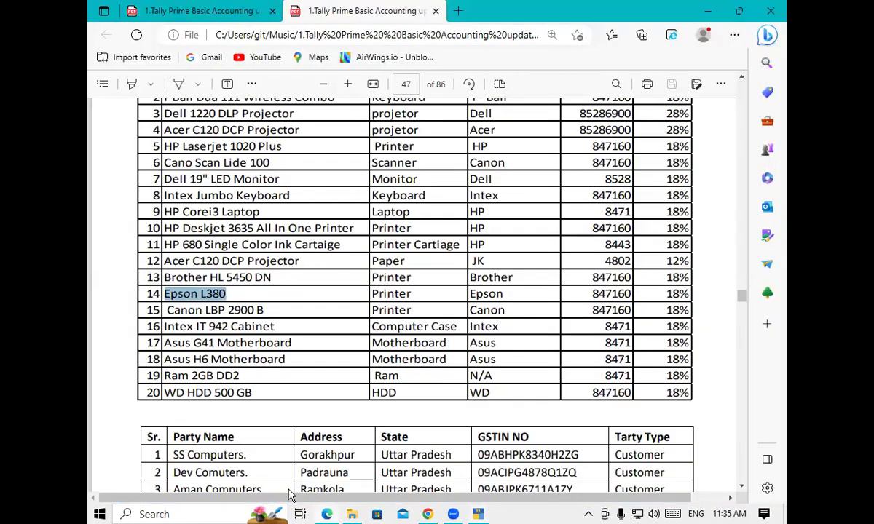
click(187, 313)
drag(188, 312, 267, 316)
key(ctrl+c)
click(453, 514)
key(ctrl+v)
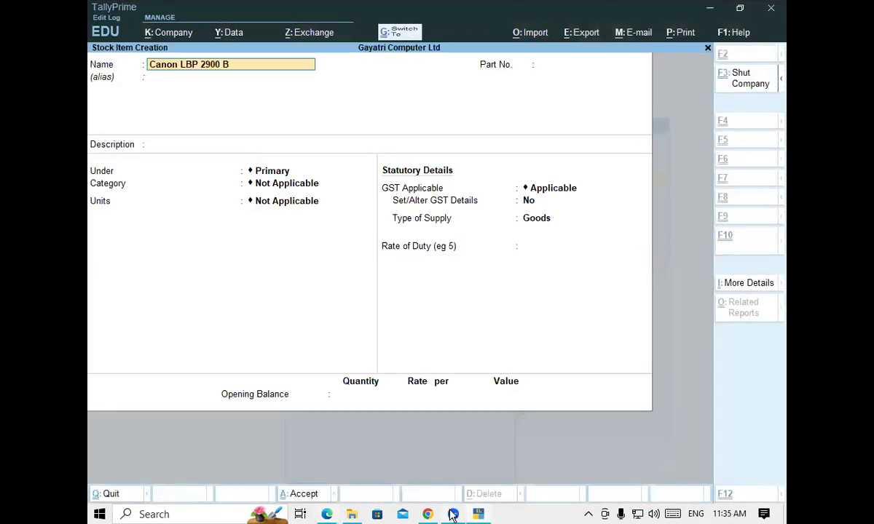
text(Prin)
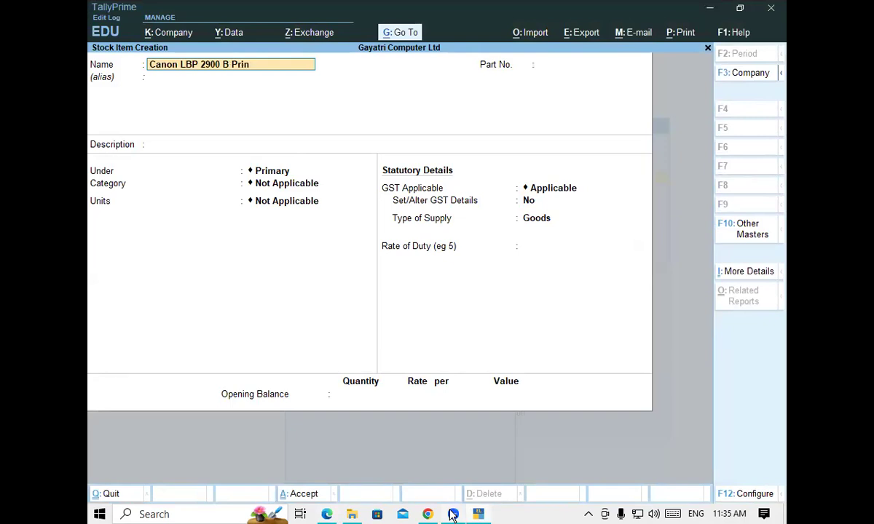
key(Return)
- Place the Canon LBP 2900 B Printer item under the Printer stock group
key(Return)
key(Return)
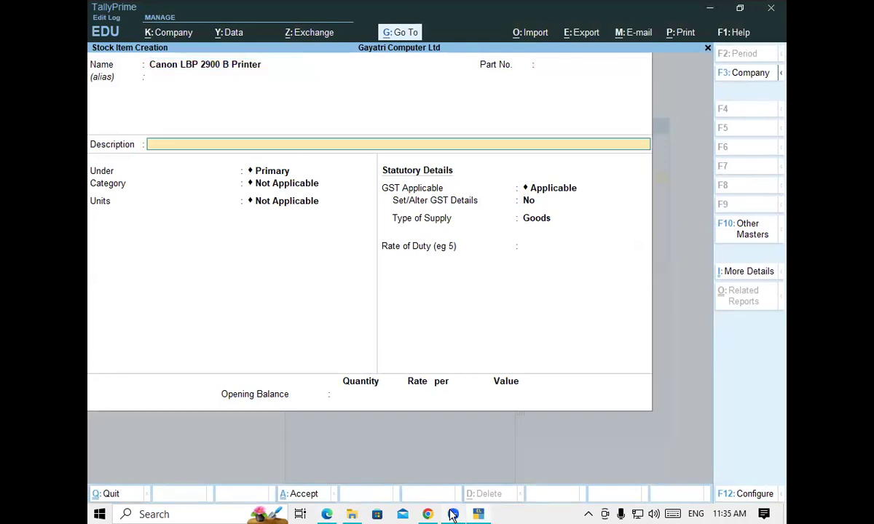
text(Pri)
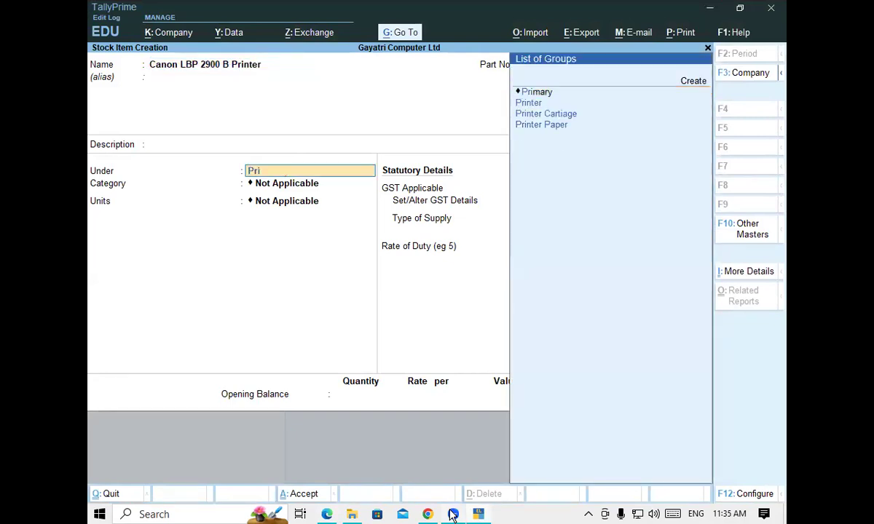
key(Down)
key(Return)
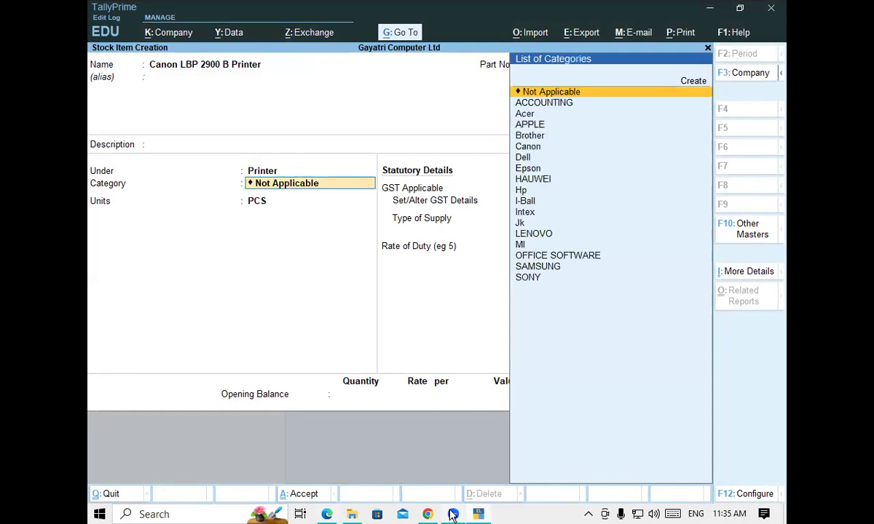
- Assign the Canon category and PCS units to the Canon LBP 2900 B Printer item and save it
text(C)
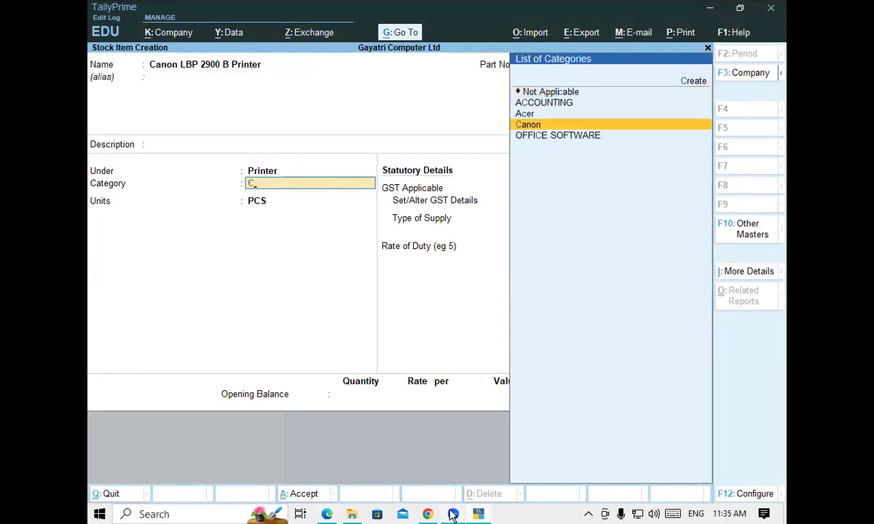
key(Return)
key(Return)
key(ctrl+a)
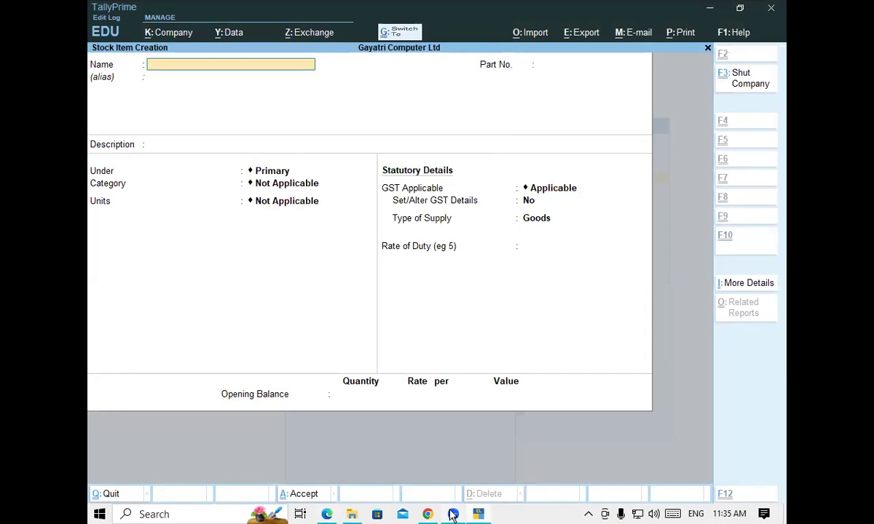
- Copy the product name from row 16 of the PDF list and name the new TallyPrime stock item "Intex IT 942 Cabinet"
click(328, 515)
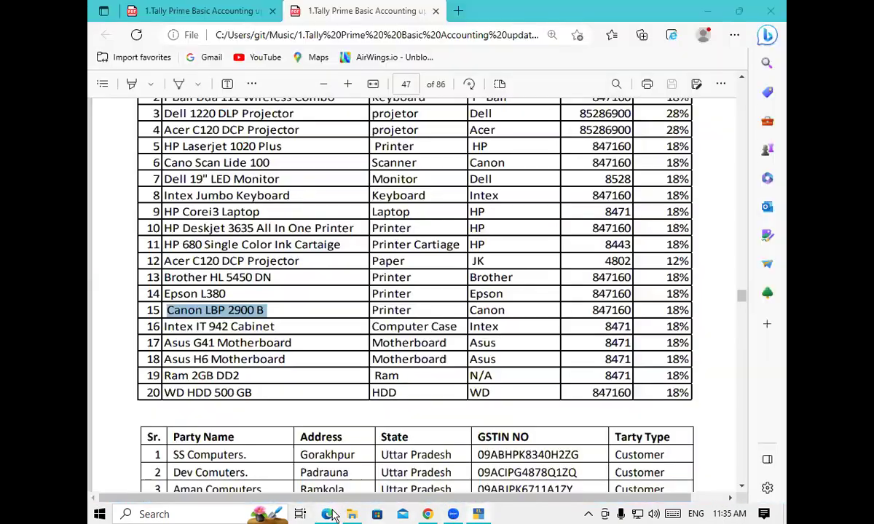
drag(166, 328, 274, 338)
key(ctrl+c)
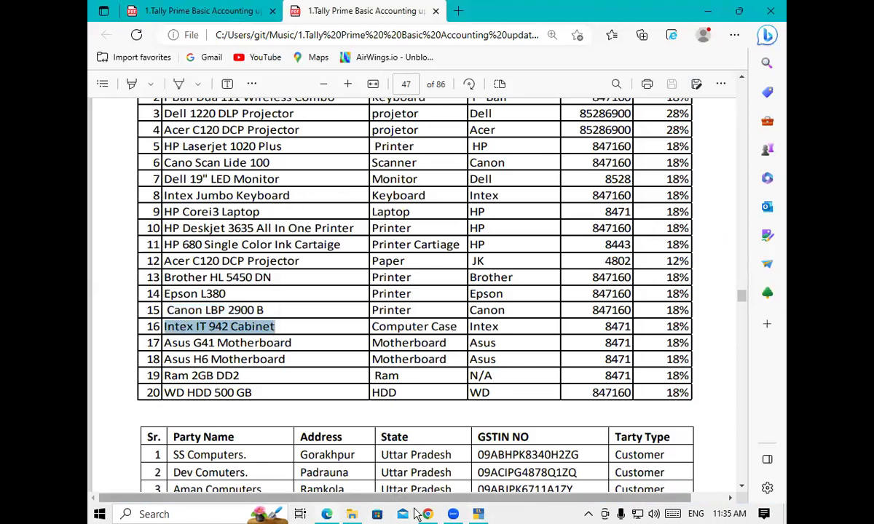
click(479, 514)
key(ctrl)
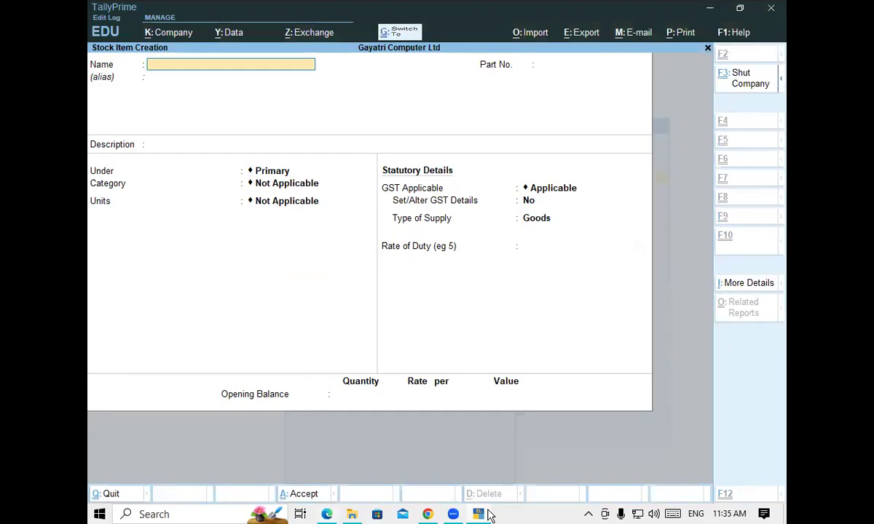
key(ctrl+v)
key(Return)
key(Return)
key(Return)
key(Return)
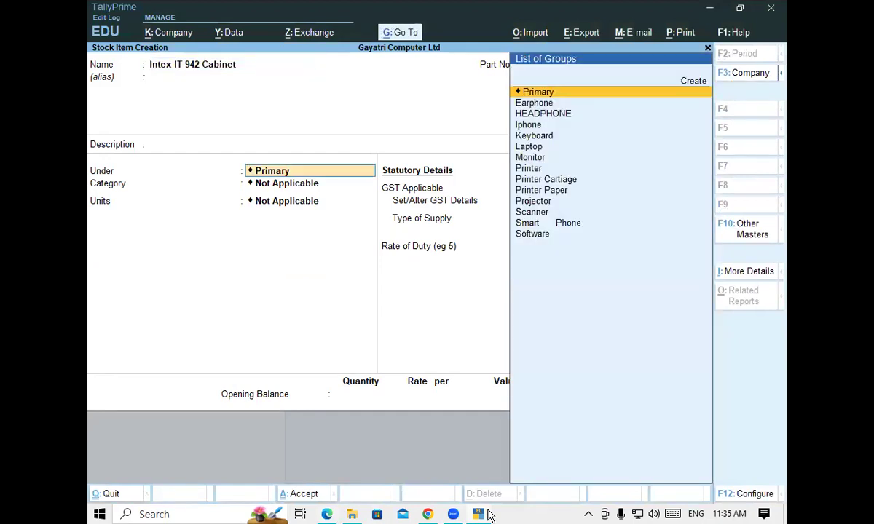
- Create a stock group "Computer Case" under Primary for the cabinet item and enable its GST details
key(alt+c)
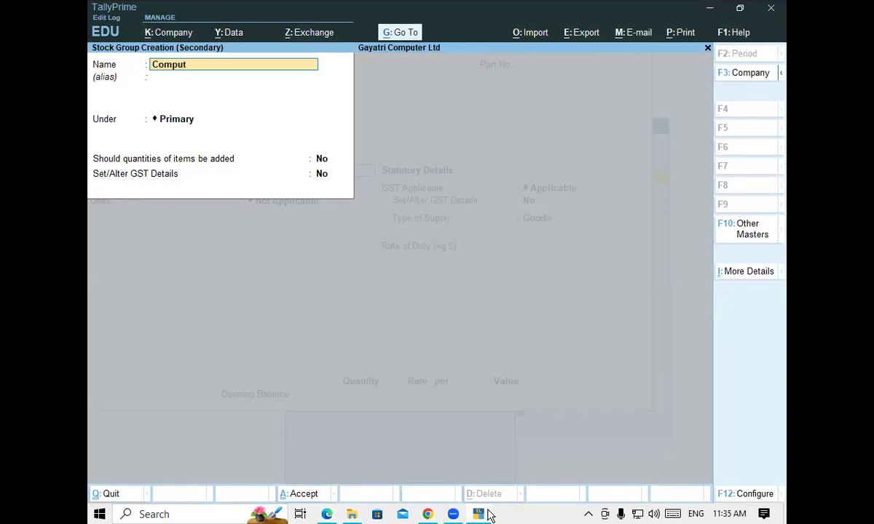
text(Computer Ca)
key(Return)
key(Return)
key(Return)
key(Return)
key(y)
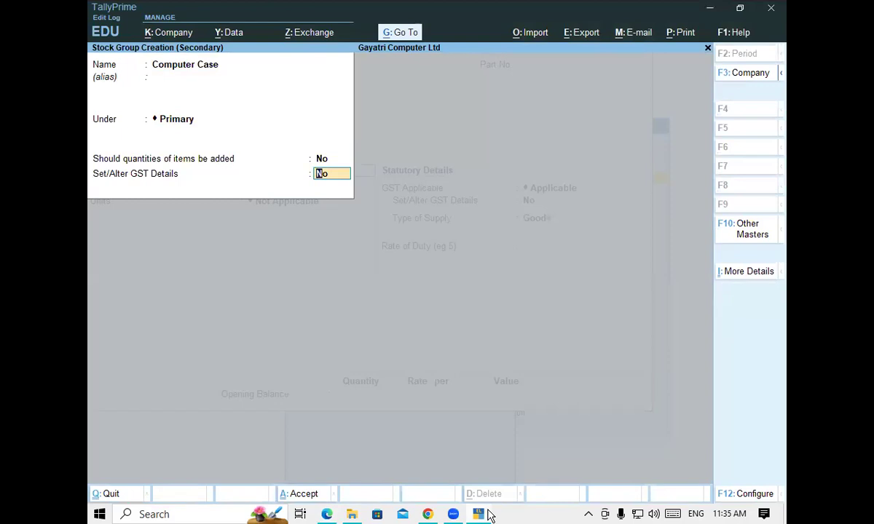
- Set the Computer Case group's HSN/SAC to 8471, taxability to Taxable and integrated tax to 18%, and save the group
key(Return)
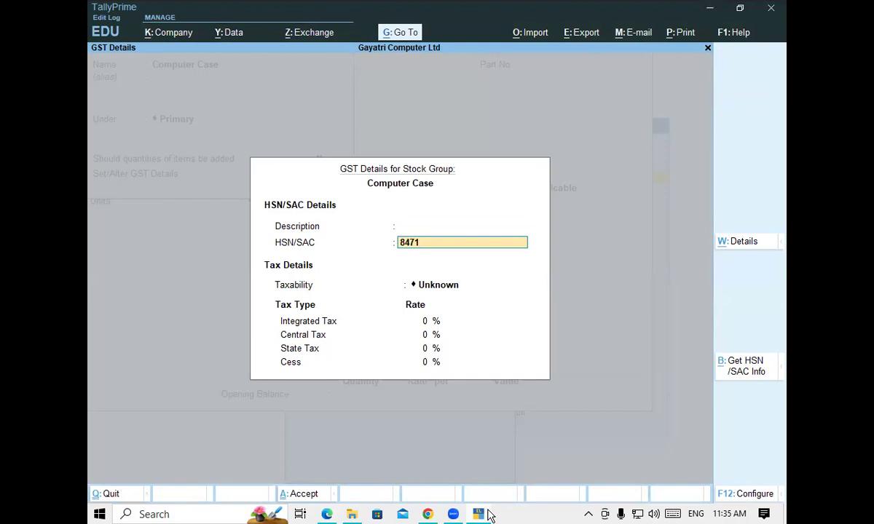
key(Return)
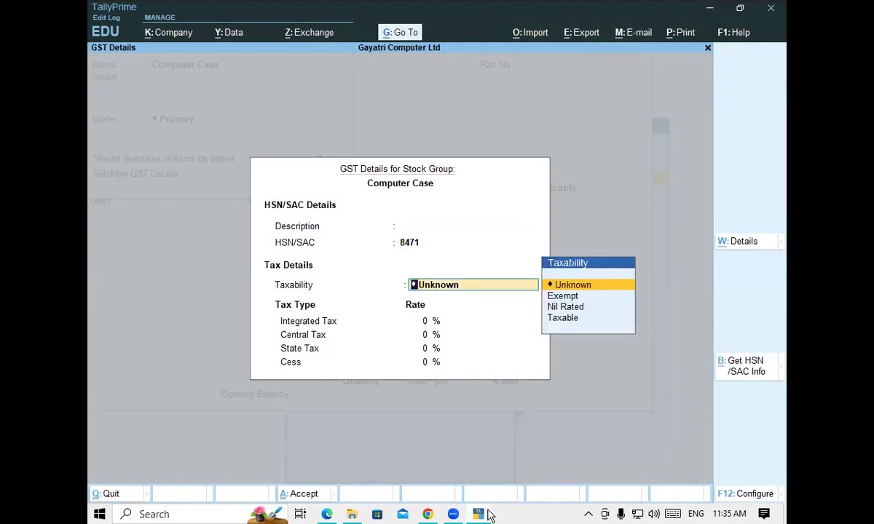
key(Down)
key(Down)
key(Down)
key(Return)
text(18)
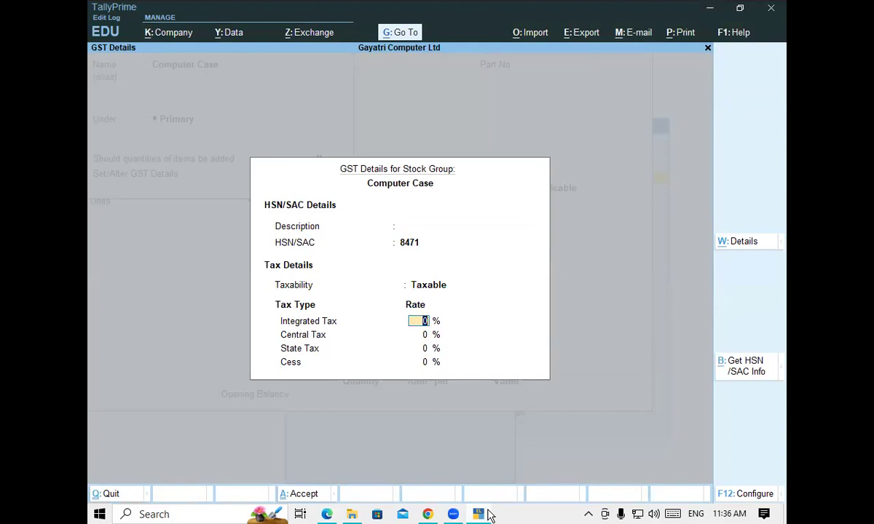
key(Return)
key(Return)
key(Return)
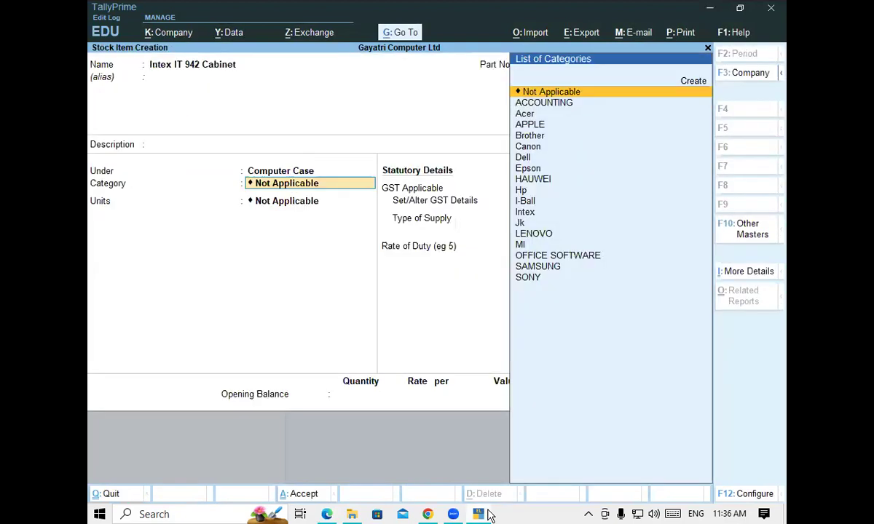
- Assign the Intex category and PCS units to the Intex IT 942 Cabinet item and save it
text(In)
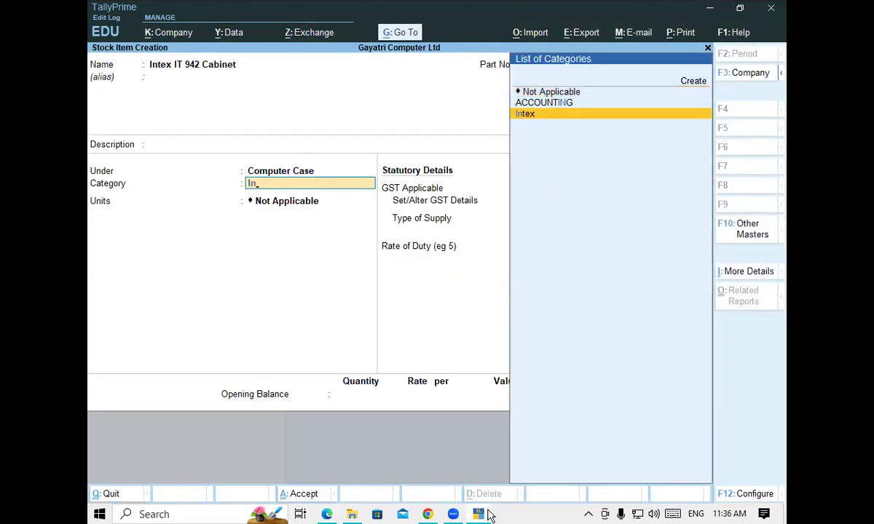
key(Return)
key(Down)
key(Return)
key(ctrl+a)
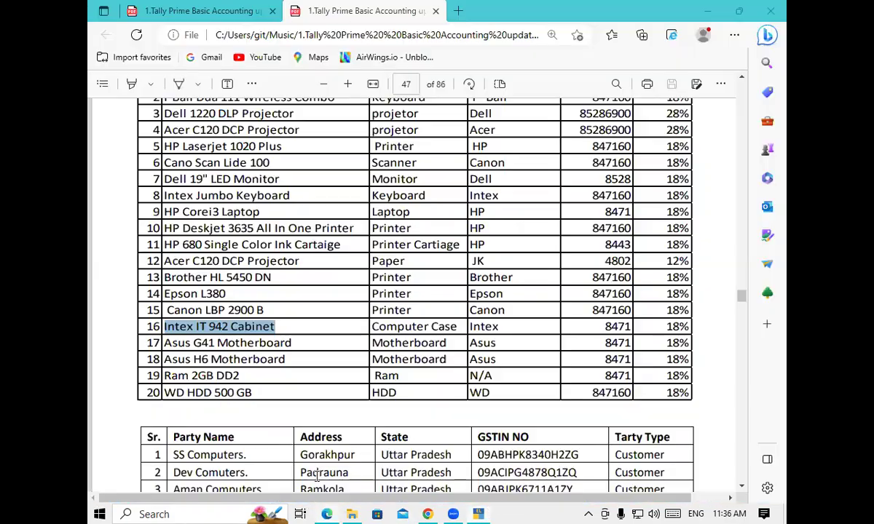
- Copy the product name from row 17 of the PDF list and name the new TallyPrime stock item "Asus G41 Motherboard"
key(alt+Tab)
drag(168, 343, 295, 342)
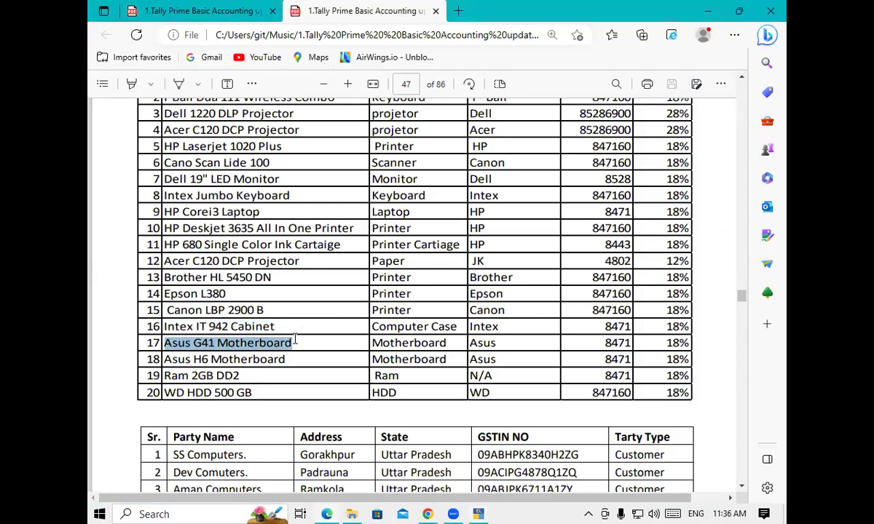
click(478, 513)
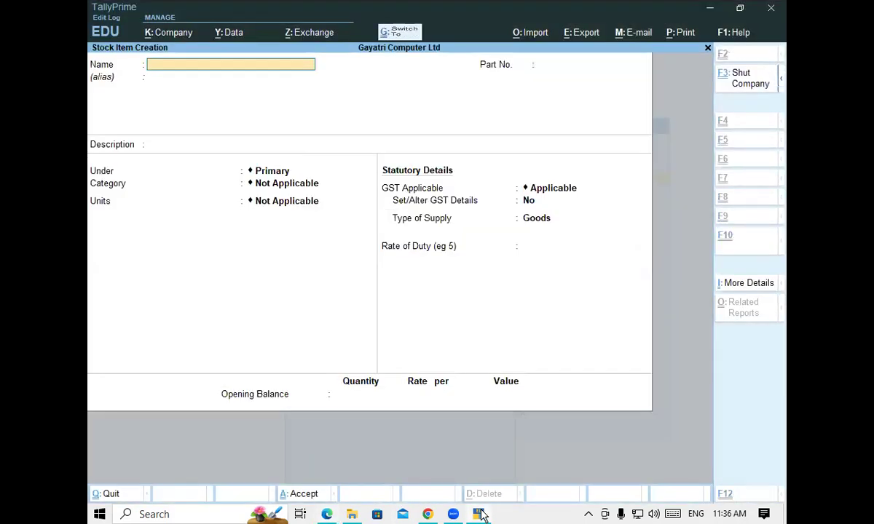
key(ctrl+v)
key(Return)
key(Return)
key(Return)
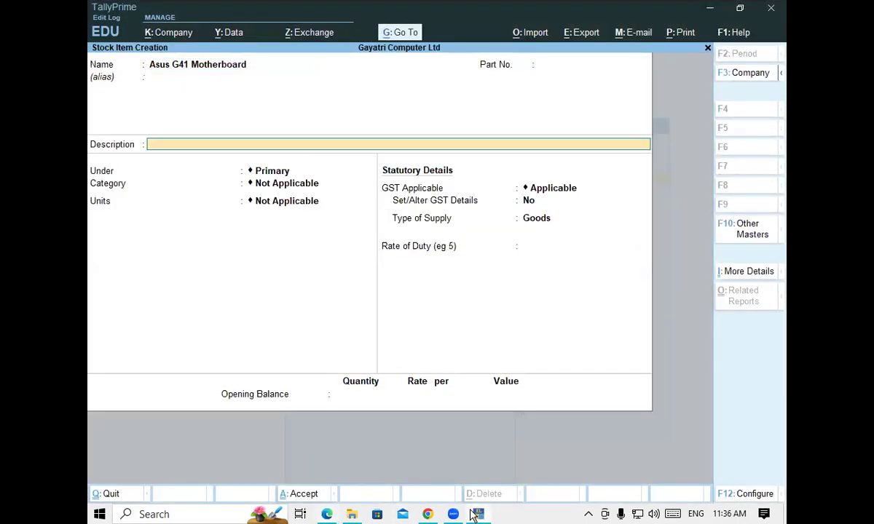
- Create a stock group "Motherboard" under Primary for the Asus G41 item and enable its GST details
key(alt+c)
text(Motherboard)
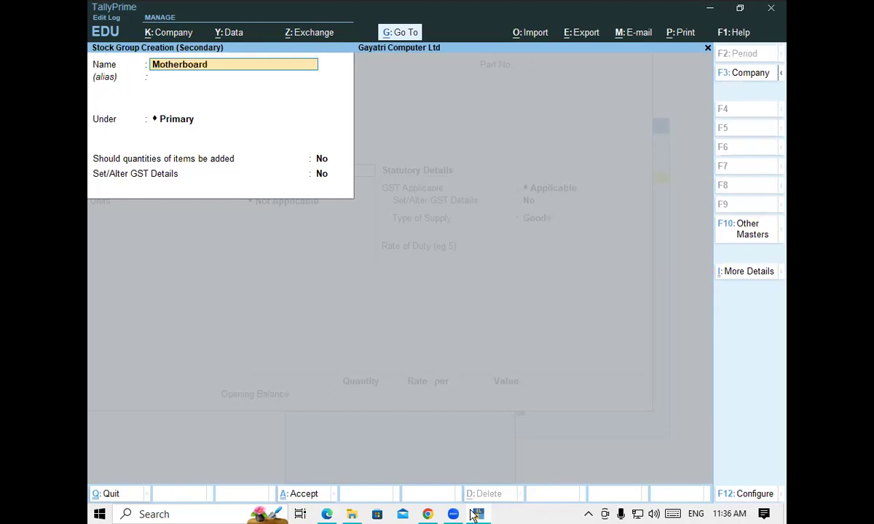
key(Return)
key(Return)
key(Return)
key(Return)
key(y)
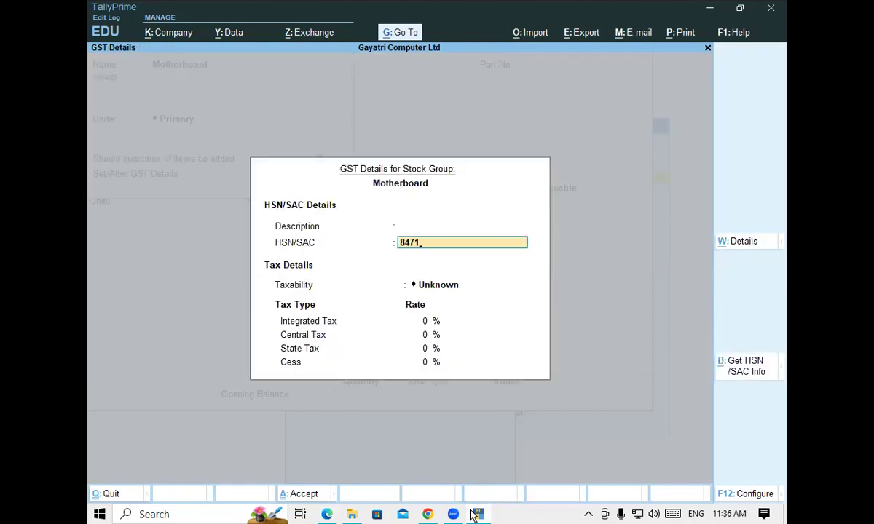
- Set the Motherboard group's HSN/SAC to 8471, taxability to Taxable and integrated tax to 18%, and save the group
key(Return)
key(Down)
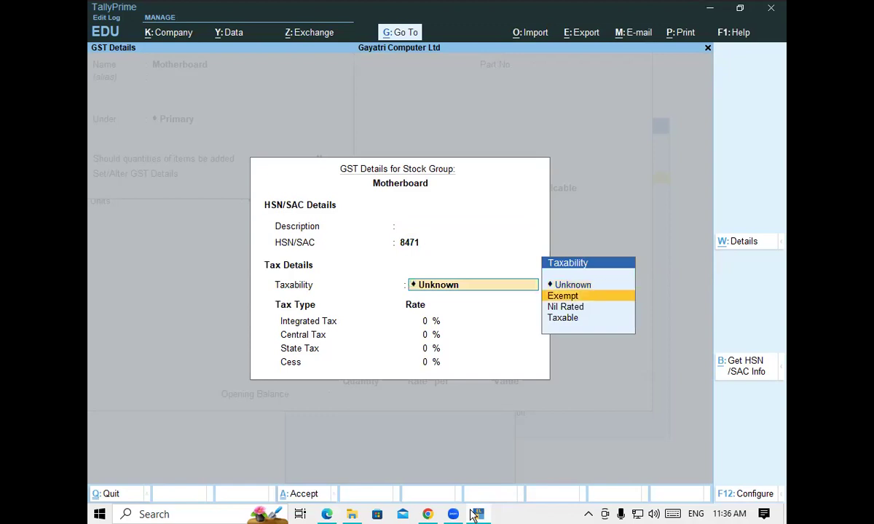
key(Down)
key(Down)
key(Return)
text(18)
key(Return)
key(Return)
key(Return)
key(Return)
key(Return)
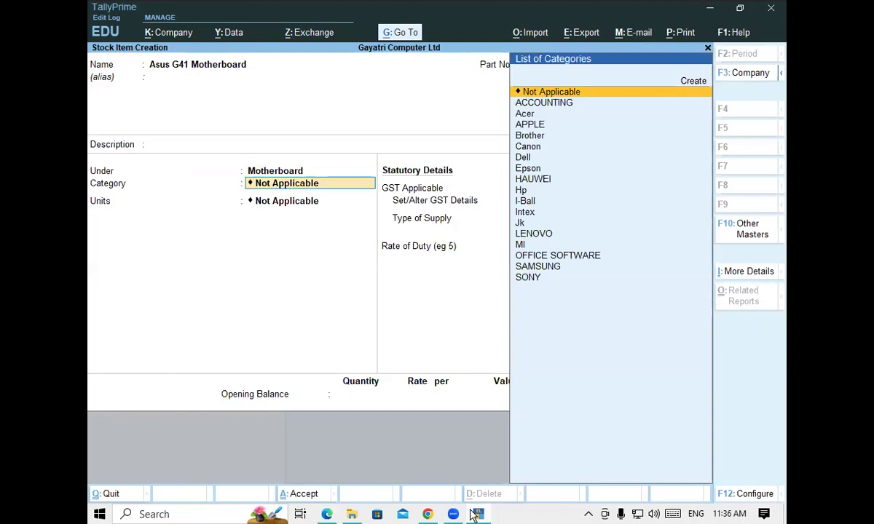
- Create the "Asus" stock category under Primary for the Asus G41 Motherboard item
key(alt+c)
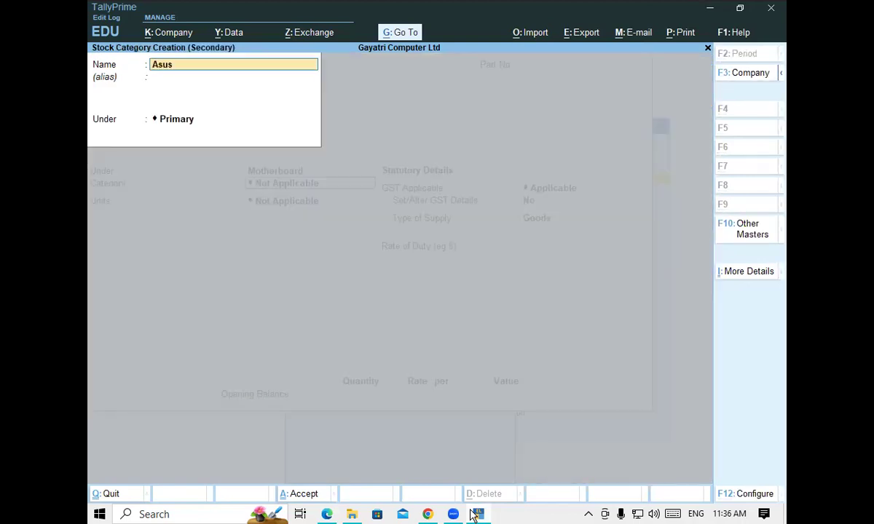
key(Return)
key(Return)
key(Return)
key(Return)
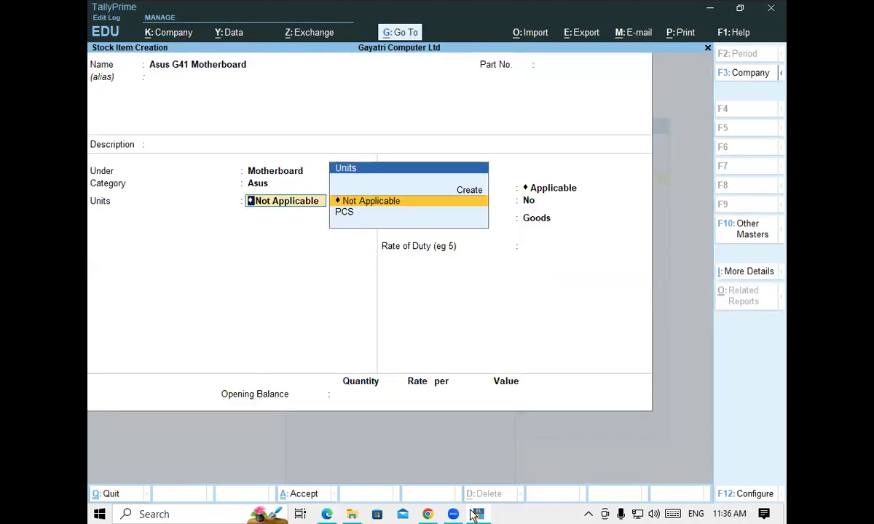
- Set the Asus G41 Motherboard item's units to PCS and save the item
key(Down)
key(Return)
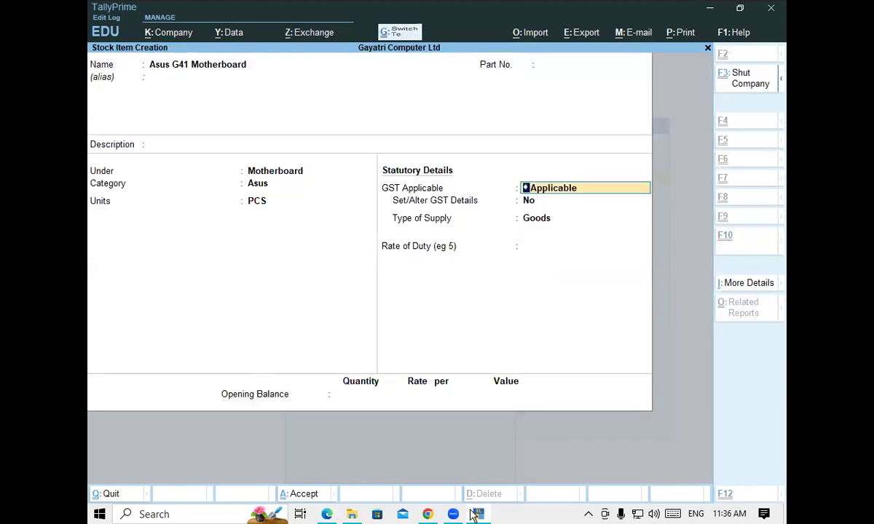
key(ctrl+a)
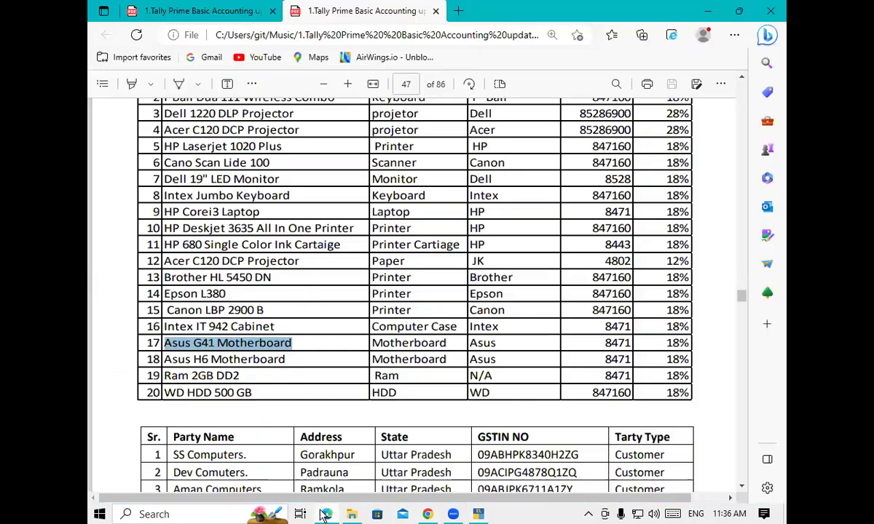
- Copy the product name from row 18 of the PDF list and name the new TallyPrime stock item "Asus H61 Motherboard", correcting H6 to H61
key(alt+Tab)
drag(165, 359, 288, 364)
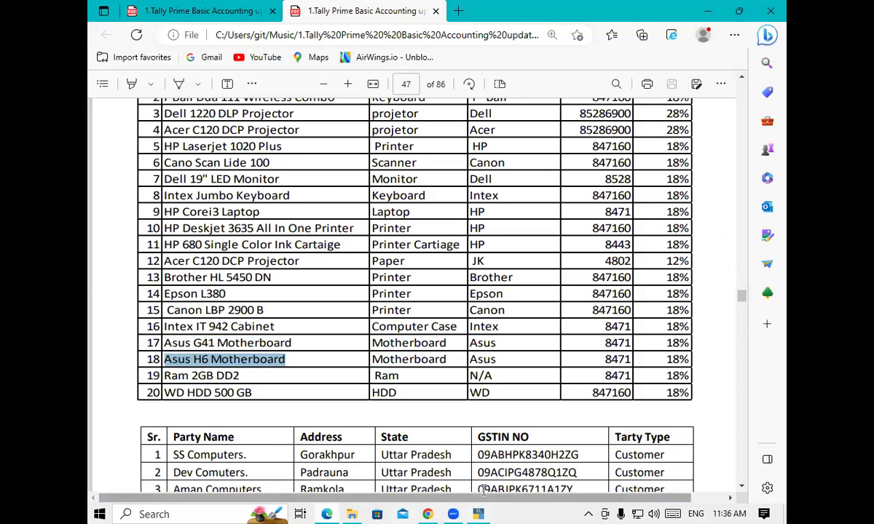
key(alt+Tab)
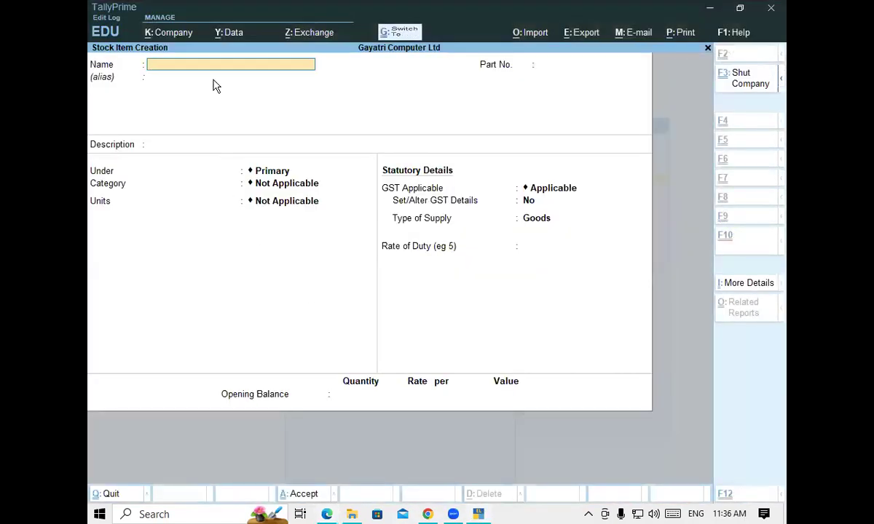
key(ctrl+alt+v)
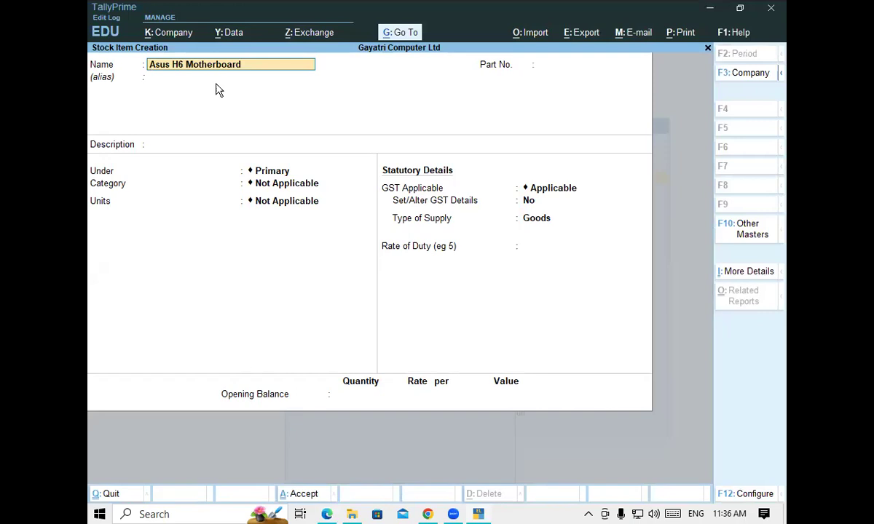
text(1)
key(Return)
key(Return)
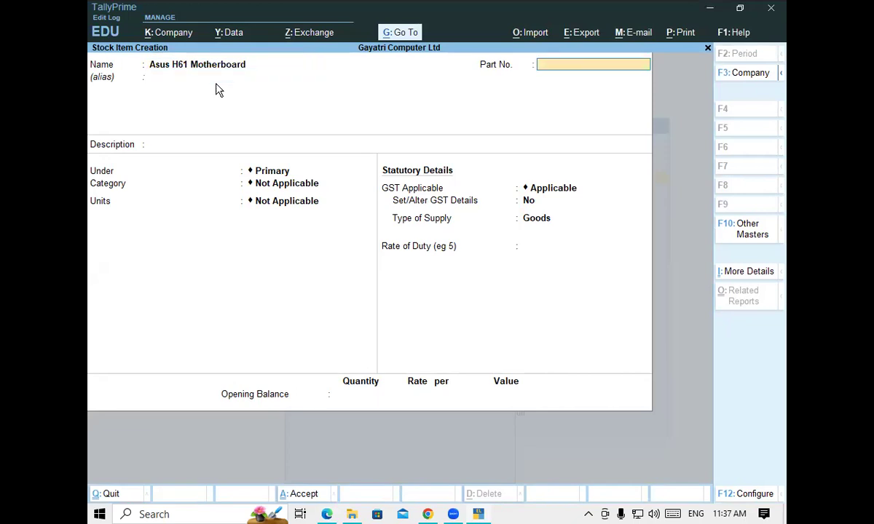
- Place the Asus H61 Motherboard item under the Motherboard stock group
key(Return)
key(Return)
text(Mo)
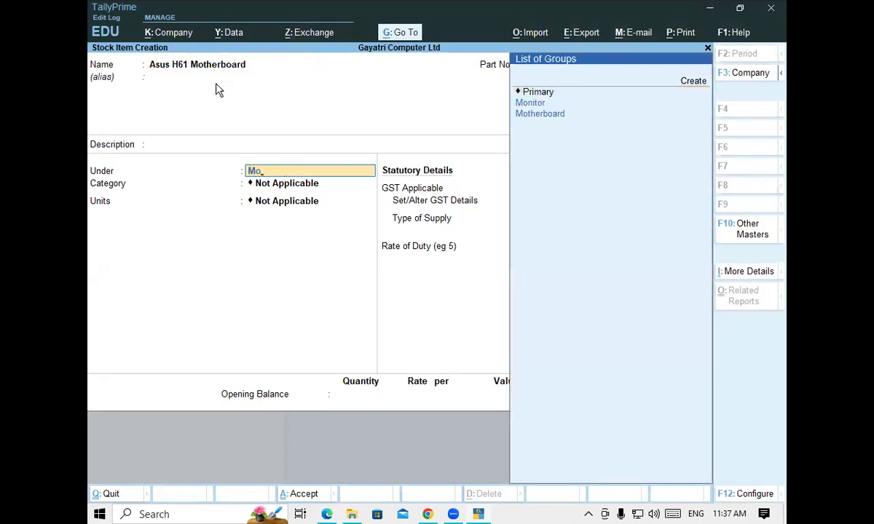
key(Down)
key(Return)
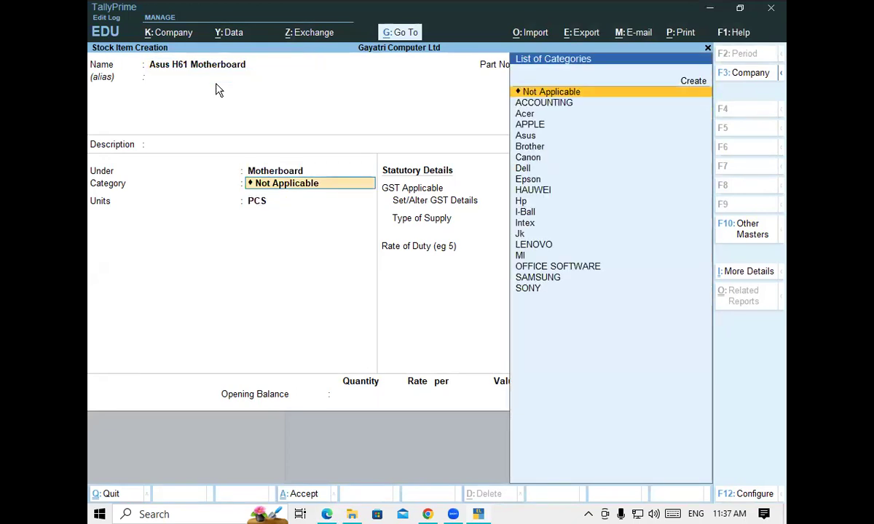
- Assign the Asus category and PCS units to the Asus H61 Motherboard item and save it
text(Asus)
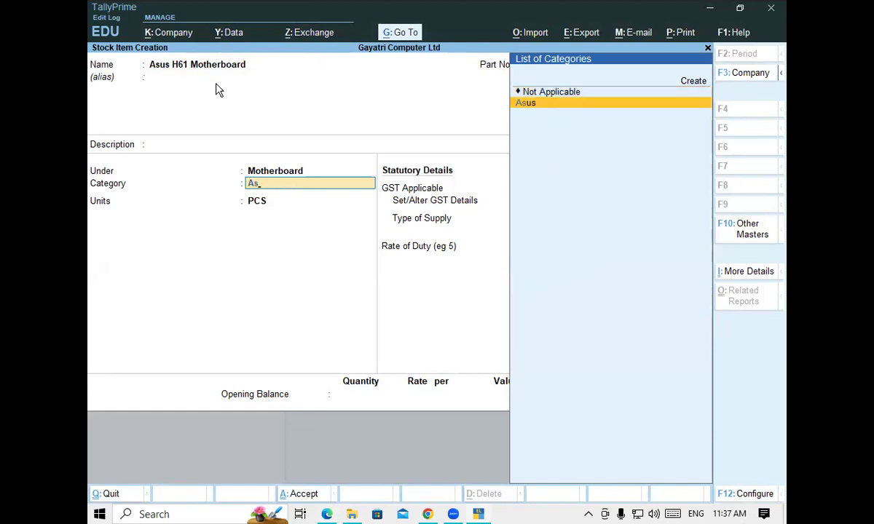
key(Return)
key(Return)
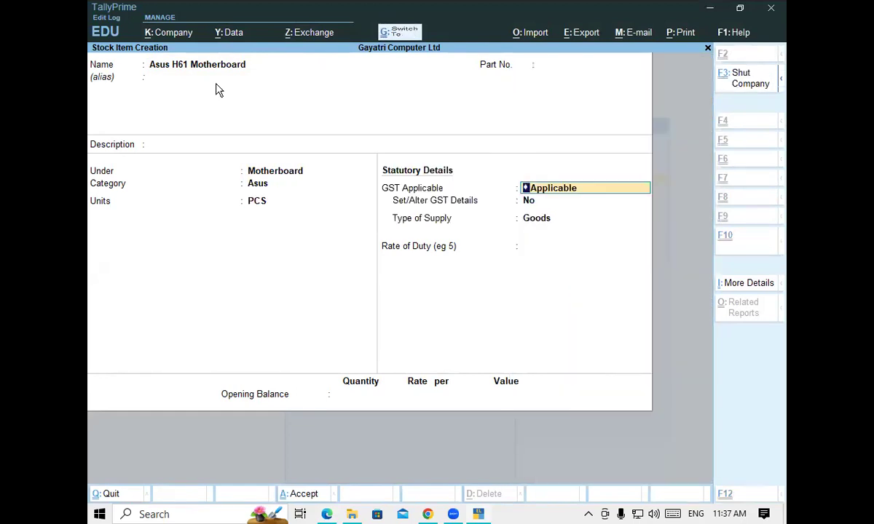
key(ctrl+a)
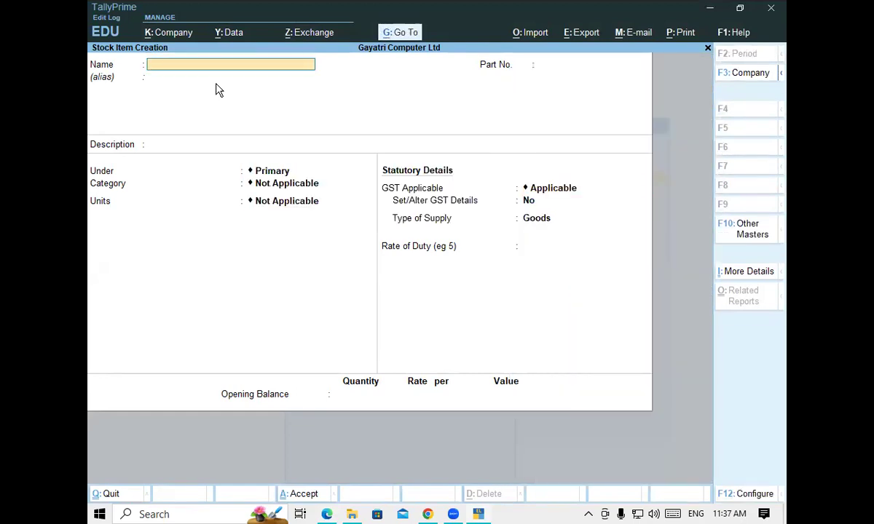
- Copy the product name from row 19 of the PDF list and name the new TallyPrime stock item "Ram 2GB DDR2"
click(328, 514)
click(167, 375)
drag(167, 376, 243, 386)
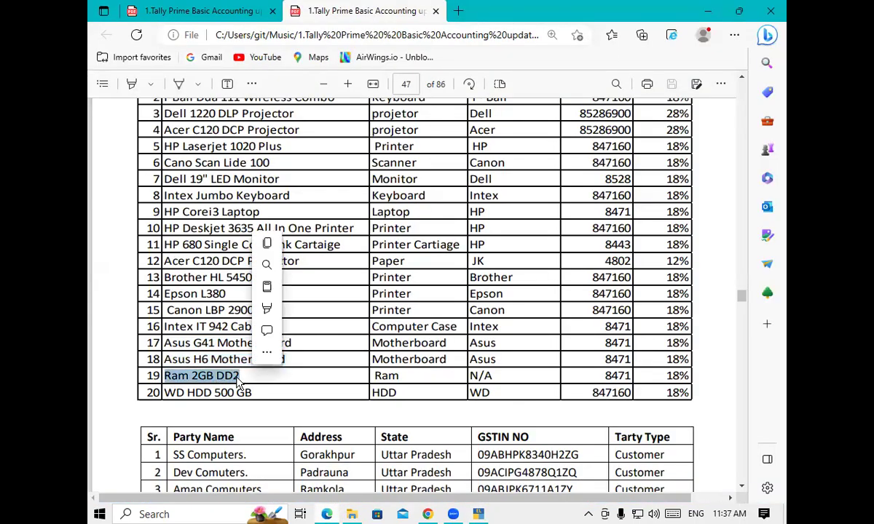
click(232, 358)
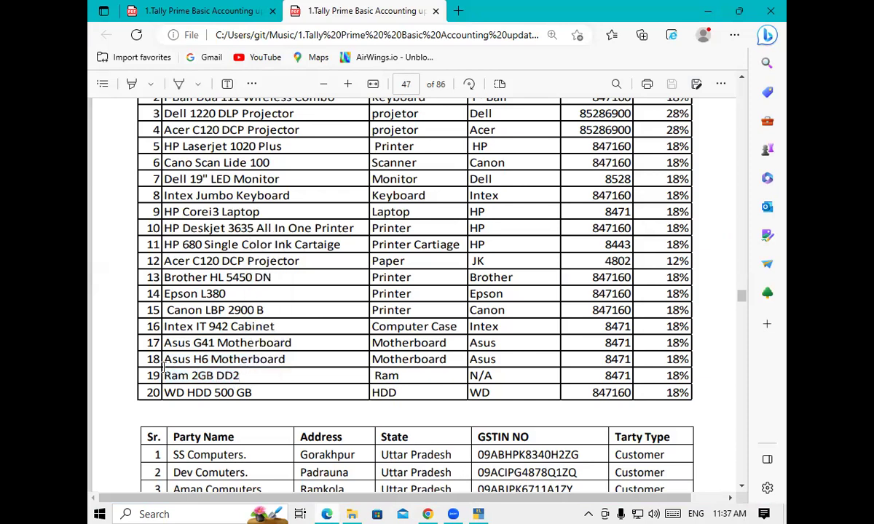
drag(167, 375, 229, 378)
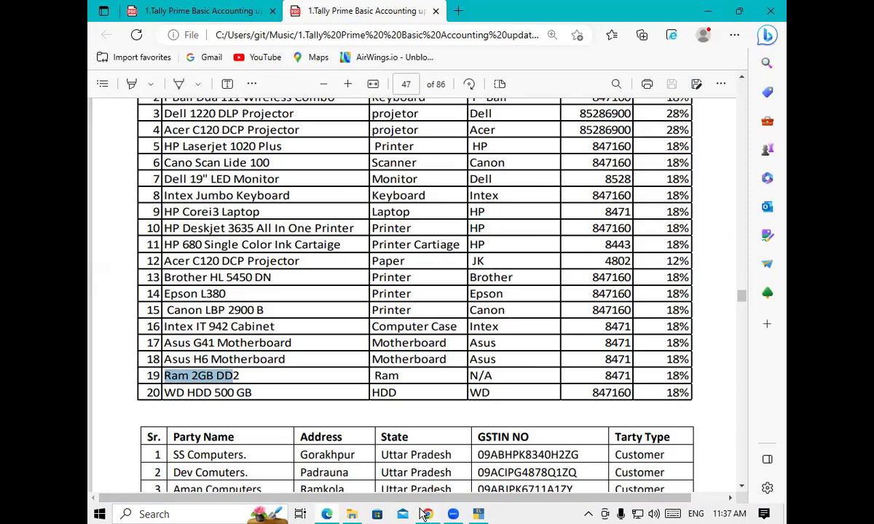
click(479, 514)
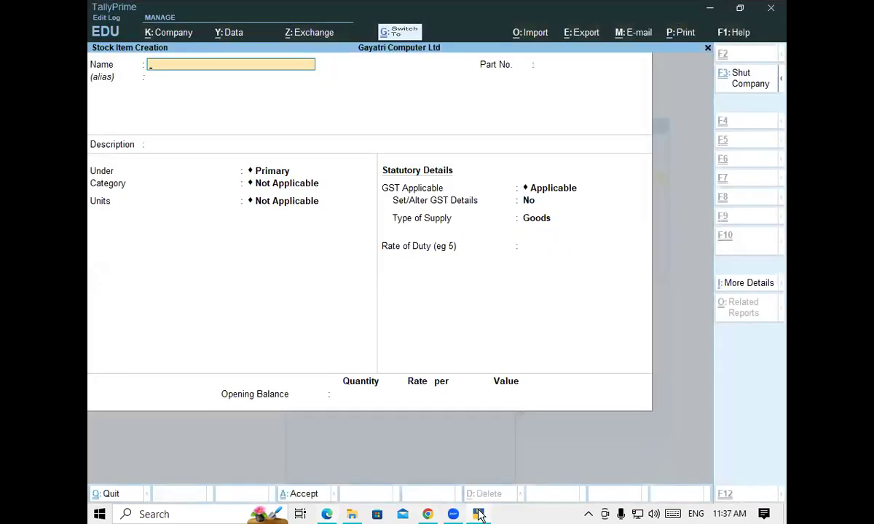
key(ctrl+alt+v)
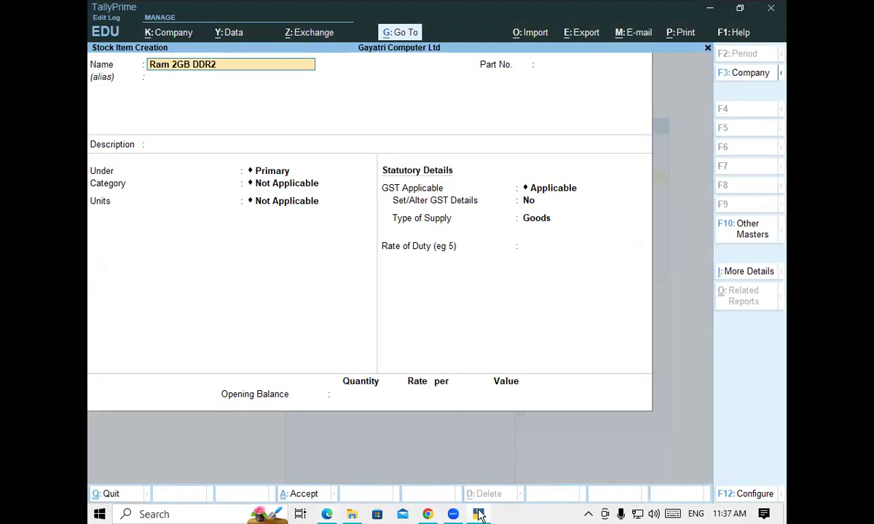
- Create a stock group named Ram under Primary for the Ram 2GB DDR2 item, with GST details enabled
key(Return)
key(Return)
key(Return)
key(Return)
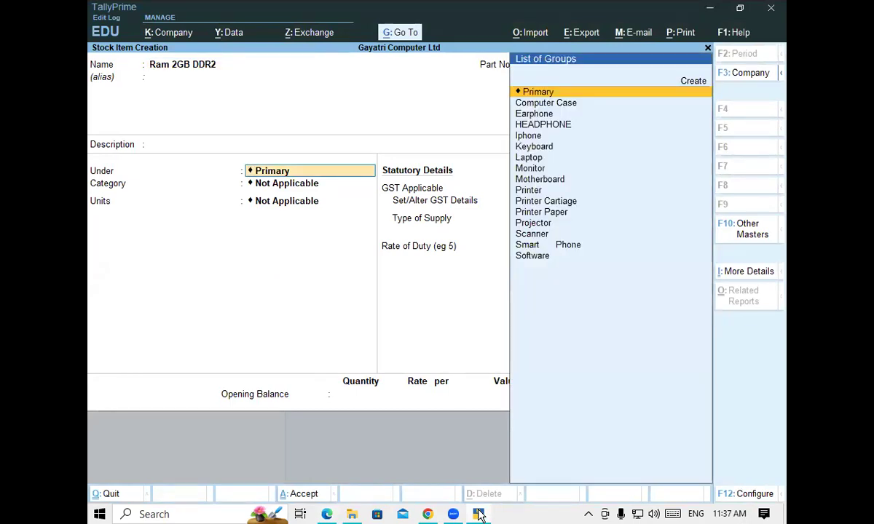
key(alt+c)
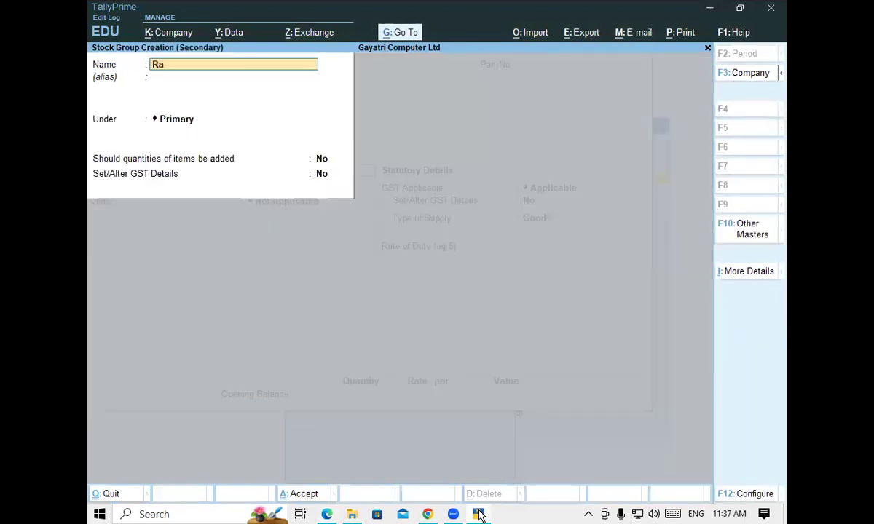
key(Return)
key(Return)
key(Return)
key(Return)
key(y)
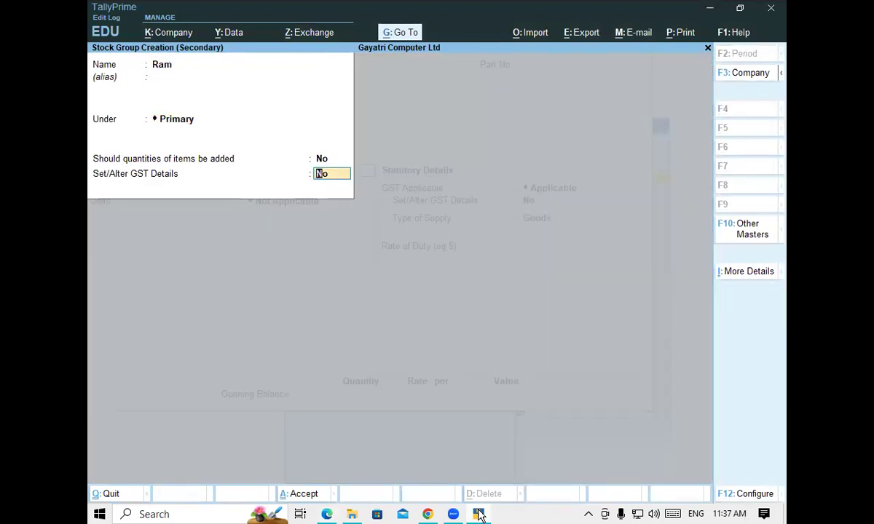
key(Return)
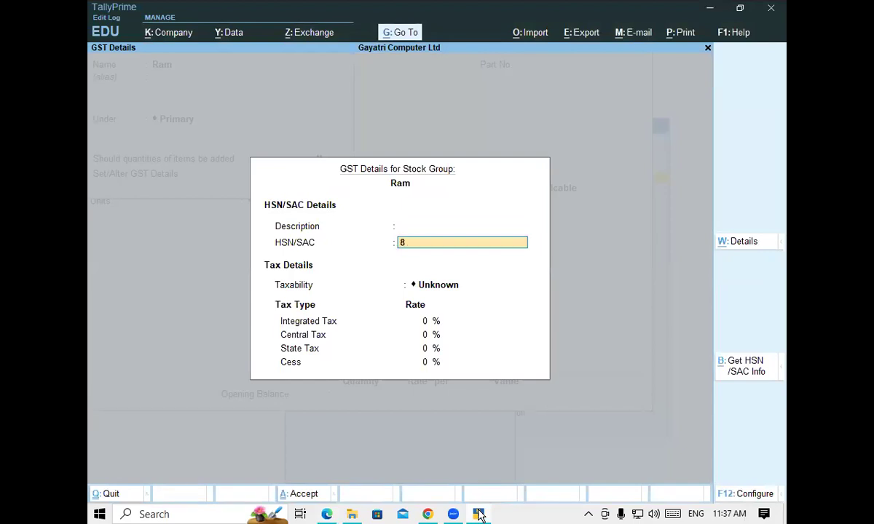
- Set the Ram group's HSN/SAC to 8471 and its taxability to Taxable at 18% integrated tax, and save the group
key(Return)
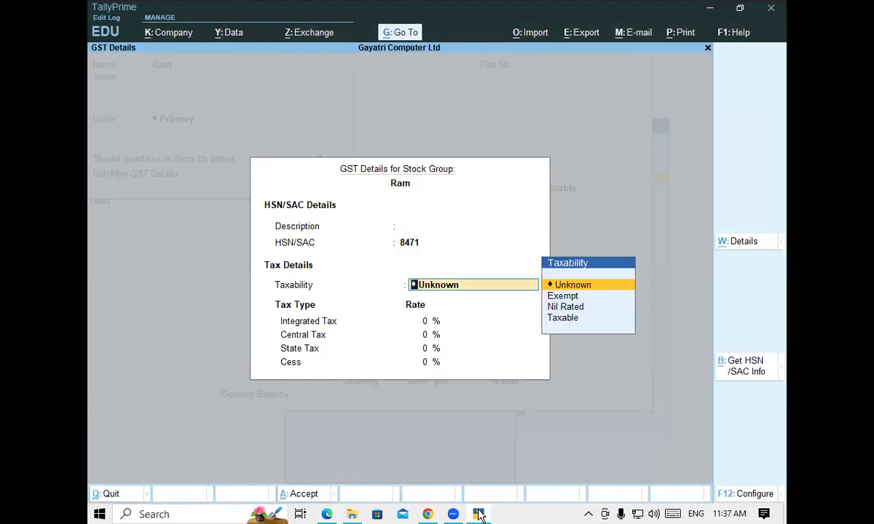
key(Down)
key(Down)
key(Down)
key(Return)
text(18)
key(Return)
key(Return)
key(Return)
key(Return)
key(Return)
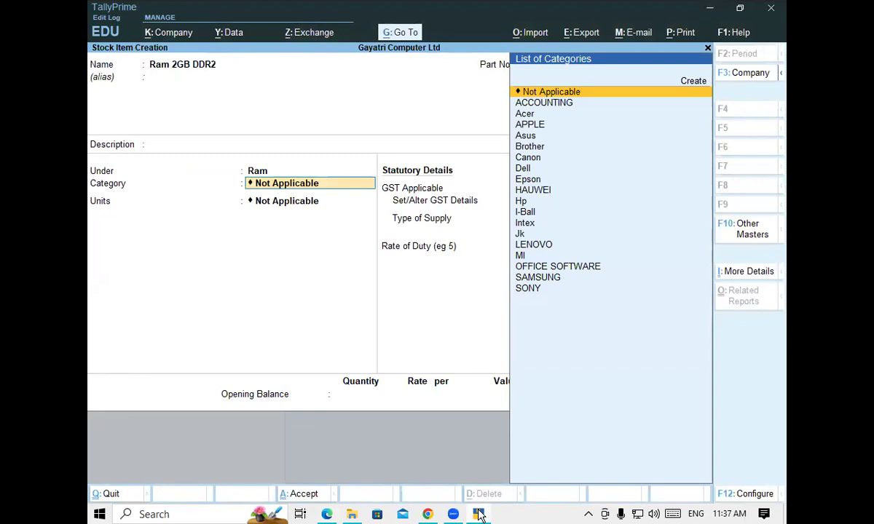
- Leave the Ram 2GB DDR2 item's category as Not Applicable, set its units to PCS and save the item
key(Return)
key(Down)
key(Return)
key(ctrl+a)
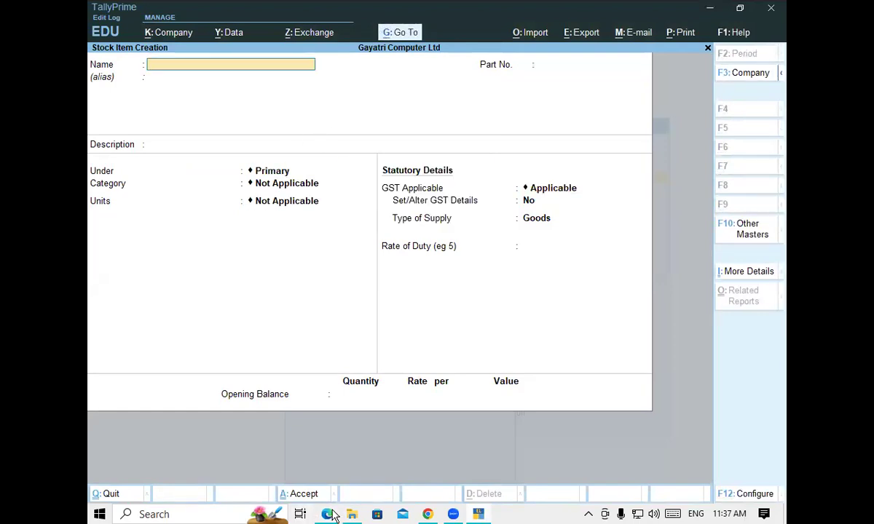
- Copy the product name from row 20 of the PDF list and name the new TallyPrime stock item "WD HDD 500 GB"
key(alt+Tab)
drag(165, 392, 185, 392)
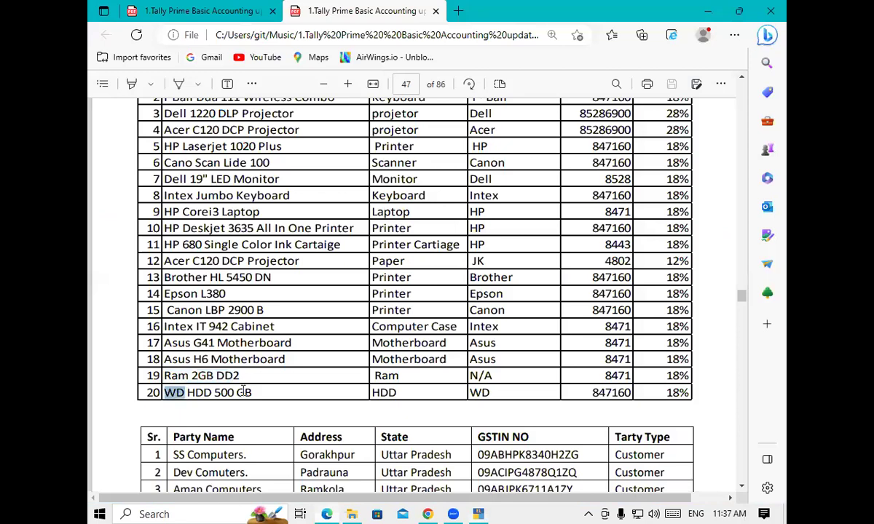
drag(256, 392, 253, 392)
key(ctrl+c)
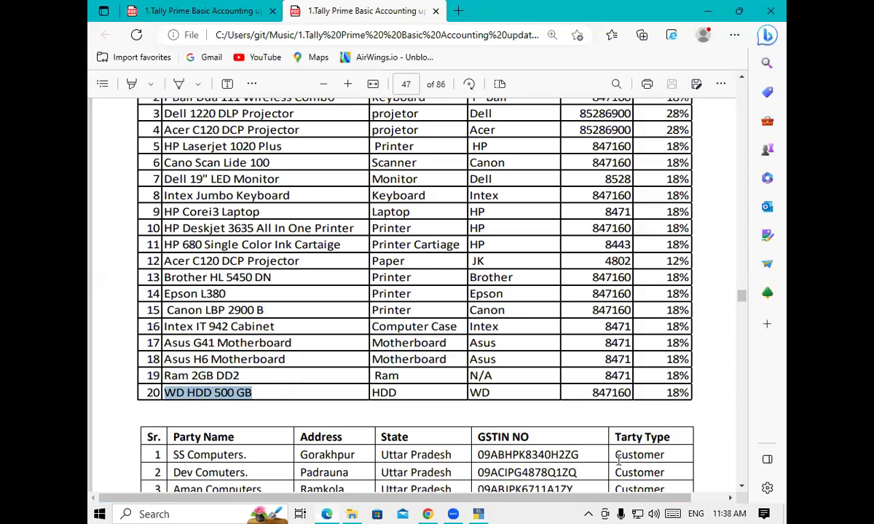
click(477, 514)
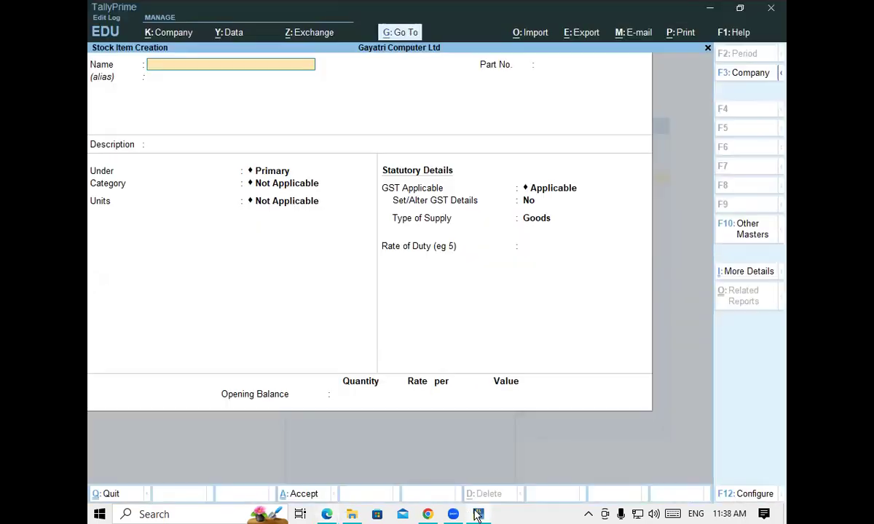
key(ctrl+v)
- Create a stock group named Hdd under Primary for the WD HDD 500 GB item, with GST details enabled
key(Return)
key(Return)
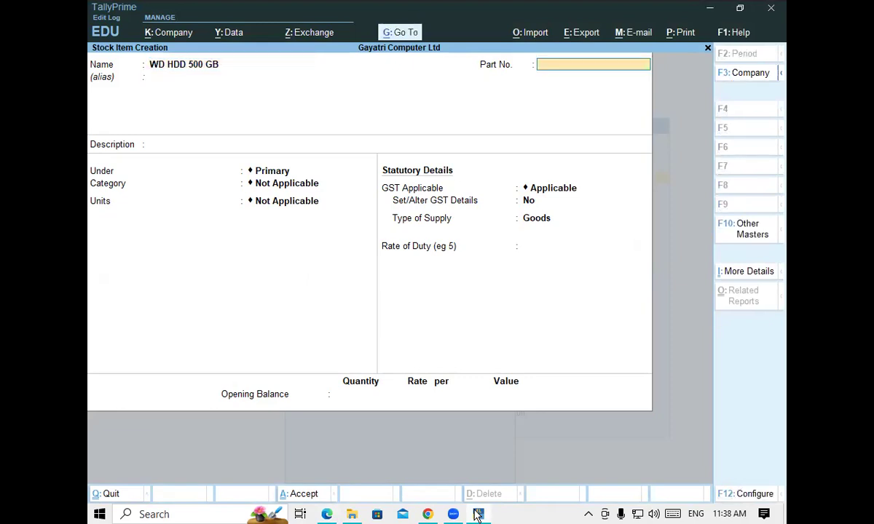
key(Return)
key(Return)
key(alt+c)
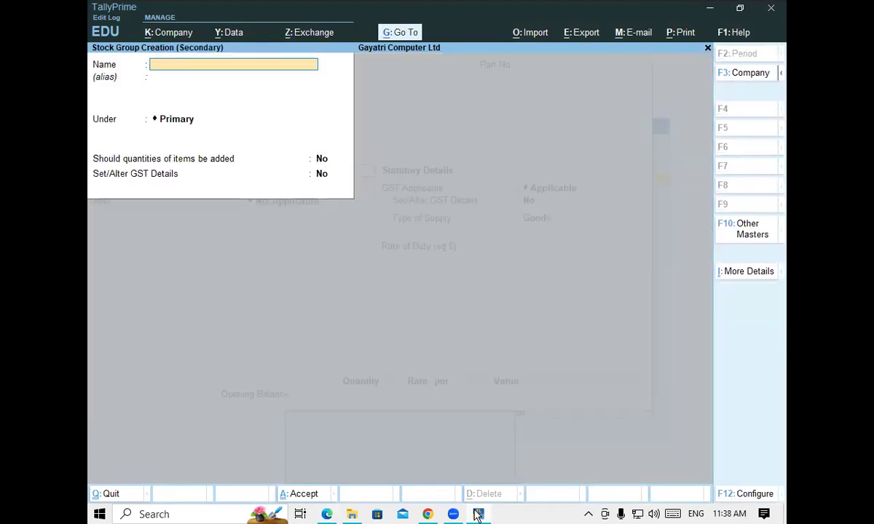
text(Hdd)
key(Return)
key(Return)
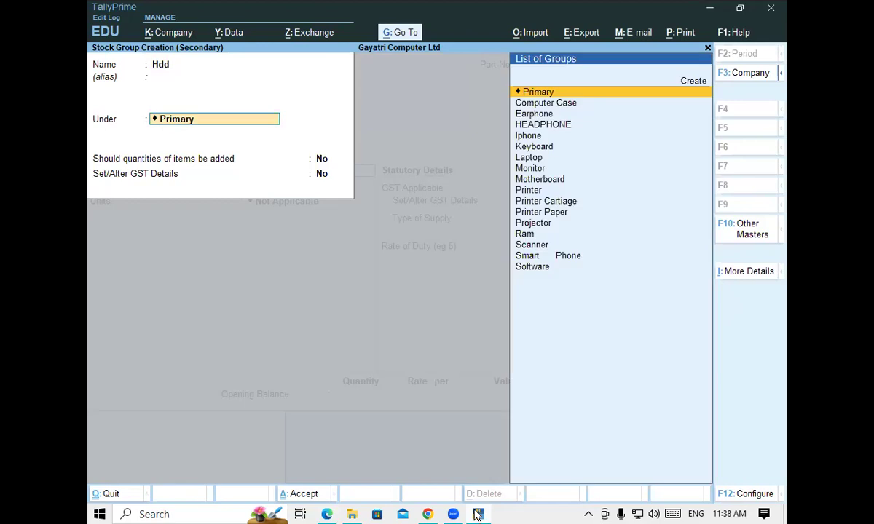
key(Return)
key(Return)
key(Return)
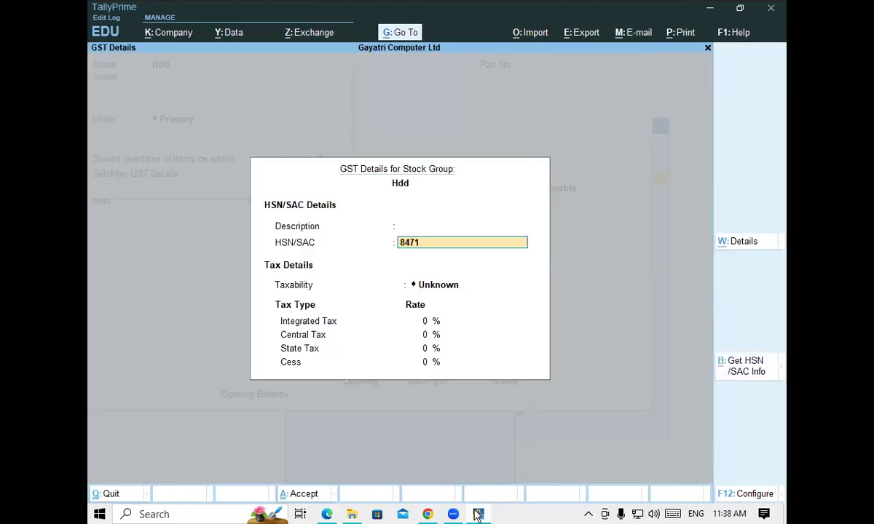
- Set the Hdd group's HSN/SAC to 847160 and its taxability to Taxable at 18% integrated tax, and save the group
key(Return)
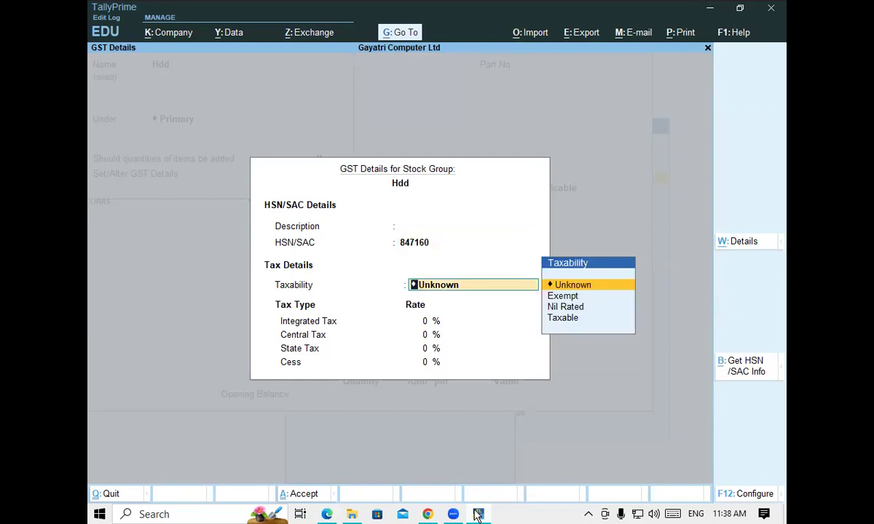
key(Down)
key(Down)
key(Down)
key(Return)
text(18)
key(Return)
key(Return)
key(Return)
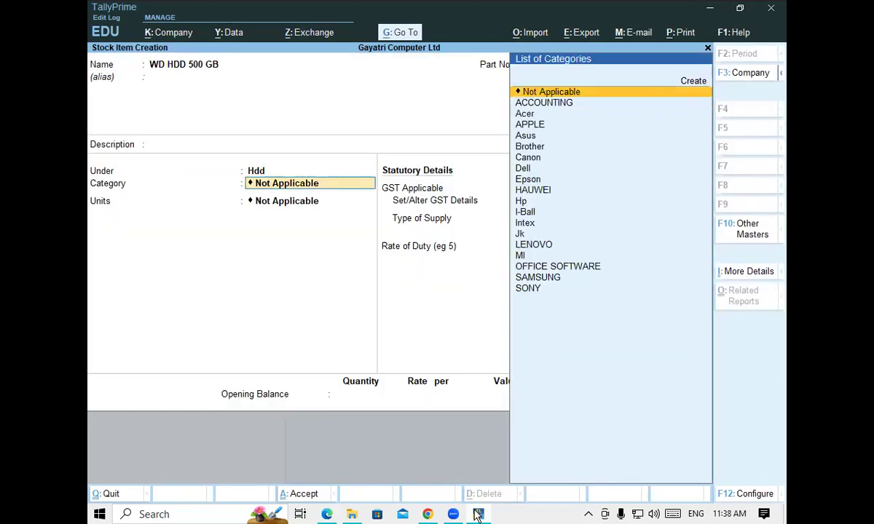
- Create a stock category named Wd under Primary and assign it to the WD HDD 500 GB item
key(alt+c)
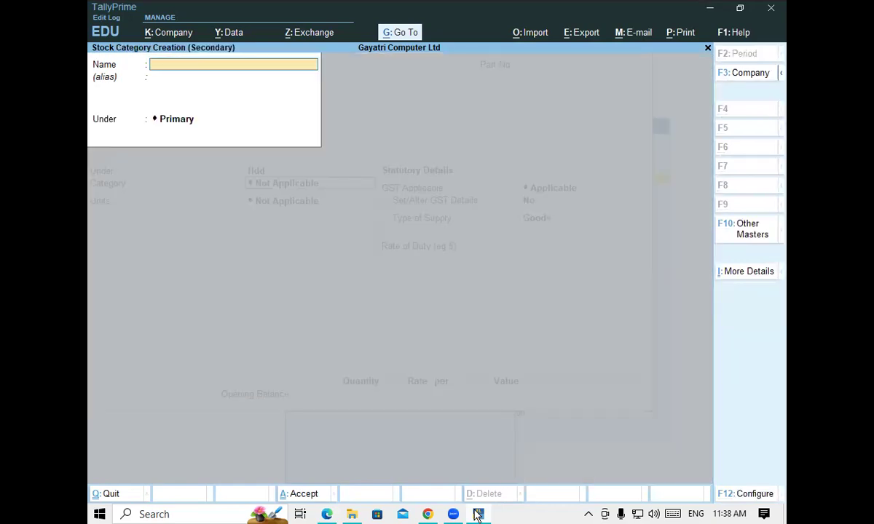
key(Return)
key(Return)
key(Return)
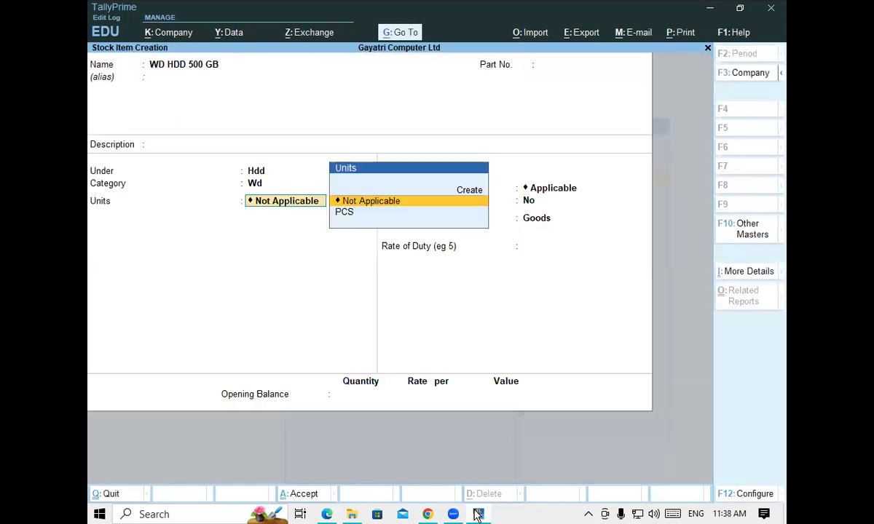
- Save the WD HDD 500 GB item with PCS units and switch back to the PDF product list in the browser
key(Down)
key(Return)
key(Return)
key(Return)
key(Return)
key(Return)
key(Return)
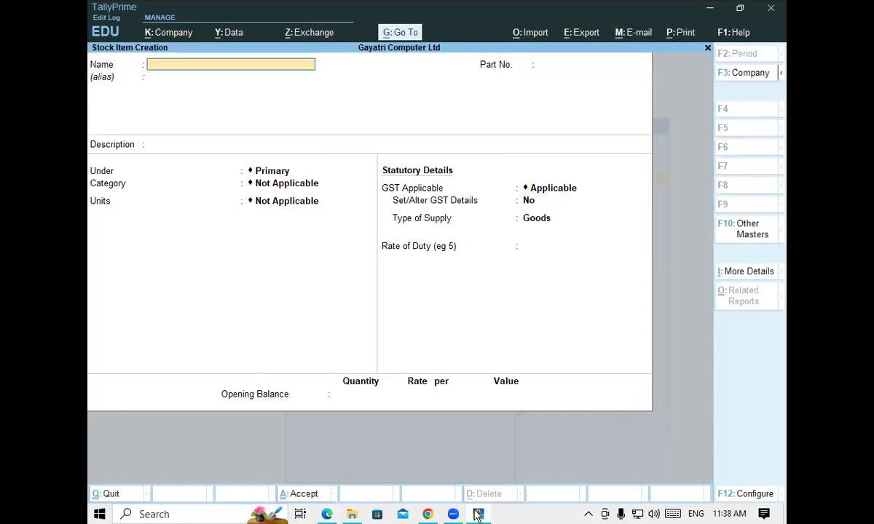
click(327, 514)
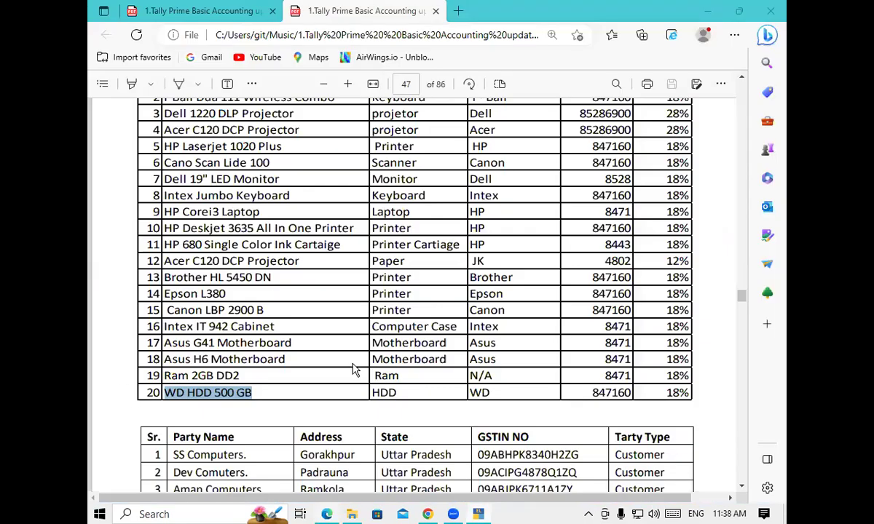